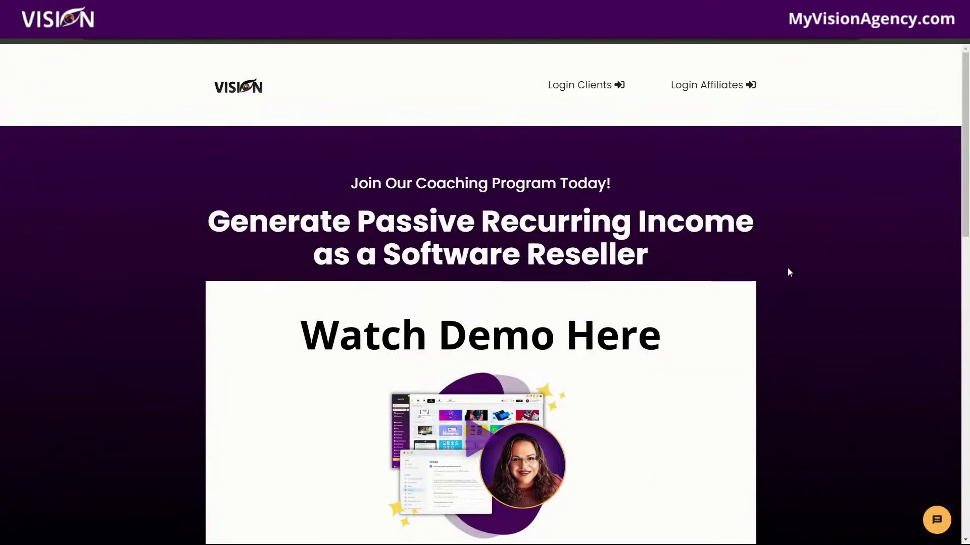
Step: Scroll down the Vision coaching landing page
{"action": "scroll", "coordinate": [790, 272], "scroll_direction": "down", "scroll_amount": 7}
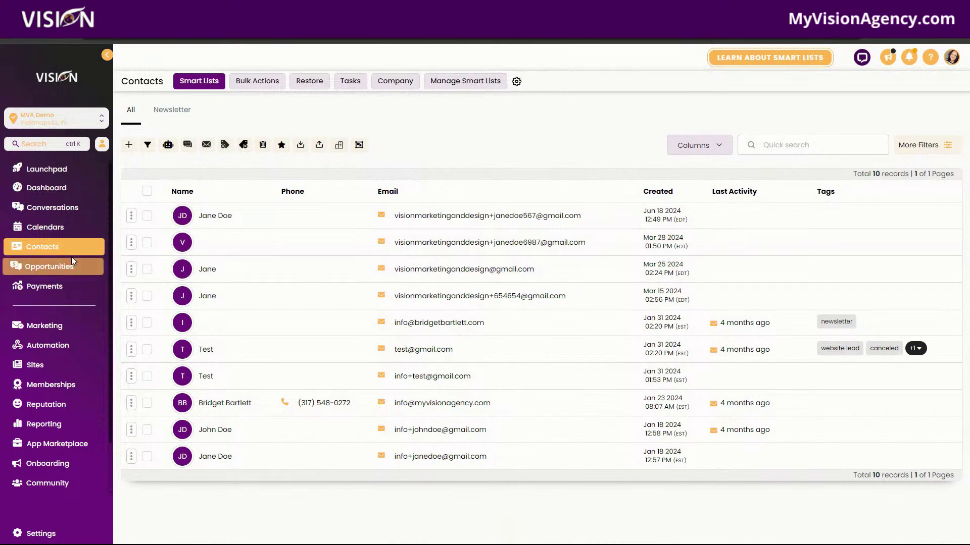
Step: Open the newest contact, then browse Conversations' Recents, Starred, All and Unread tabs and the Test thread
{"action": "left_click", "coordinate": [219, 217]}
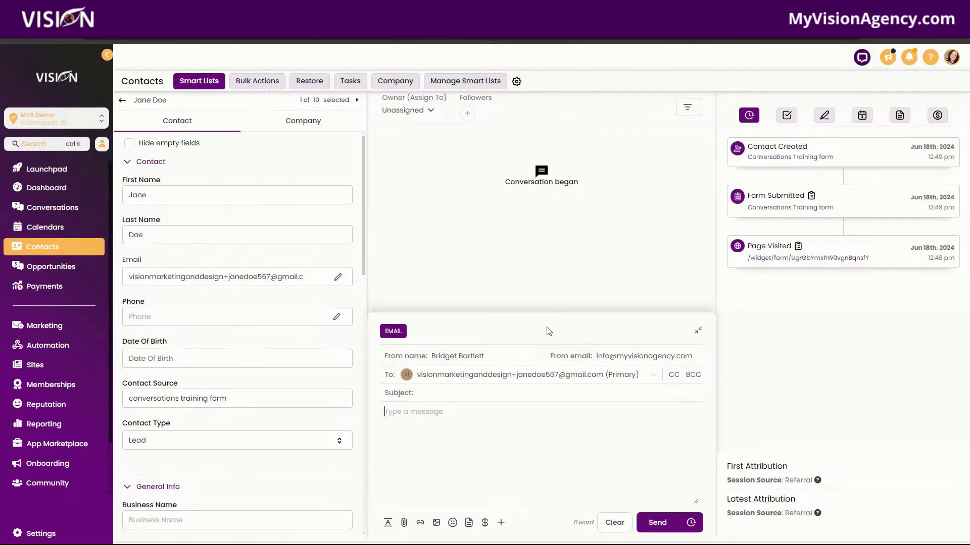
{"action": "left_click", "coordinate": [54, 208]}
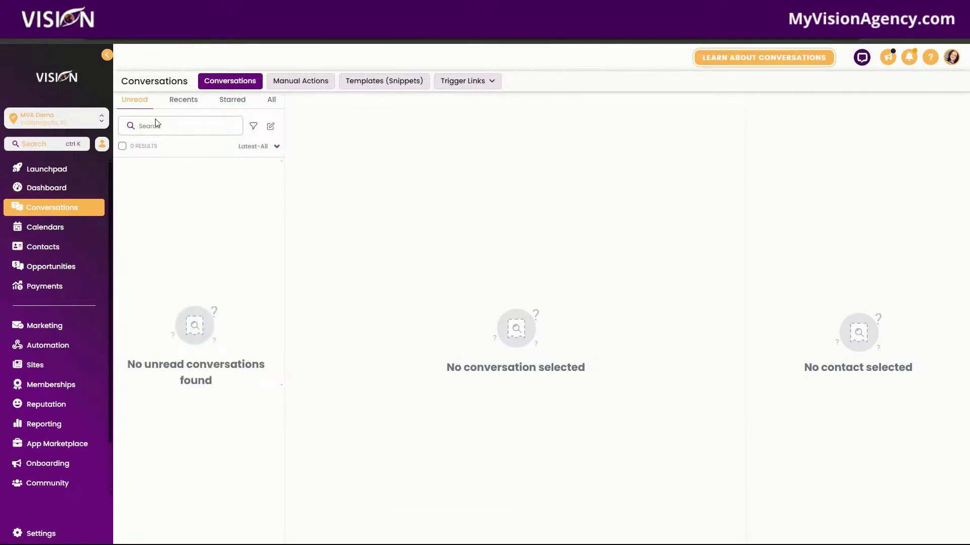
{"action": "left_click", "coordinate": [186, 100]}
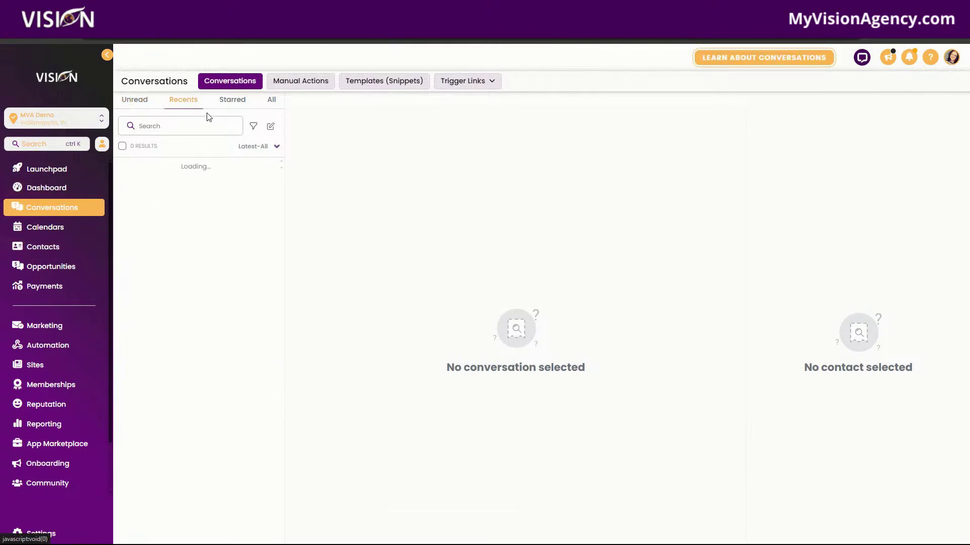
{"action": "left_click", "coordinate": [231, 103]}
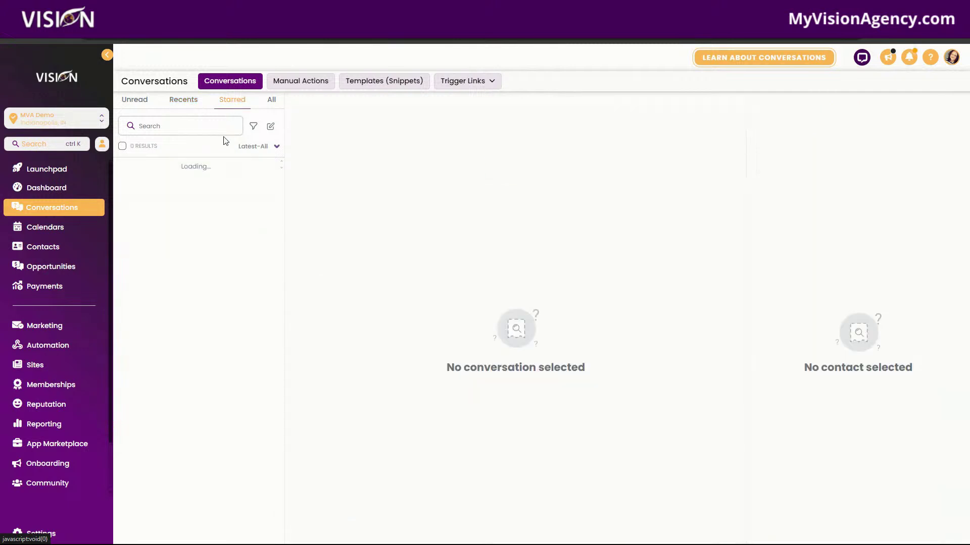
{"action": "left_click", "coordinate": [272, 103]}
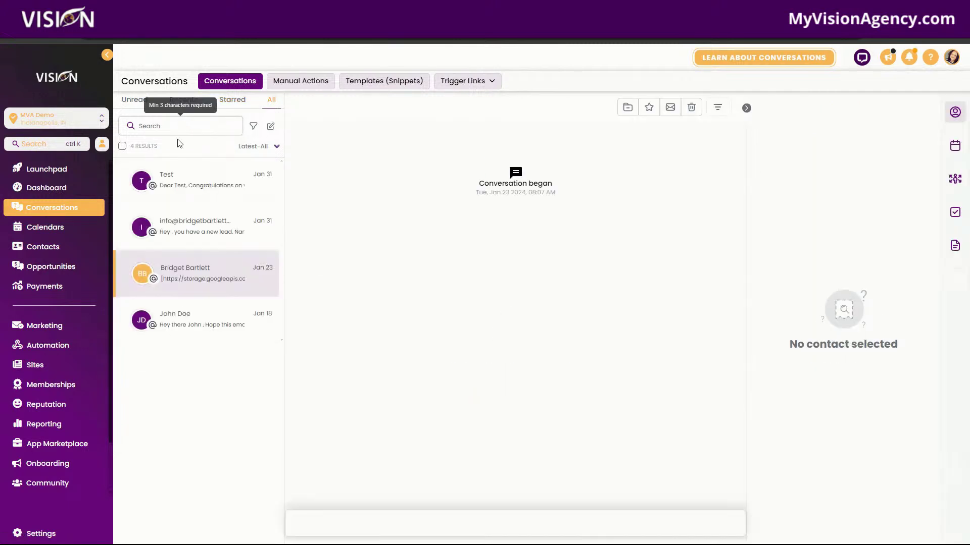
{"action": "left_click", "coordinate": [188, 276]}
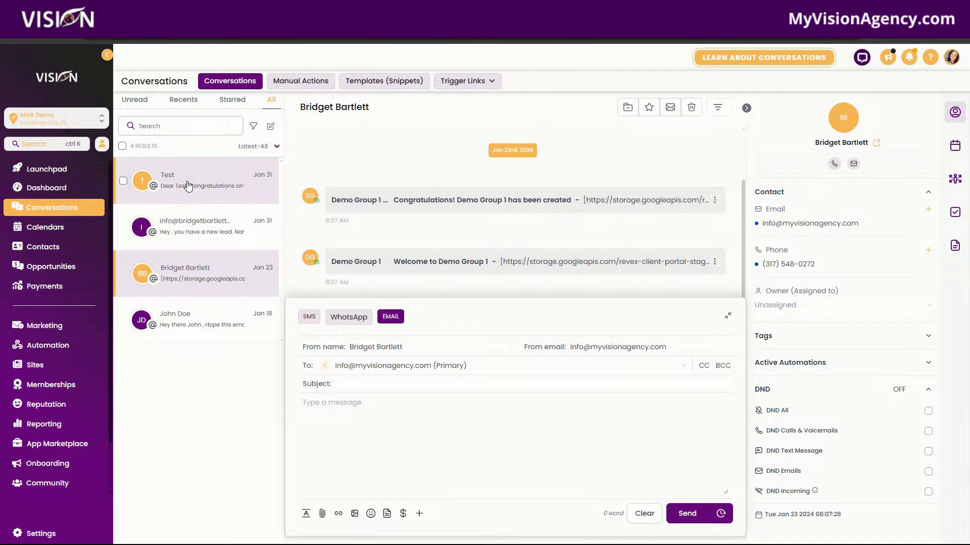
{"action": "left_click", "coordinate": [189, 186]}
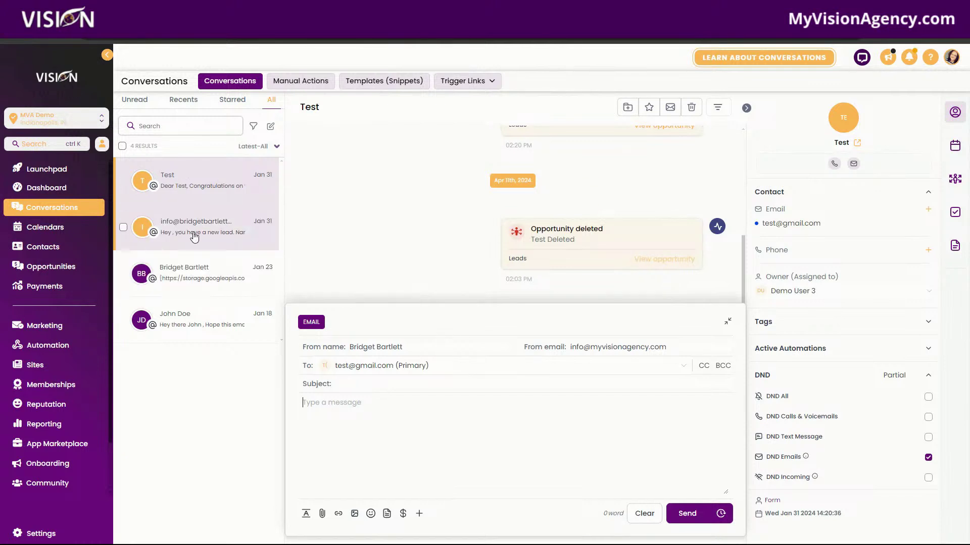
{"action": "left_click", "coordinate": [134, 100]}
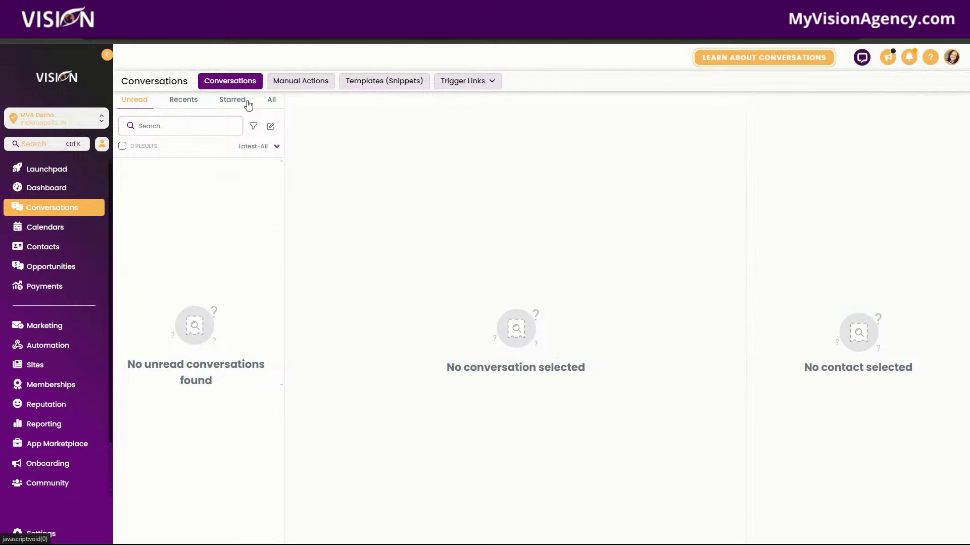
Step: Open the Test thread from All, scroll it, and expand its tags: website lead, canceled, newsletter
{"action": "left_click", "coordinate": [273, 102]}
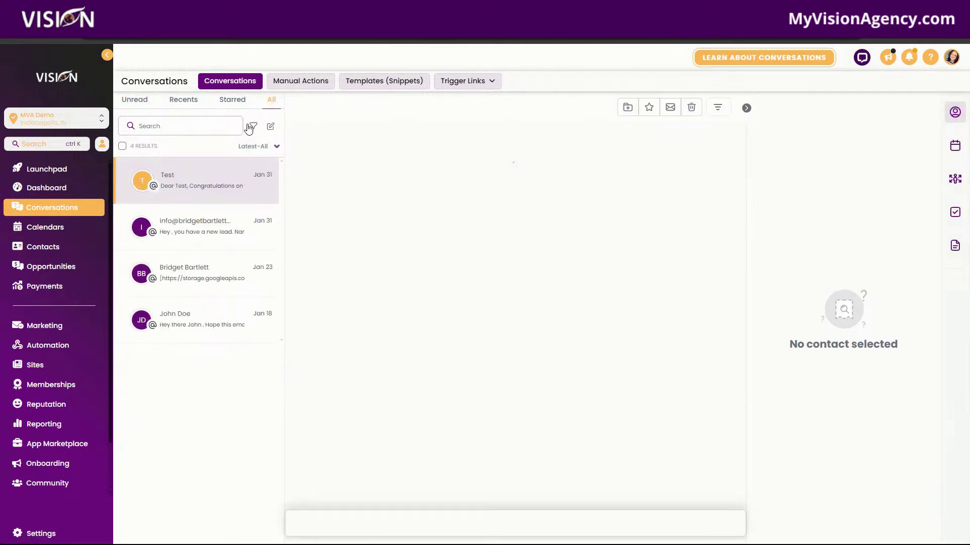
{"action": "left_click", "coordinate": [255, 166]}
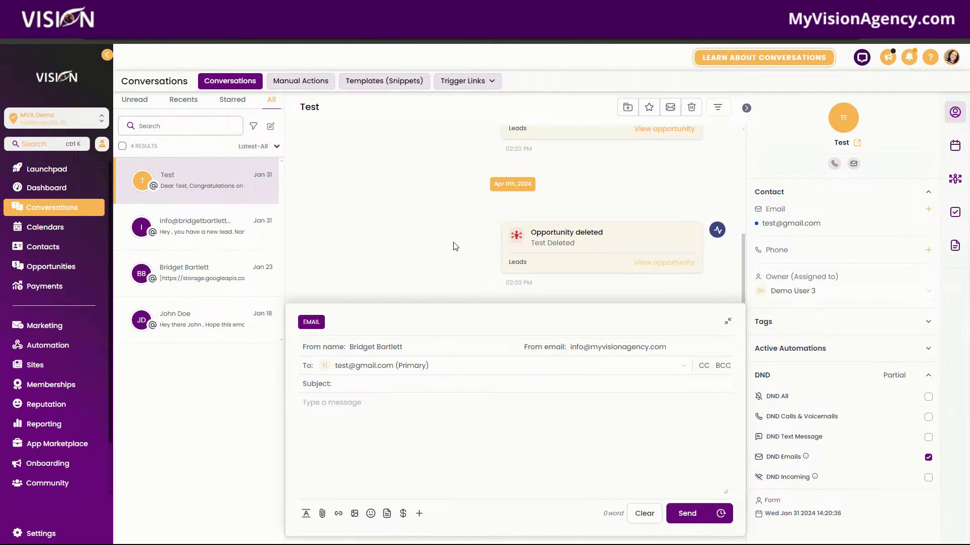
{"action": "scroll", "coordinate": [534, 244], "scroll_direction": "up", "scroll_amount": 5}
{"action": "scroll", "coordinate": [555, 227], "scroll_direction": "down", "scroll_amount": 2}
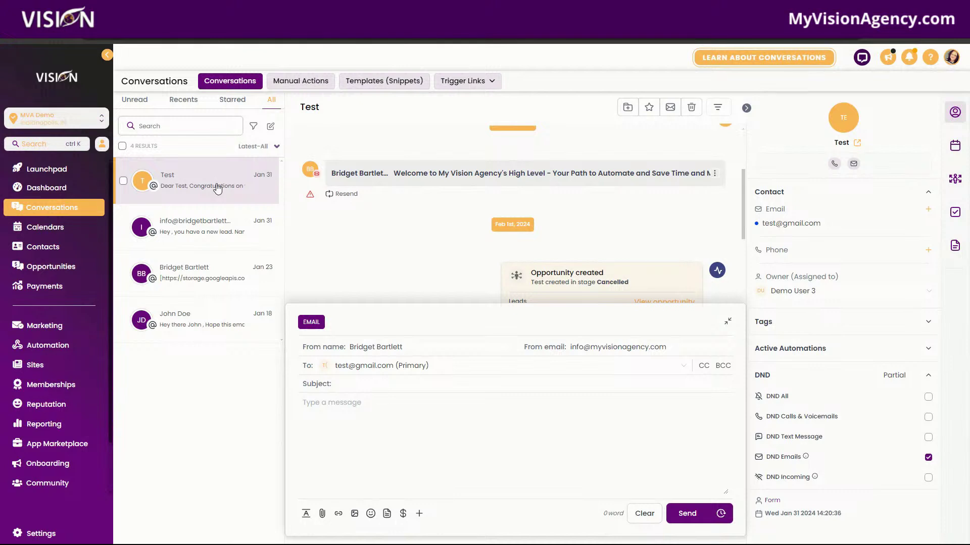
{"action": "scroll", "coordinate": [540, 237], "scroll_direction": "up", "scroll_amount": 3}
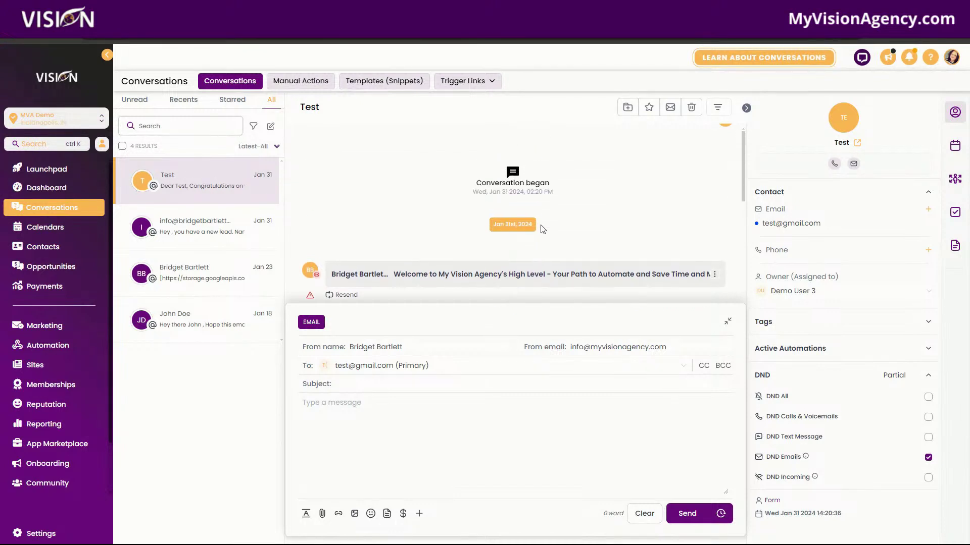
{"action": "scroll", "coordinate": [575, 224], "scroll_direction": "down", "scroll_amount": 6}
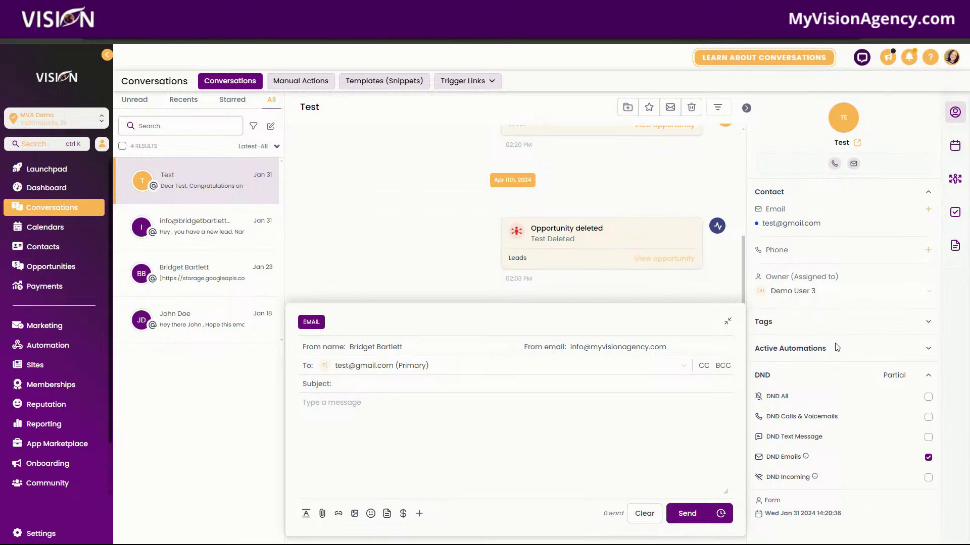
{"action": "left_click", "coordinate": [926, 324]}
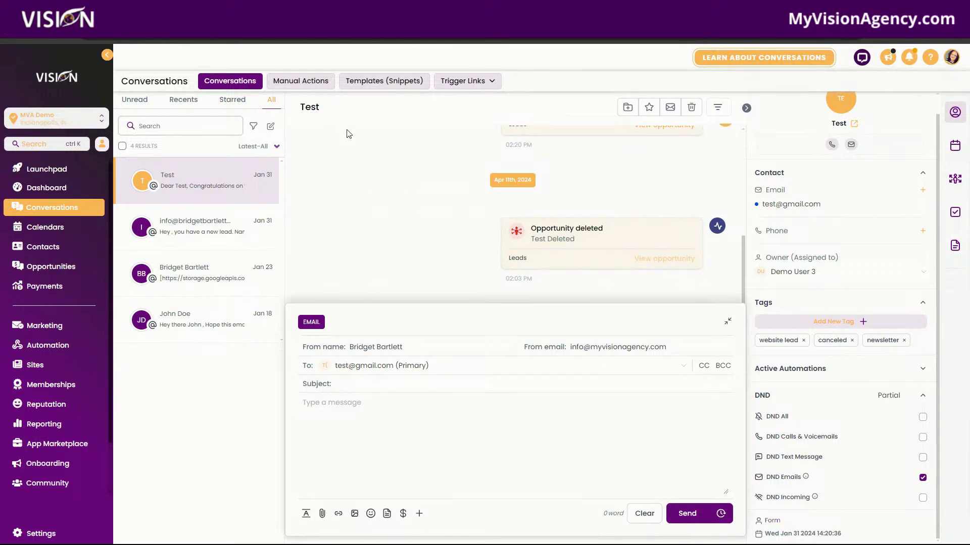
Step: Browse the Add New Tag dropdown without adding a tag, then expand the empty Active Automations section
{"action": "left_click", "coordinate": [853, 321]}
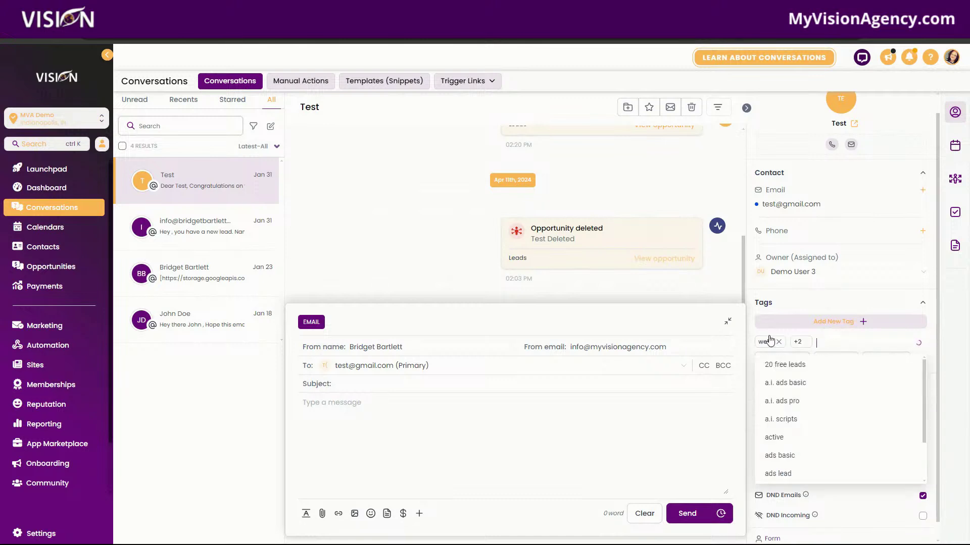
{"action": "left_click", "coordinate": [852, 293]}
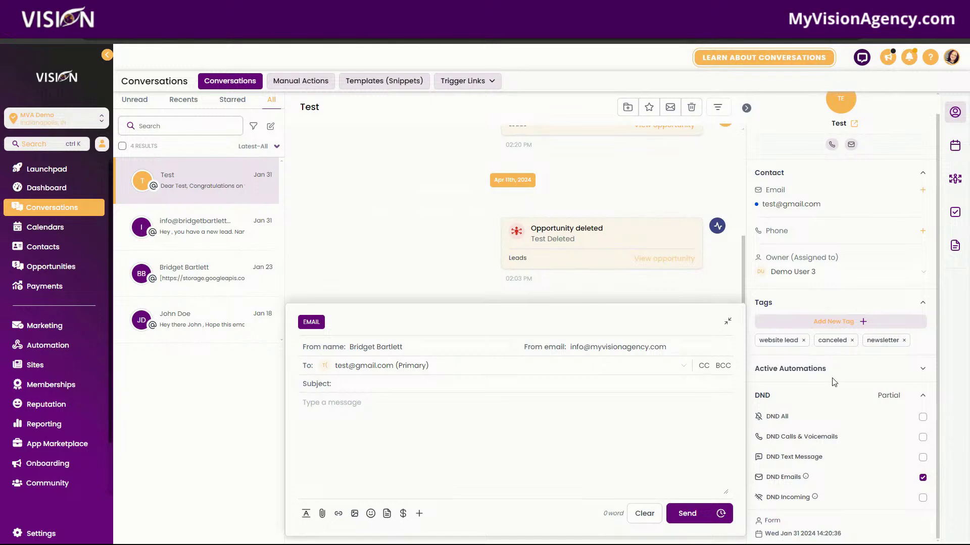
{"action": "left_click", "coordinate": [921, 370]}
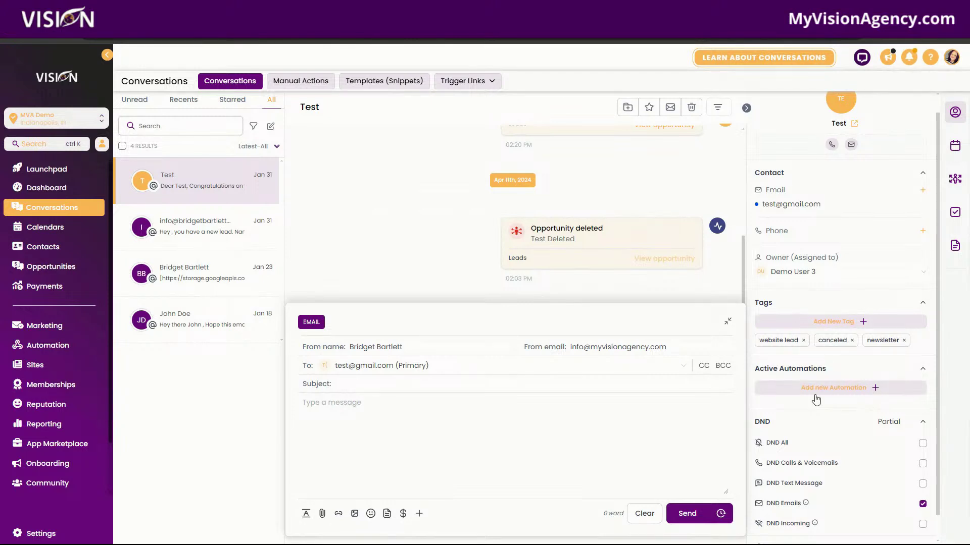
{"action": "scroll", "coordinate": [781, 364], "scroll_direction": "down", "scroll_amount": 1}
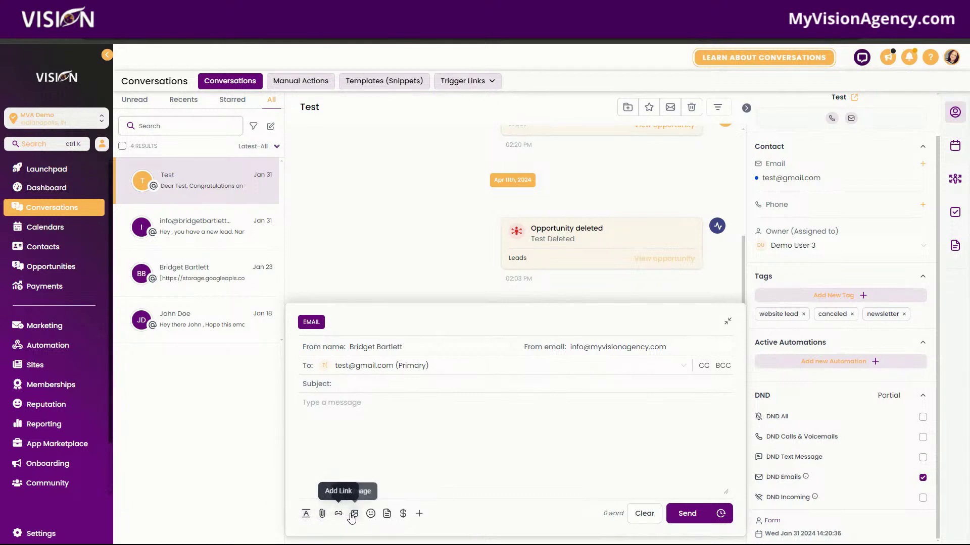
Step: Write the email subject 'Following up you, {{contact.first_name}}'
{"action": "left_click", "coordinate": [420, 514]}
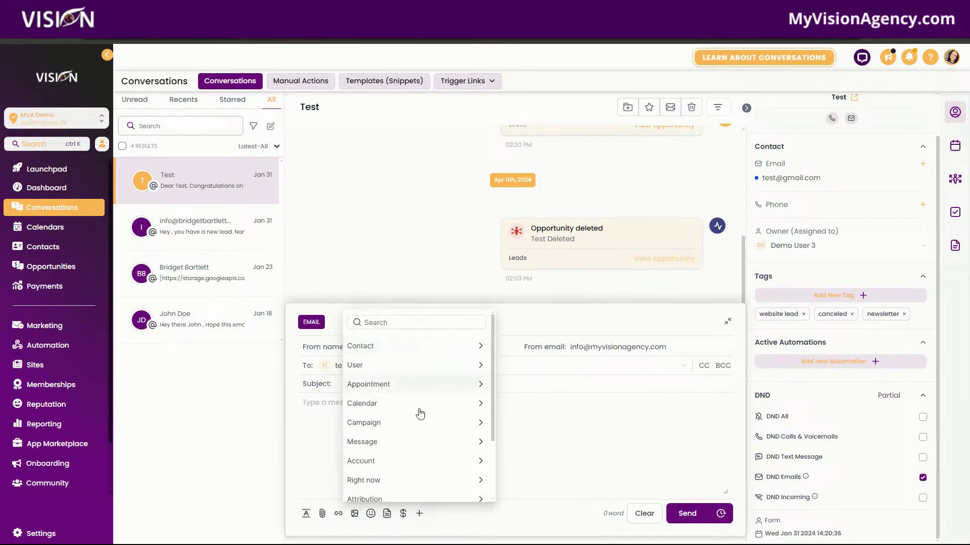
{"action": "left_click", "coordinate": [314, 405]}
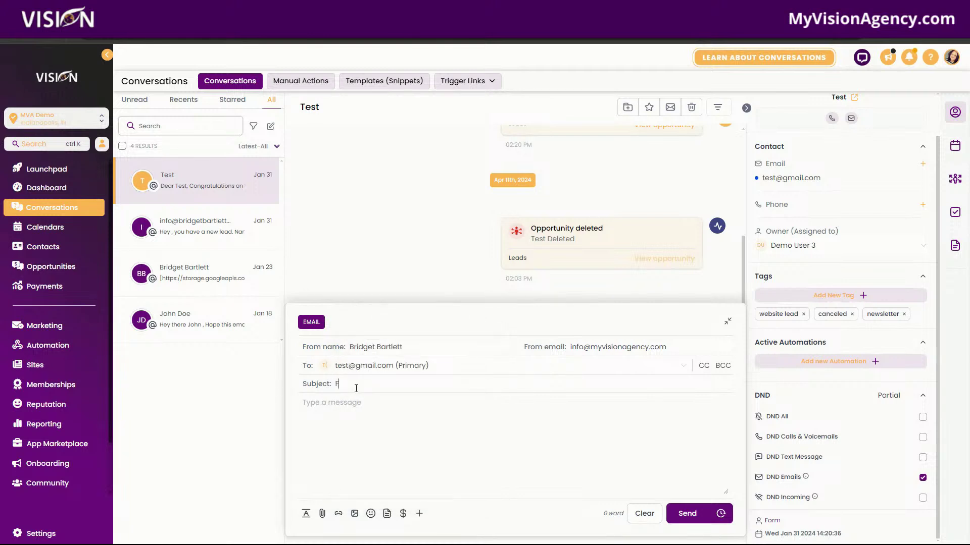
{"action": "left_click", "coordinate": [356, 388]}
{"action": "type", "text": "FOllowing up"}
{"action": "key", "text": "BackSpace"}
{"action": "key", "text": "BackSpace"}
{"action": "key", "text": "BackSpace"}
{"action": "key", "text": "BackSpace"}
{"action": "key", "text": "BackSpace"}
{"action": "key", "text": "BackSpace"}
{"action": "key", "text": "BackSpace"}
{"action": "key", "text": "BackSpace"}
{"action": "key", "text": "BackSpace"}
{"action": "key", "text": "BackSpace"}
{"action": "left_click", "coordinate": [419, 514]}
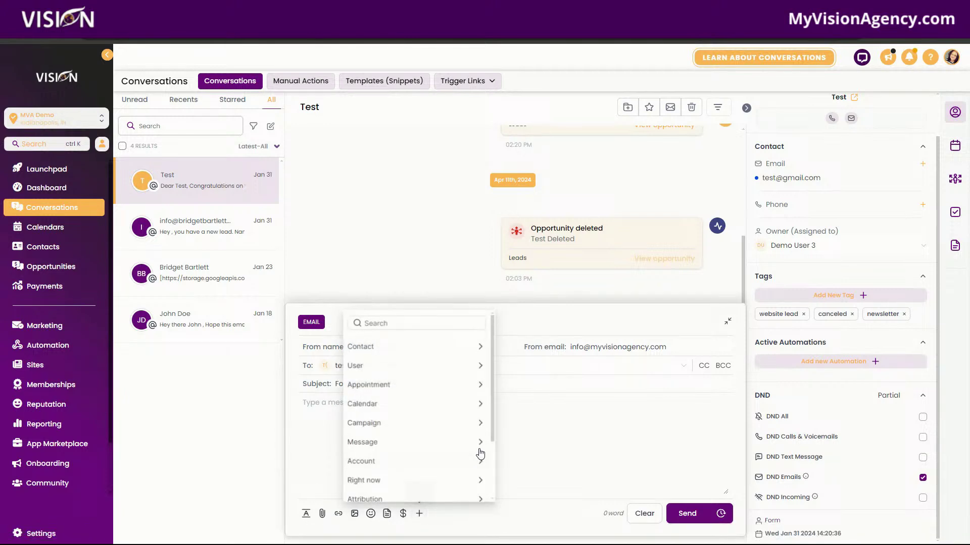
{"action": "left_click", "coordinate": [410, 347]}
{"action": "left_click", "coordinate": [372, 380]}
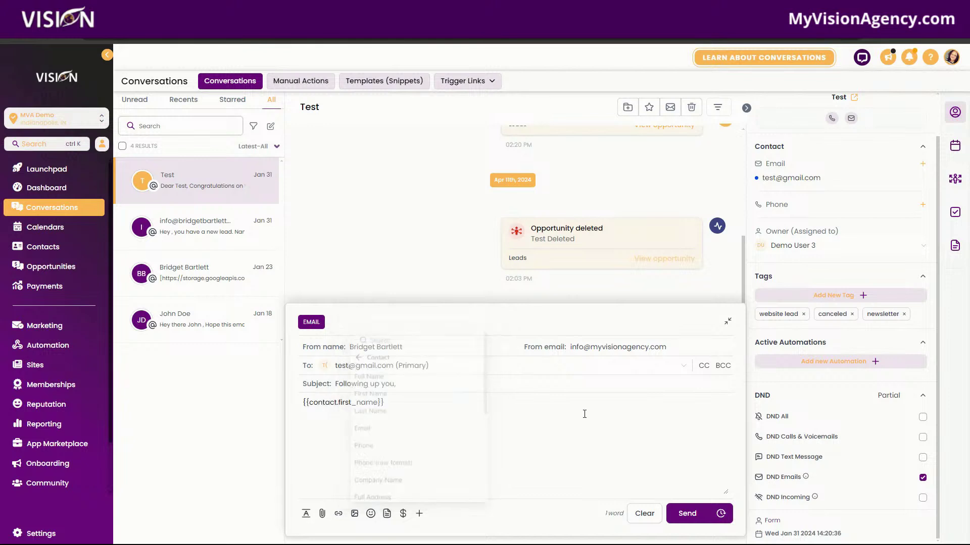
{"action": "left_click_drag", "start_coordinate": [385, 403], "coordinate": [305, 402]}
{"action": "key", "text": "BackSpace"}
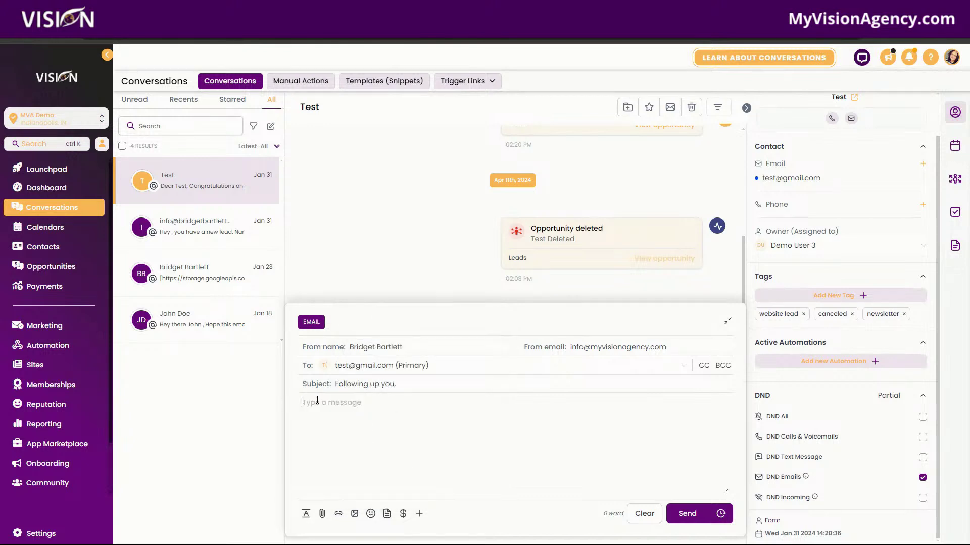
{"action": "left_click", "coordinate": [425, 384]}
{"action": "type", "text": "{{contact.first_name}}"}
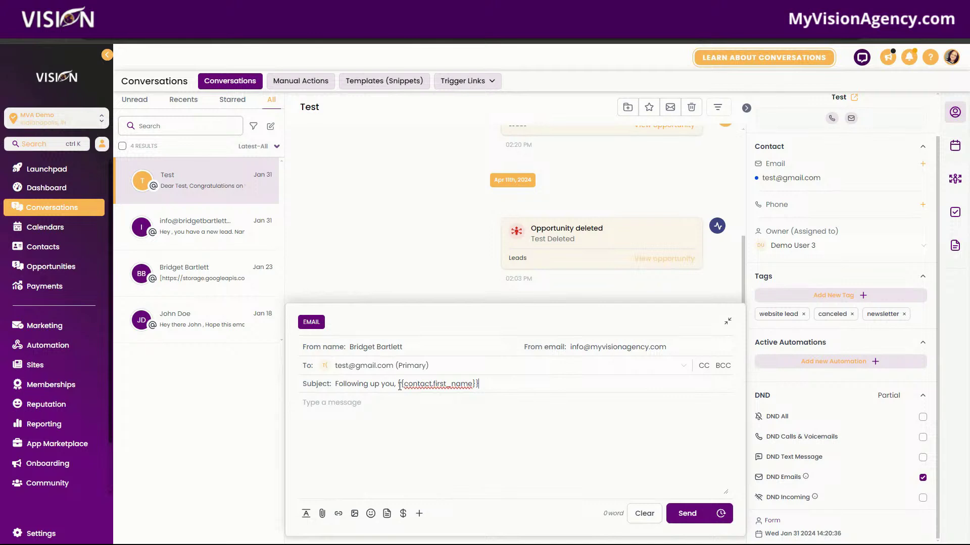
Step: Write the body greeting 'Hey there {{contact.first_name}},' and start a new line
{"action": "left_click", "coordinate": [387, 405]}
{"action": "type", "text": "WEh"}
{"action": "key", "text": "BackSpace"}
{"action": "type", "text": "Hey there"}
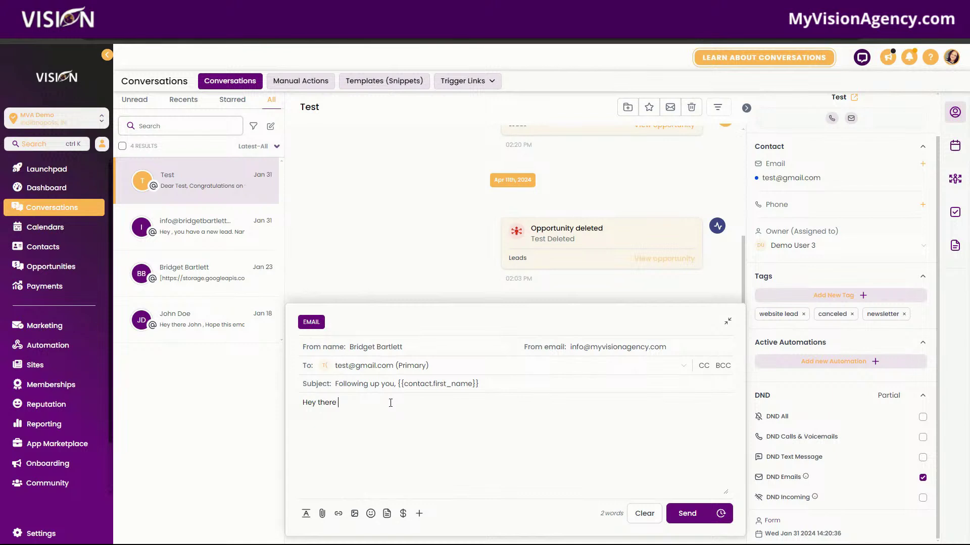
{"action": "left_click", "coordinate": [419, 513]}
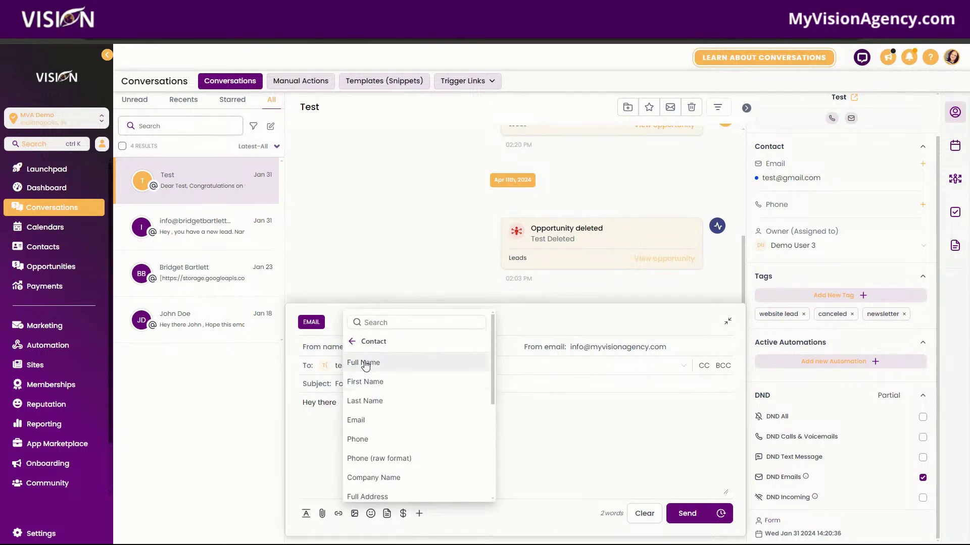
{"action": "left_click", "coordinate": [364, 382]}
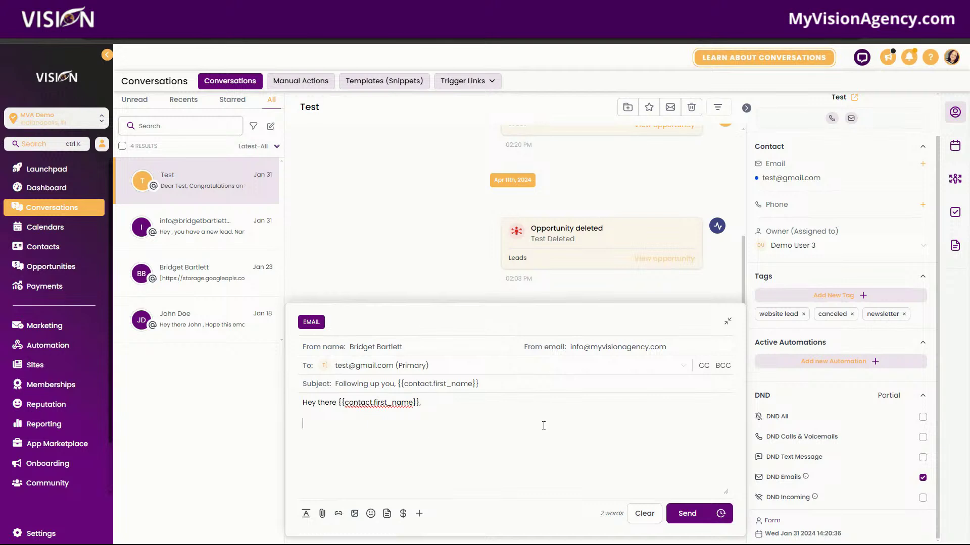
{"action": "key", "text": "Return"}
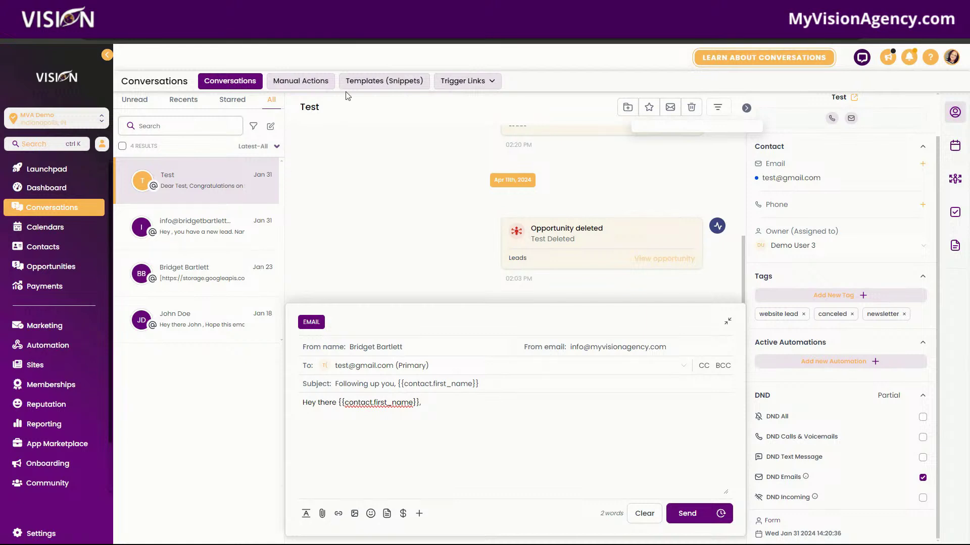
Step: Filter Manual Actions to Demo User 2, then open the No Showed workflow in the Booking folder
{"action": "left_click", "coordinate": [308, 85]}
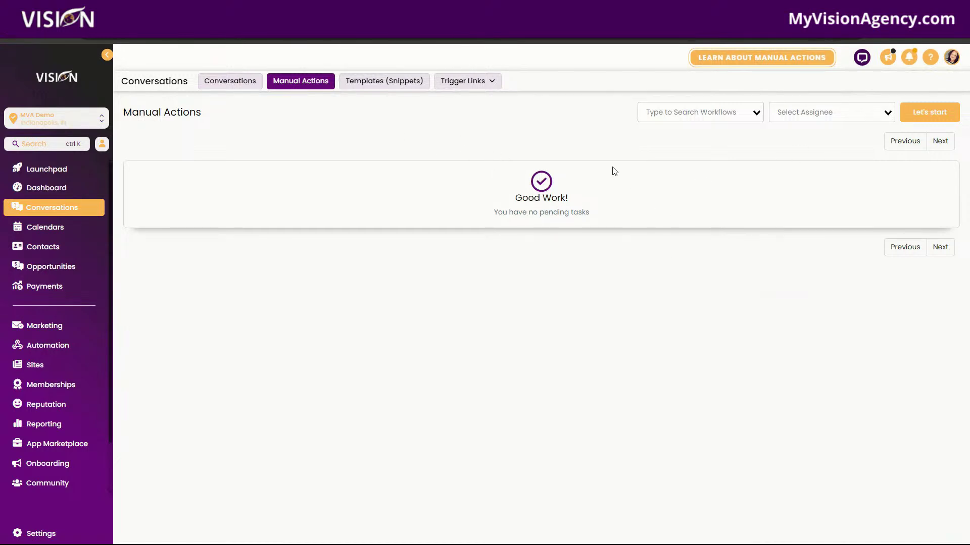
{"action": "left_click", "coordinate": [713, 107]}
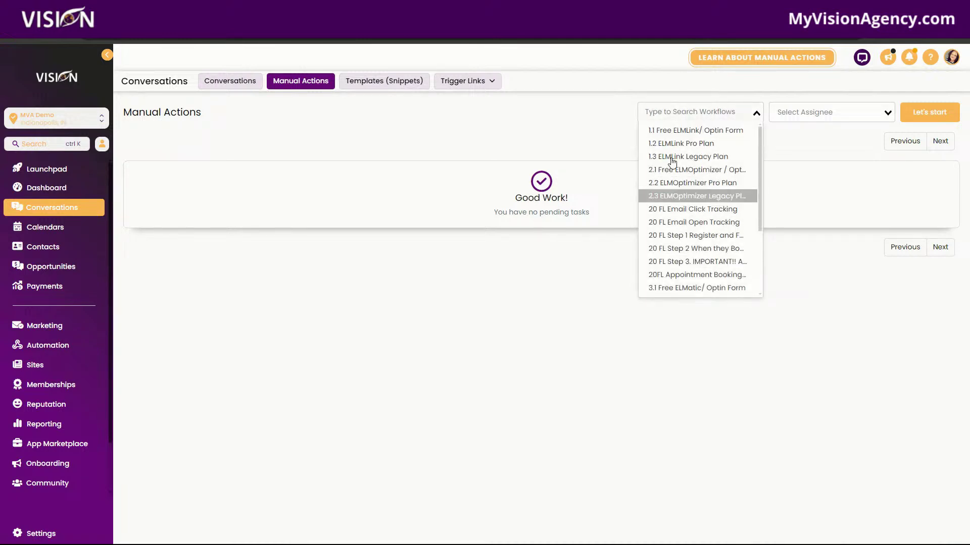
{"action": "left_click", "coordinate": [604, 102]}
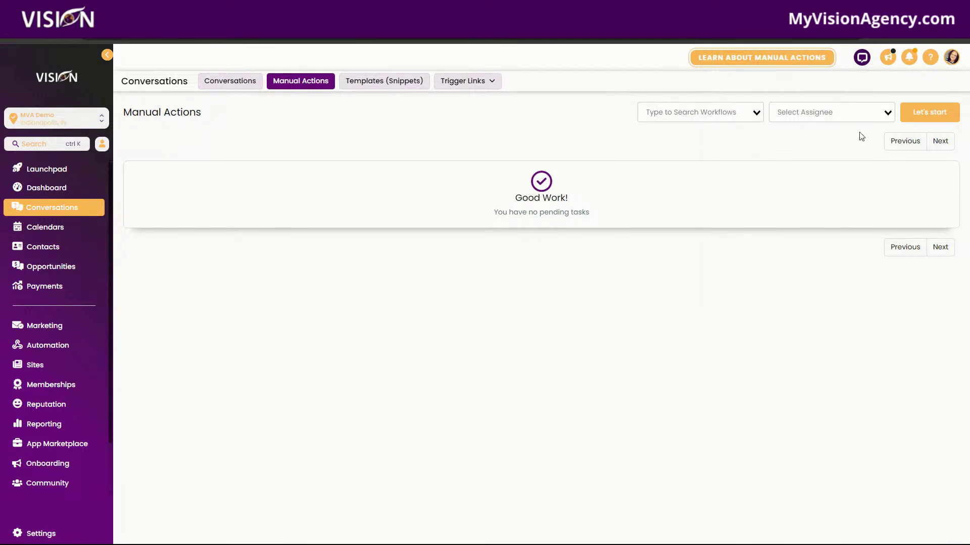
{"action": "left_click", "coordinate": [833, 113]}
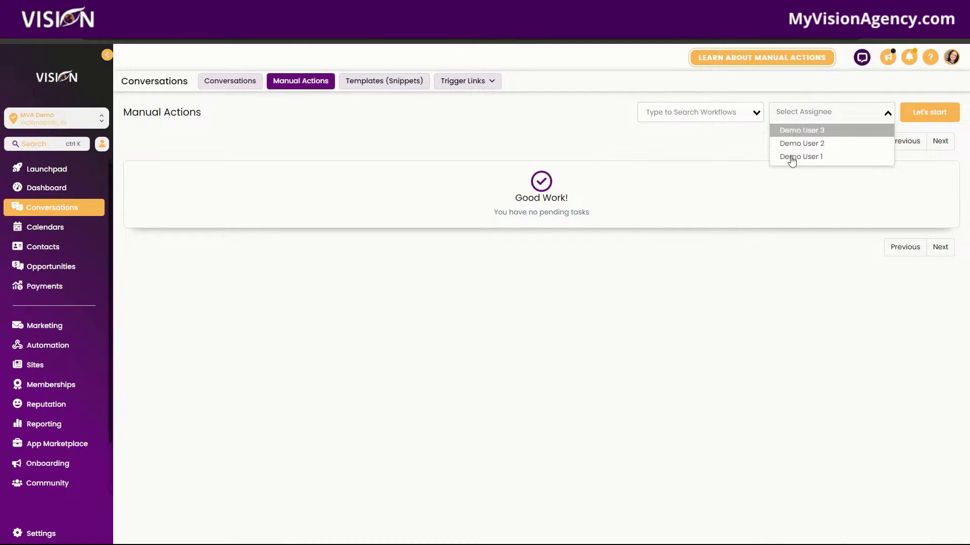
{"action": "left_click", "coordinate": [736, 148]}
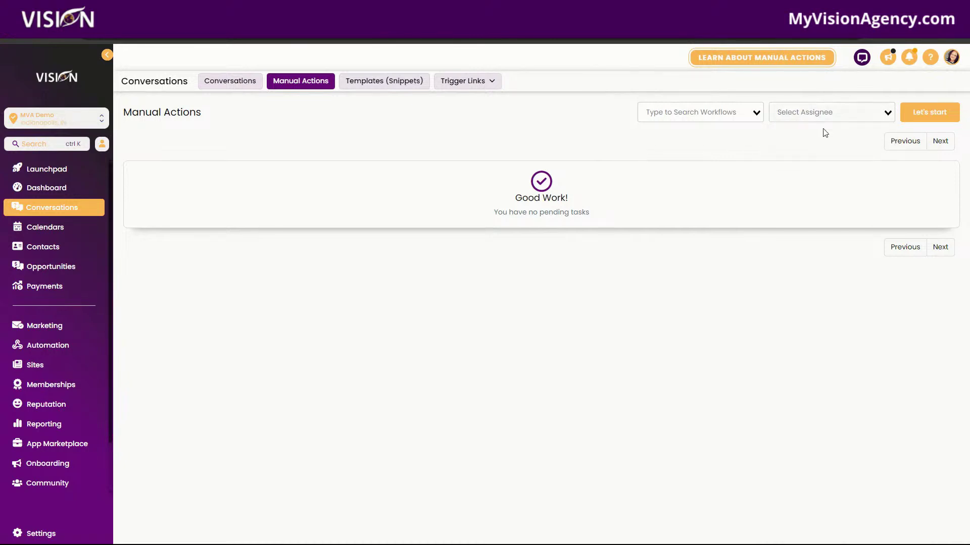
{"action": "left_click", "coordinate": [821, 113]}
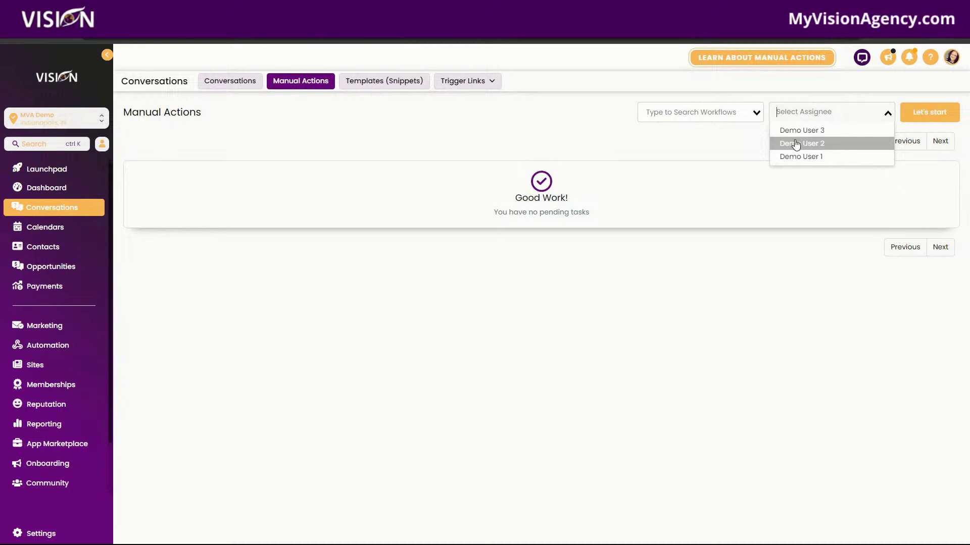
{"action": "left_click", "coordinate": [796, 144]}
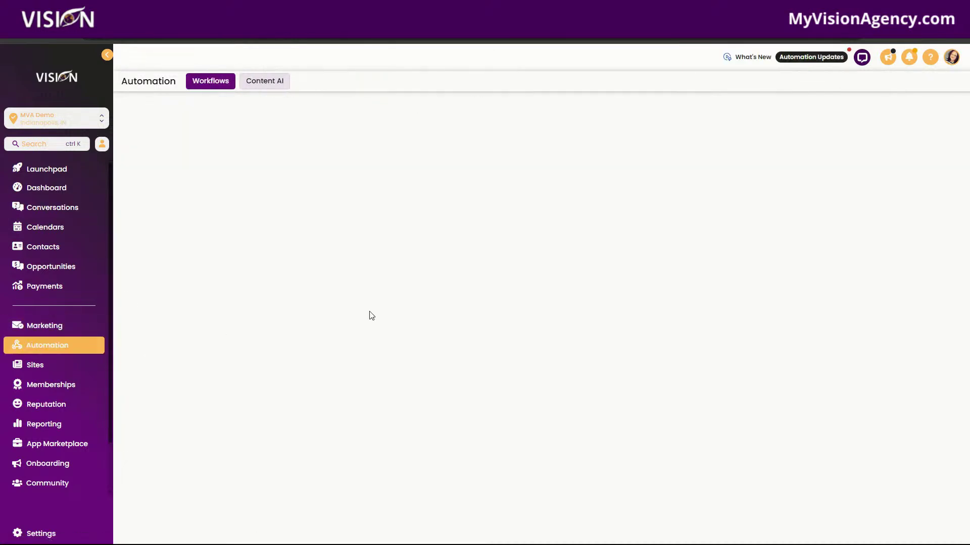
{"action": "left_click", "coordinate": [260, 275]}
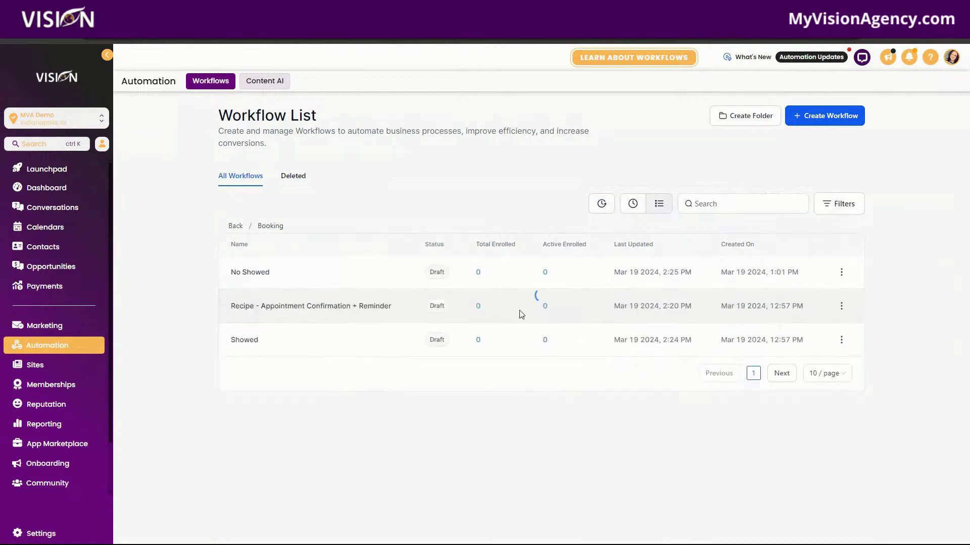
{"action": "left_click", "coordinate": [256, 276]}
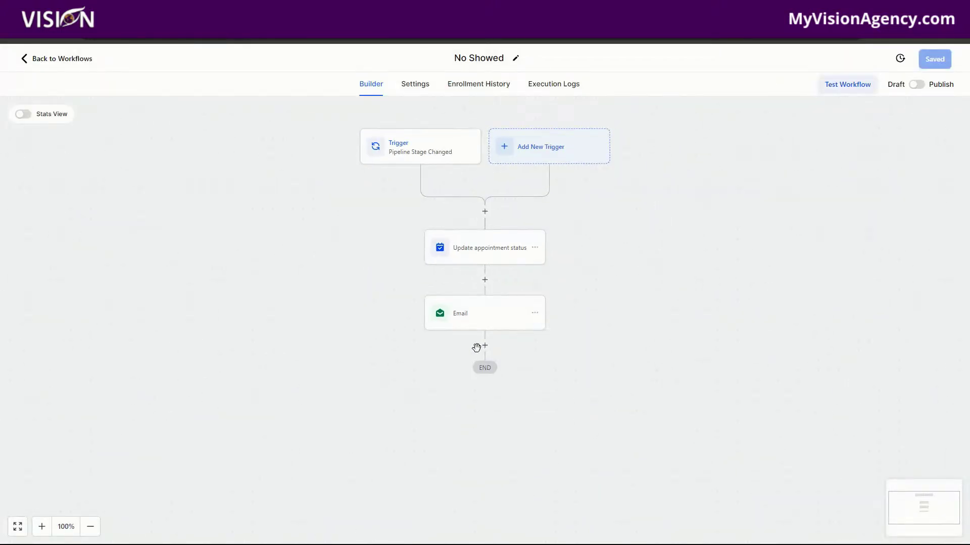
Step: Try a 'manu' Manual Action To Call step after Email, discard it, and return to Workflows
{"action": "left_click", "coordinate": [485, 345]}
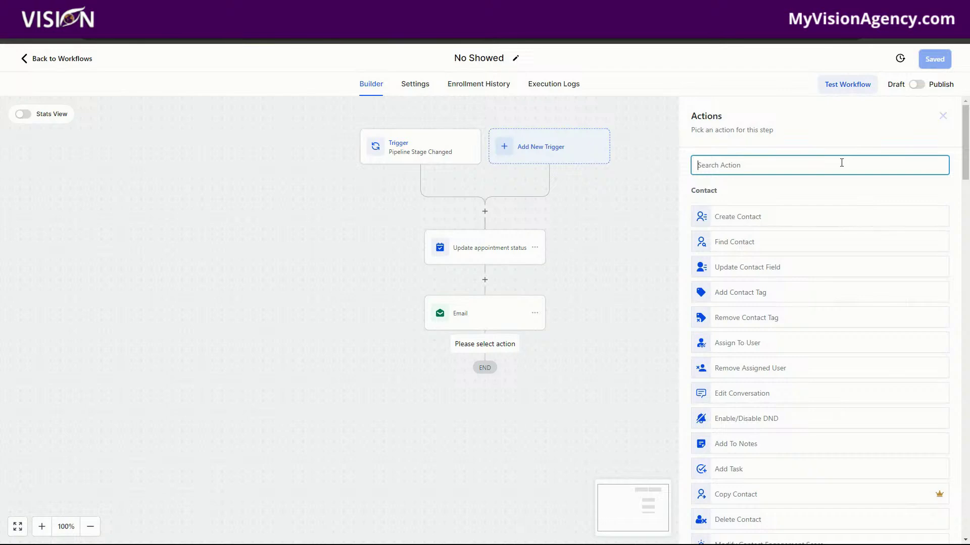
{"action": "type", "text": "manu"}
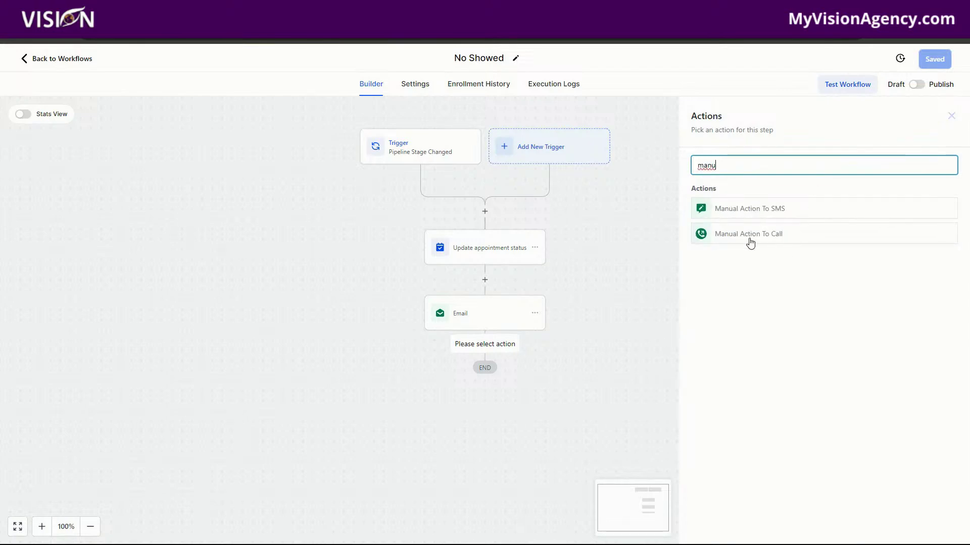
{"action": "left_click", "coordinate": [757, 237]}
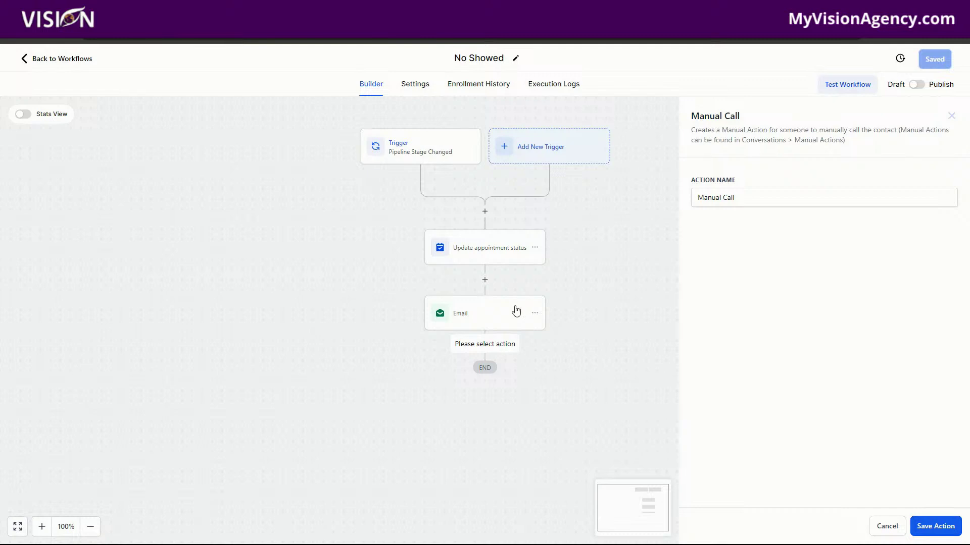
{"action": "left_click", "coordinate": [951, 115]}
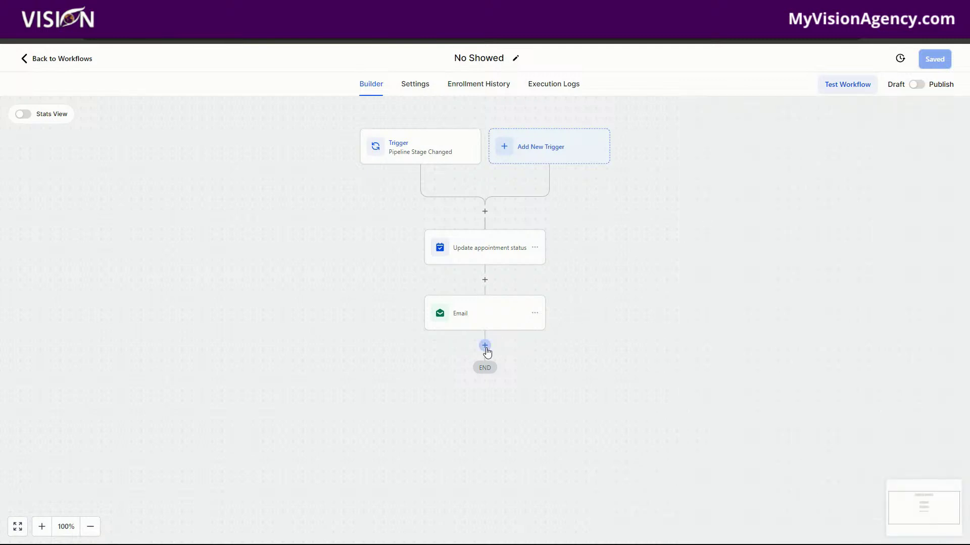
{"action": "left_click", "coordinate": [485, 347]}
{"action": "type", "text": "manu"}
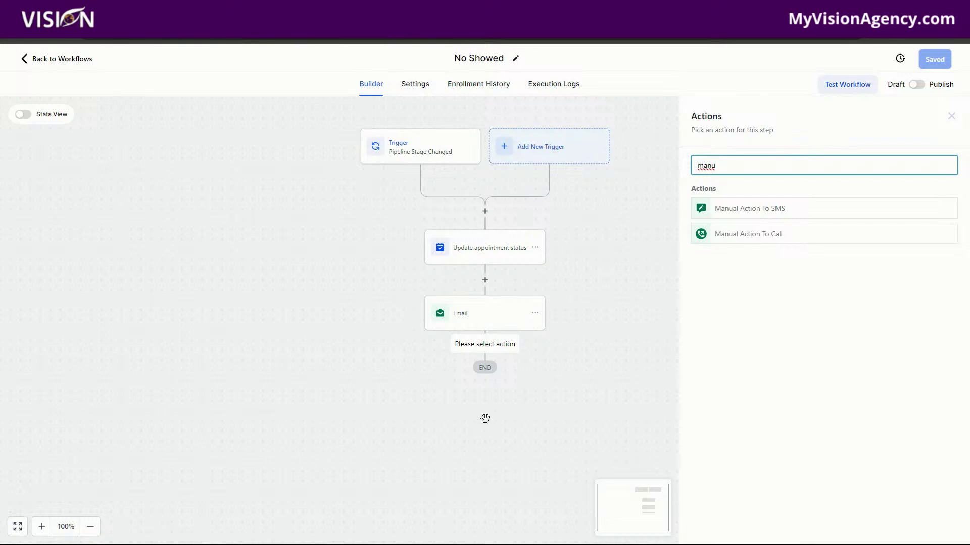
{"action": "left_click", "coordinate": [55, 60]}
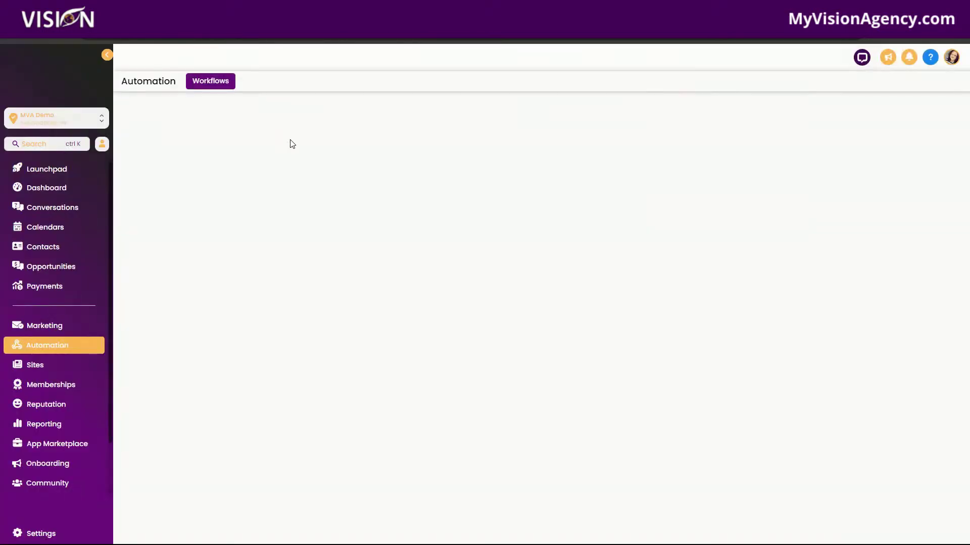
Step: From the Conversations Templates (Snippets) page, start a new text template via Add Template
{"action": "left_click", "coordinate": [52, 207]}
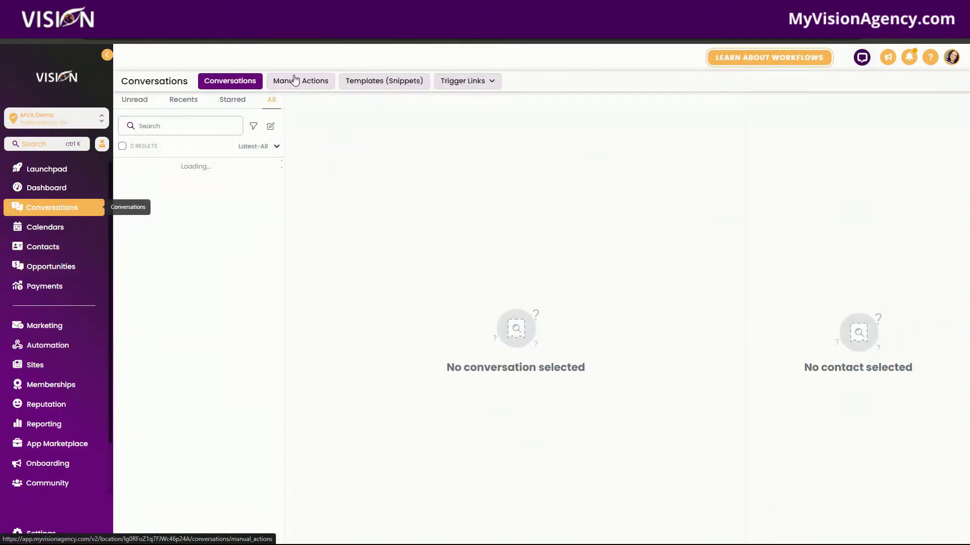
{"action": "left_click", "coordinate": [304, 81]}
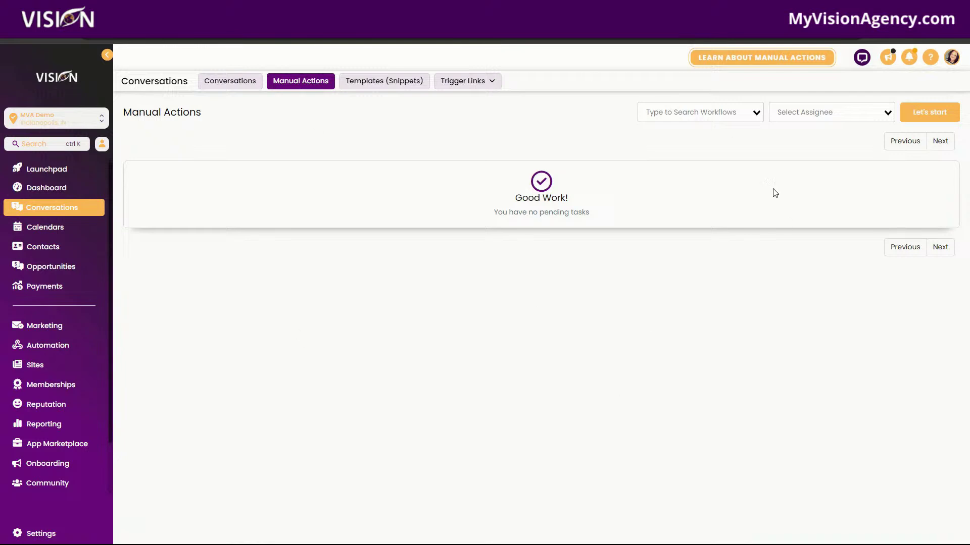
{"action": "left_click", "coordinate": [385, 86]}
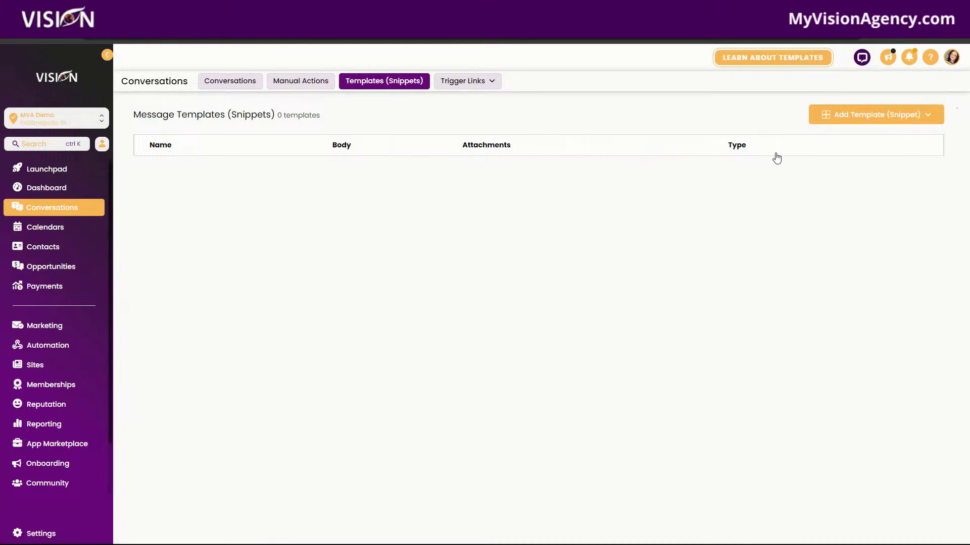
{"action": "left_click", "coordinate": [915, 119]}
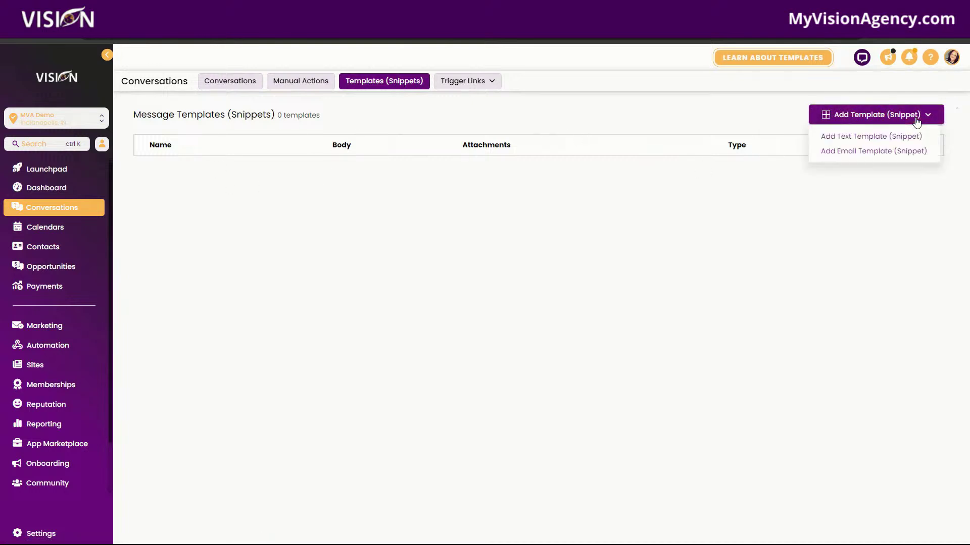
{"action": "left_click", "coordinate": [854, 136]}
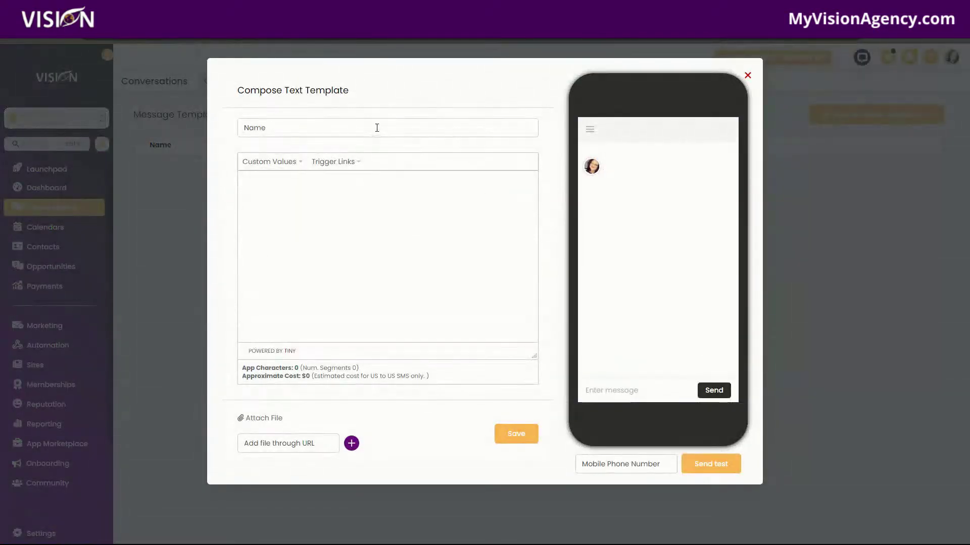
Step: Name the template 'SMS Template 1' and begin its message with '{{contact.first_name}},'
{"action": "left_click", "coordinate": [377, 128]}
{"action": "type", "text": "SMS Template 1"}
{"action": "left_click", "coordinate": [268, 169]}
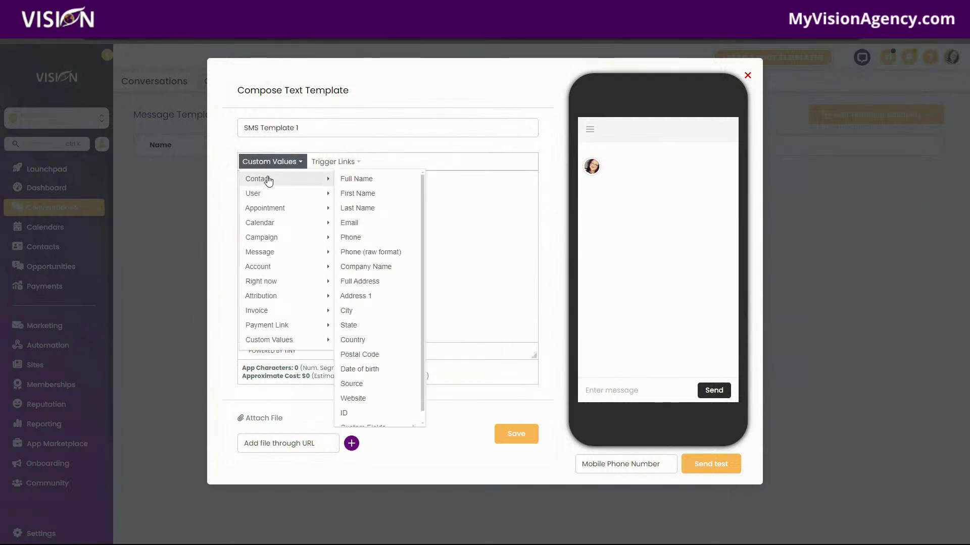
{"action": "mouse_move", "coordinate": [262, 181]}
{"action": "left_click", "coordinate": [357, 194]}
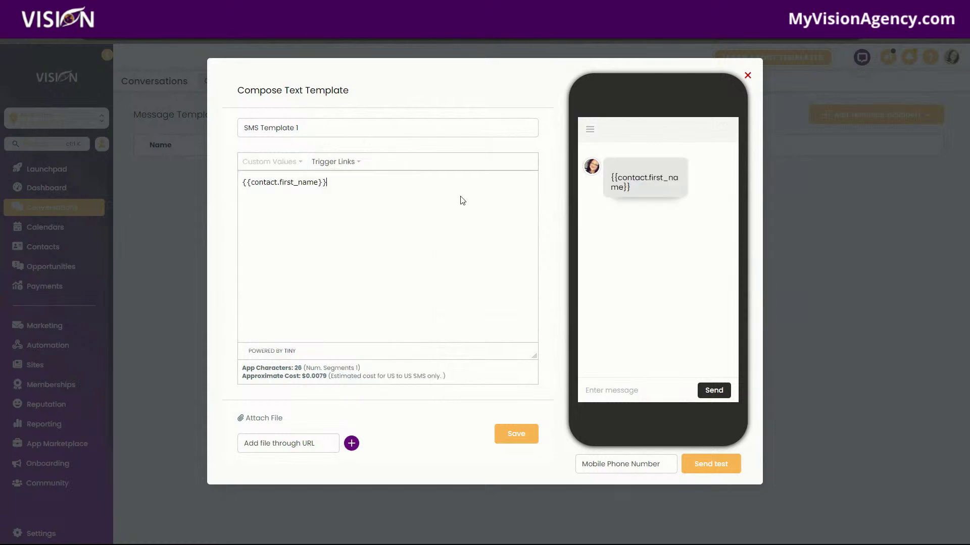
{"action": "type", "text": ","}
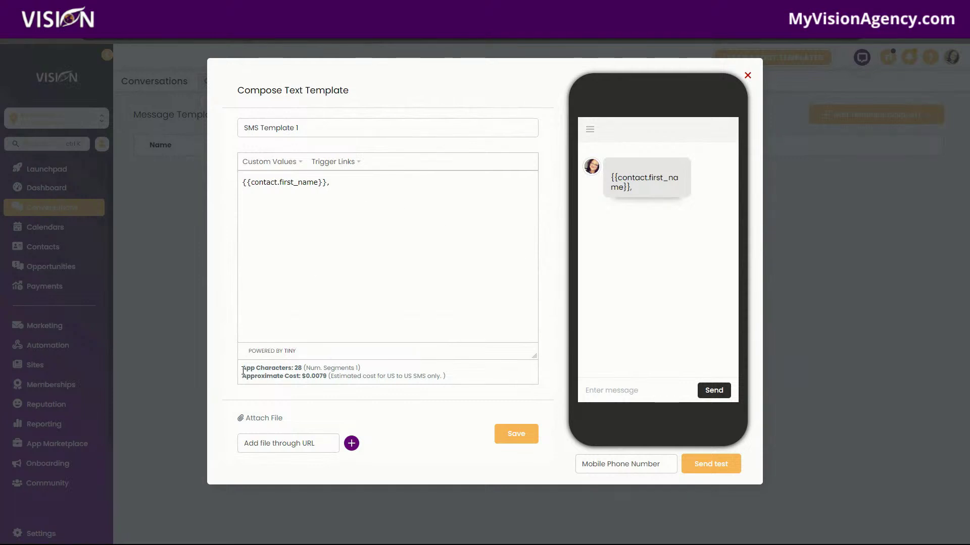
Step: Highlight the character count and cost lines (28 characters, about $0.0079)
{"action": "left_click_drag", "start_coordinate": [243, 368], "coordinate": [469, 384]}
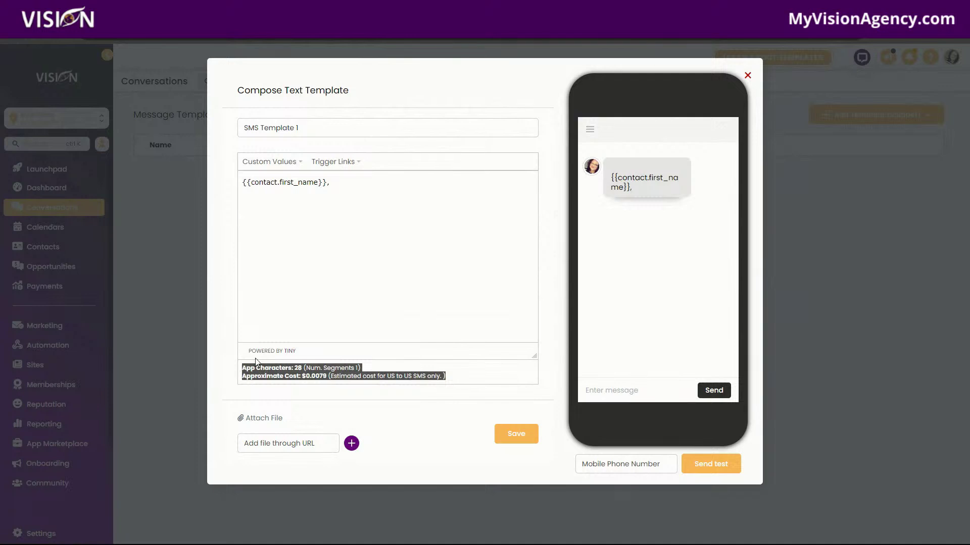
{"action": "left_click", "coordinate": [243, 371]}
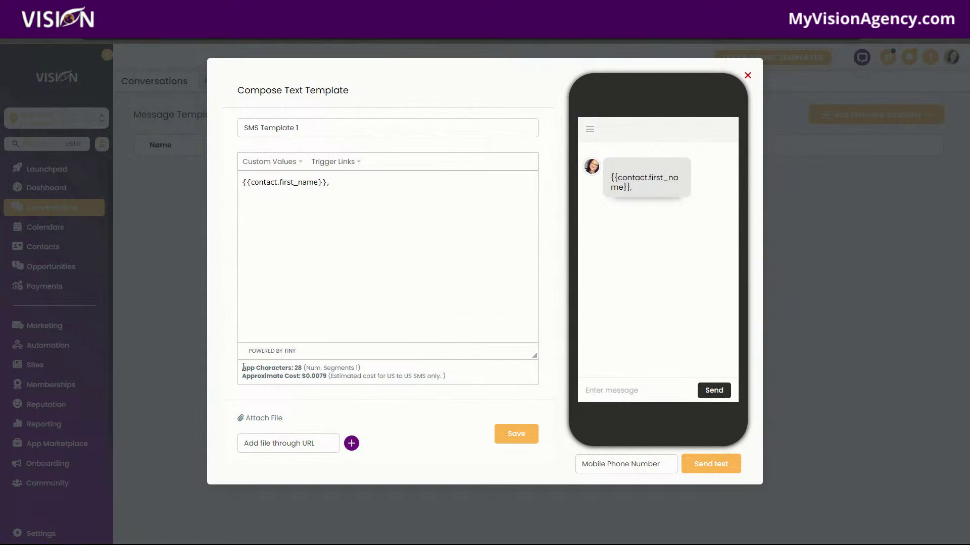
{"action": "left_click_drag", "start_coordinate": [244, 367], "coordinate": [380, 384]}
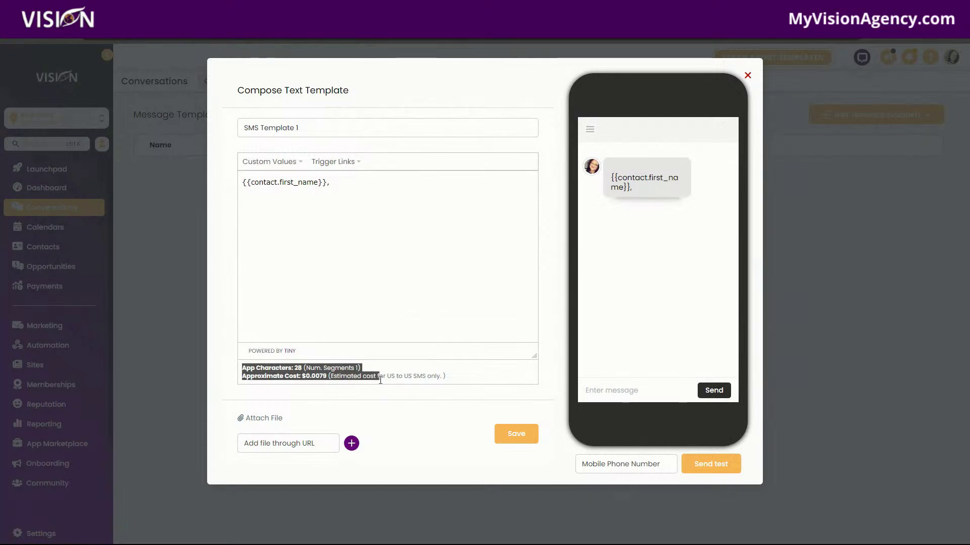
{"action": "left_click_drag", "start_coordinate": [380, 380], "coordinate": [461, 381]}
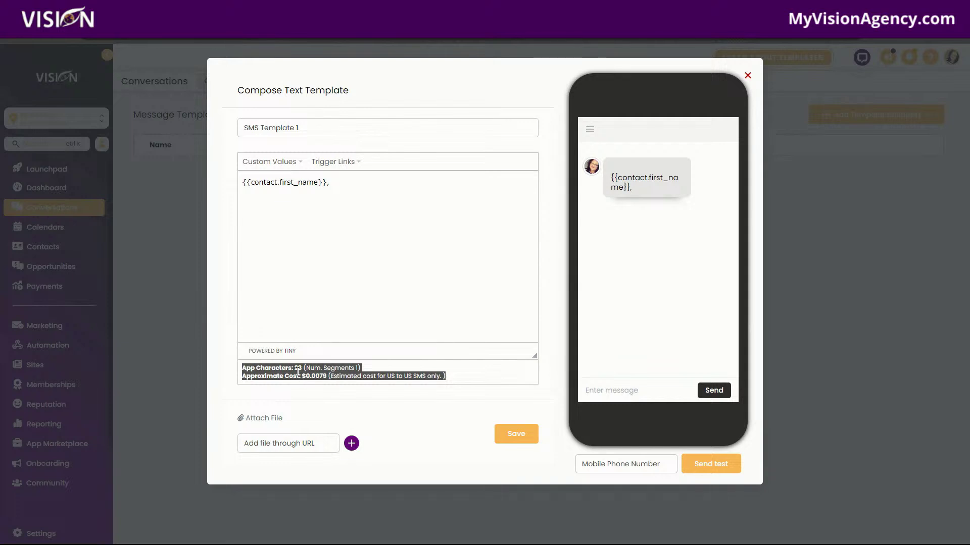
Step: Continue the message with 'I just wanted to follow up with you regarding'
{"action": "left_click", "coordinate": [247, 363]}
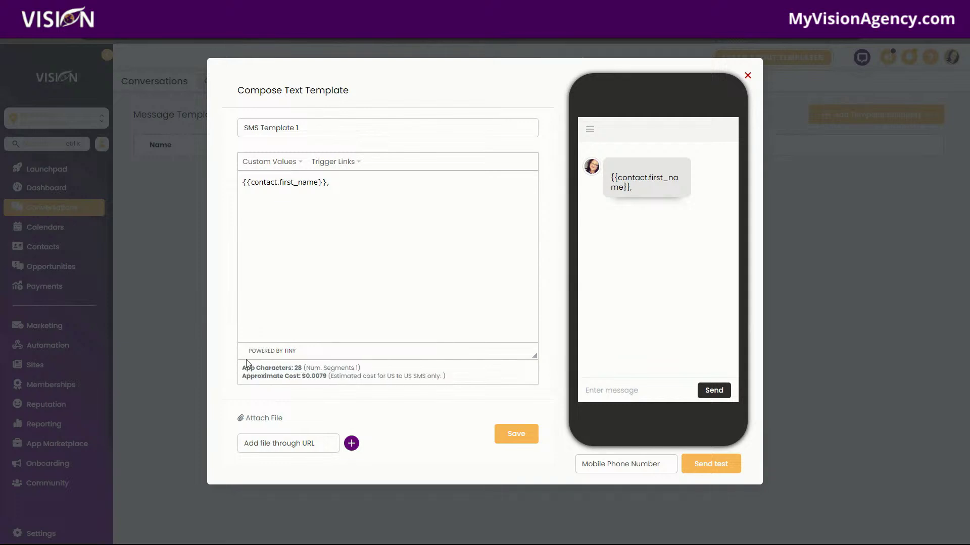
{"action": "left_click", "coordinate": [351, 184]}
{"action": "type", "text": "I just wanted to "}
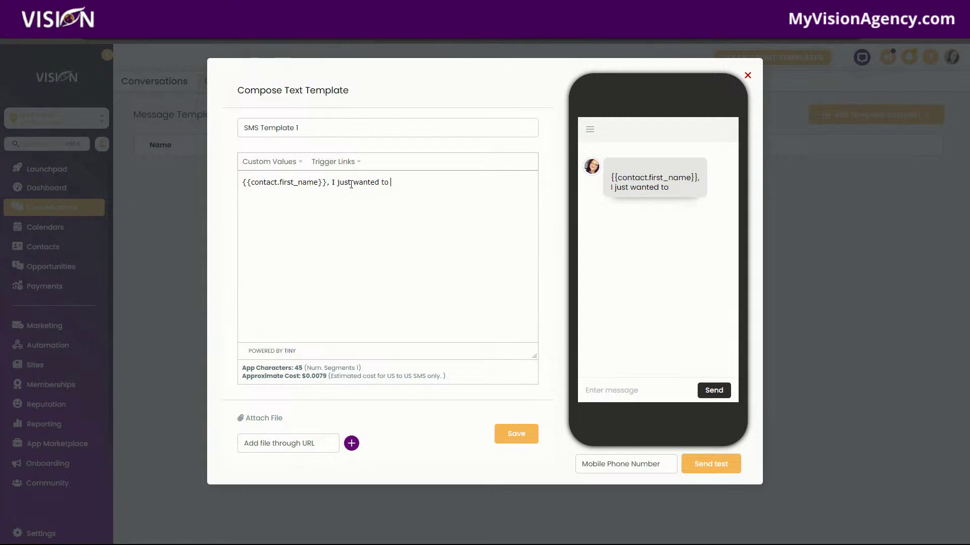
{"action": "type", "text": "follo wup w"}
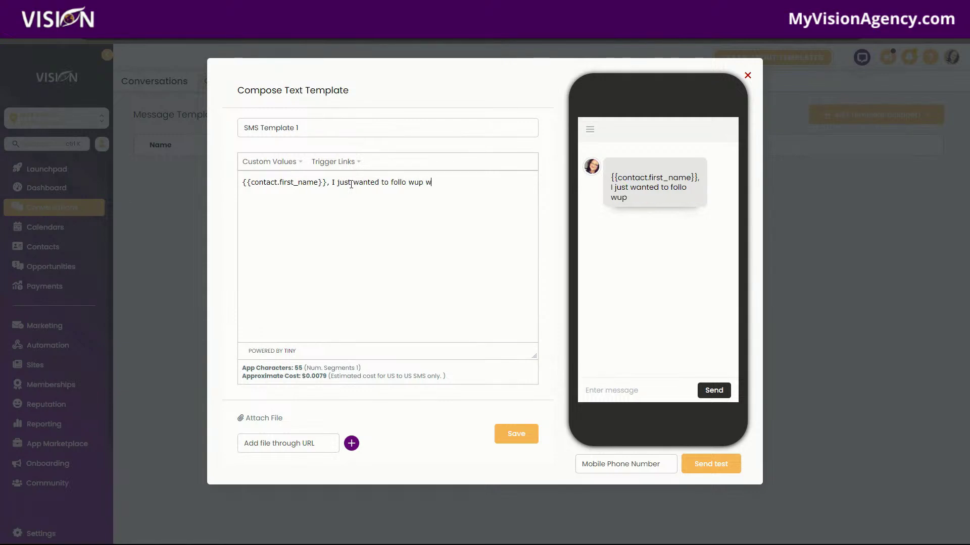
{"action": "key", "text": "BackSpace"}
{"action": "key", "text": "BackSpace"}
{"action": "key", "text": "BackSpace"}
{"action": "key", "text": "BackSpace"}
{"action": "key", "text": "BackSpace"}
{"action": "key", "text": "BackSpace"}
{"action": "type", "text": "w u"}
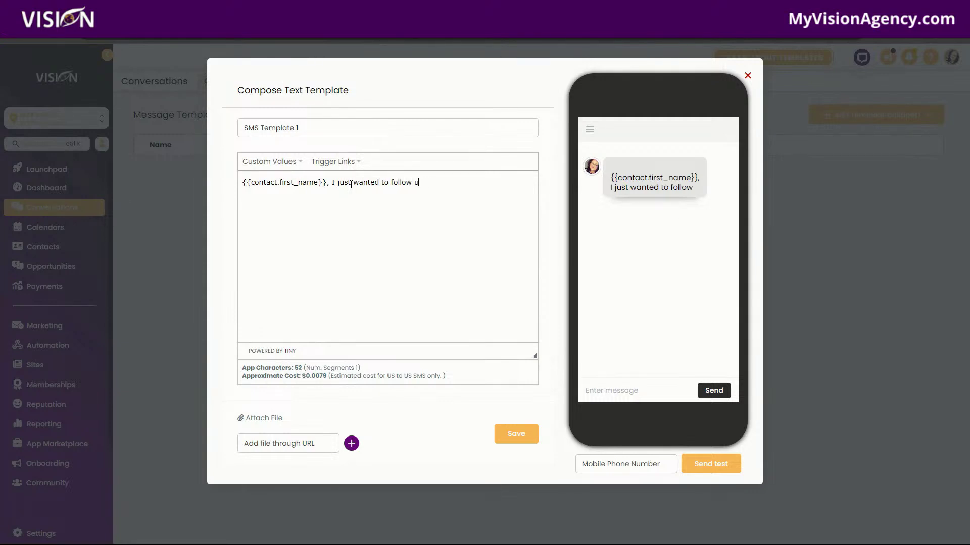
{"action": "type", "text": "p with you "}
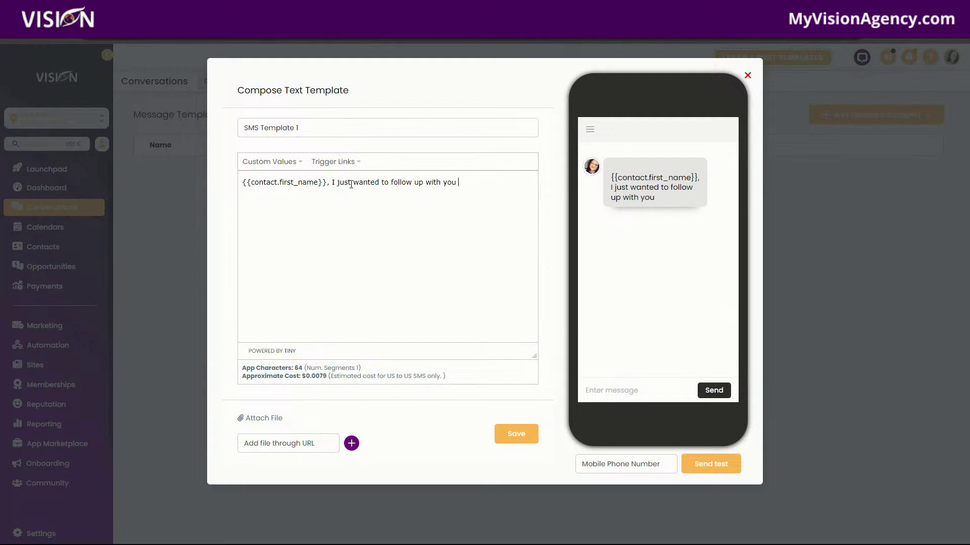
{"action": "type", "text": "regarding"}
Step: Insert the registrar custom value into the message, then delete it again
{"action": "left_click", "coordinate": [278, 161]}
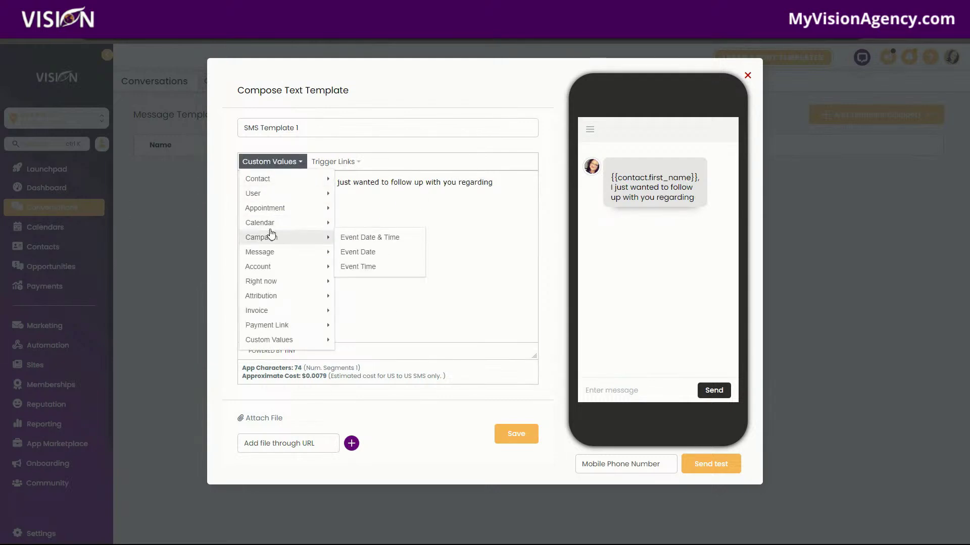
{"action": "mouse_move", "coordinate": [274, 187]}
{"action": "mouse_move", "coordinate": [388, 424]}
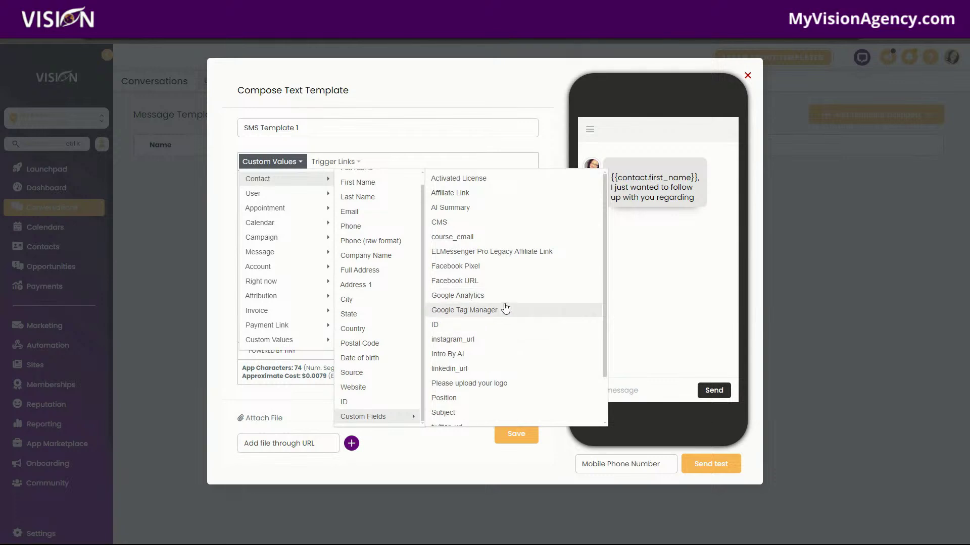
{"action": "scroll", "coordinate": [504, 313], "scroll_direction": "down", "scroll_amount": 1}
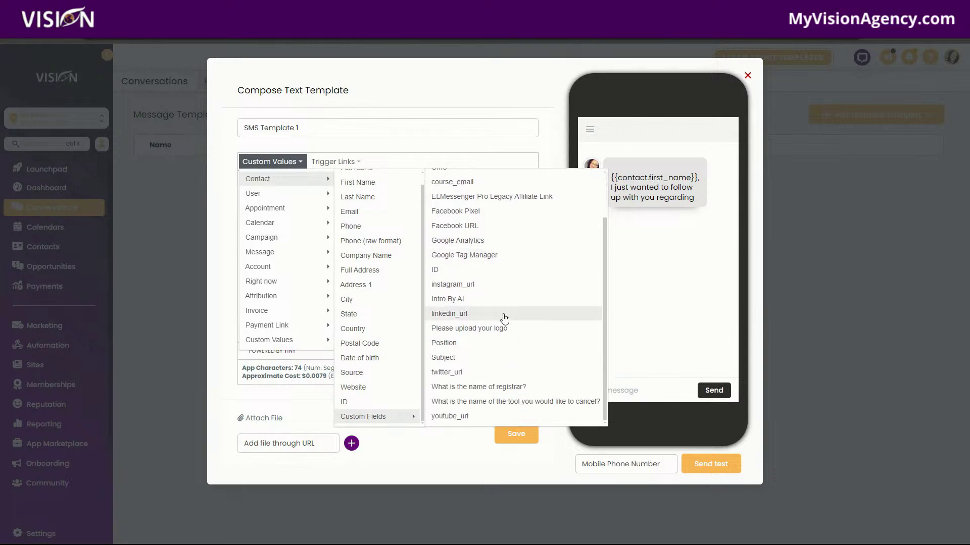
{"action": "left_click", "coordinate": [477, 392]}
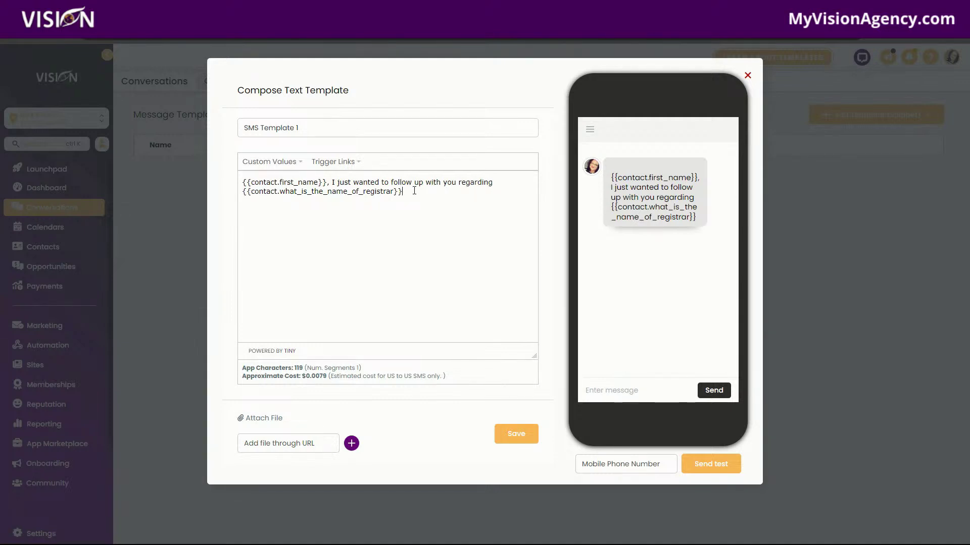
{"action": "left_click_drag", "start_coordinate": [414, 190], "coordinate": [247, 192]}
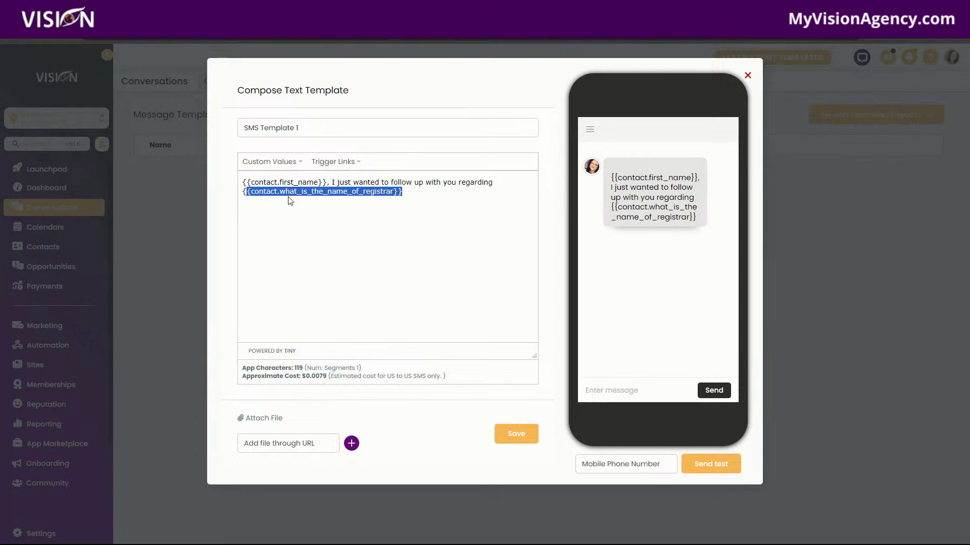
{"action": "left_click_drag", "start_coordinate": [465, 209], "coordinate": [243, 203]}
{"action": "key", "text": "BackSpace"}
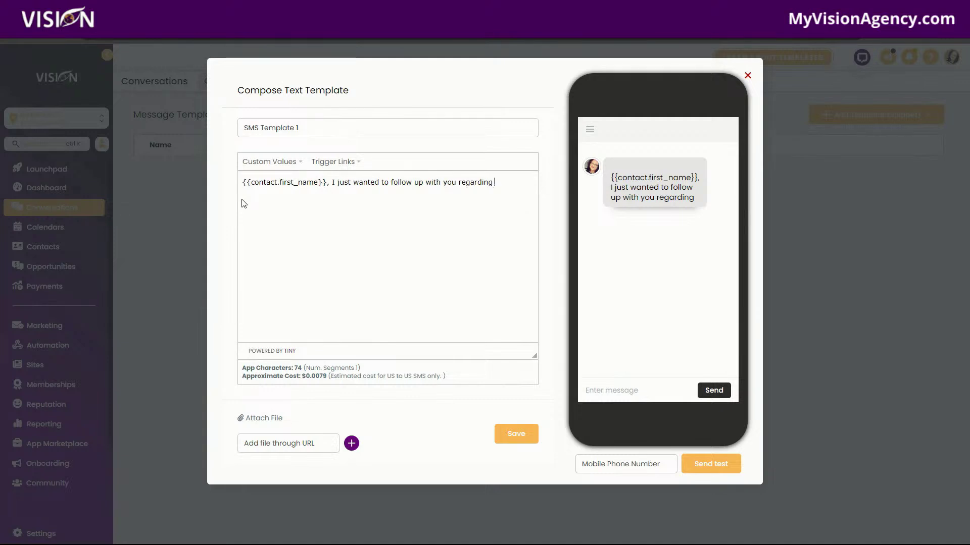
Step: Finish the message with 'the demo meeting we had.' and save the template
{"action": "key", "text": "BackSpace"}
{"action": "type", "text": "the demo me4e"}
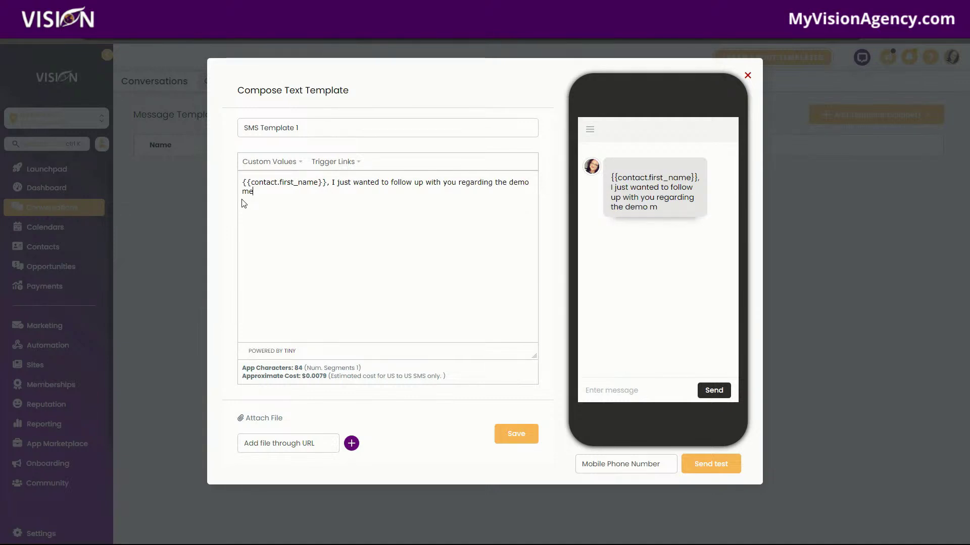
{"action": "key", "text": "BackSpace"}
{"action": "key", "text": "BackSpace"}
{"action": "type", "text": "eting we had."}
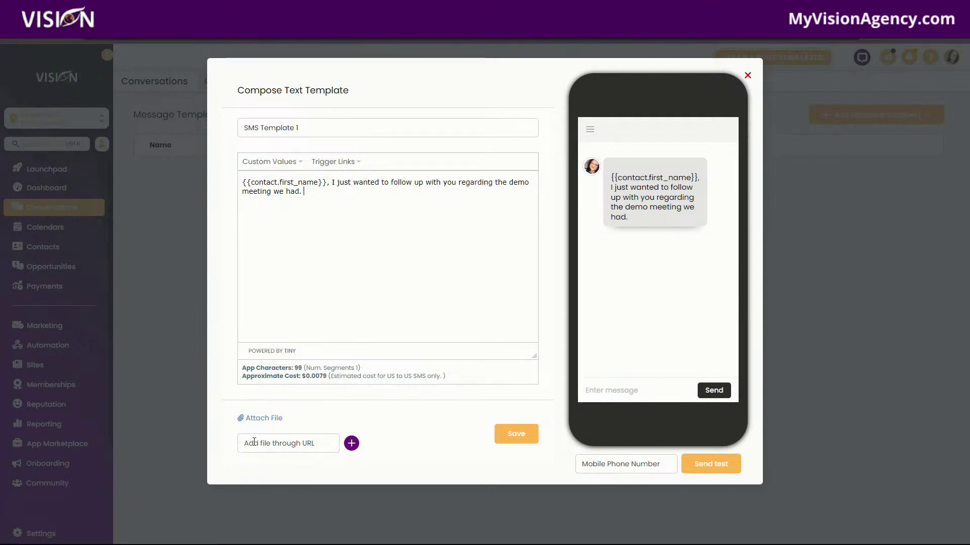
{"action": "left_click", "coordinate": [521, 440]}
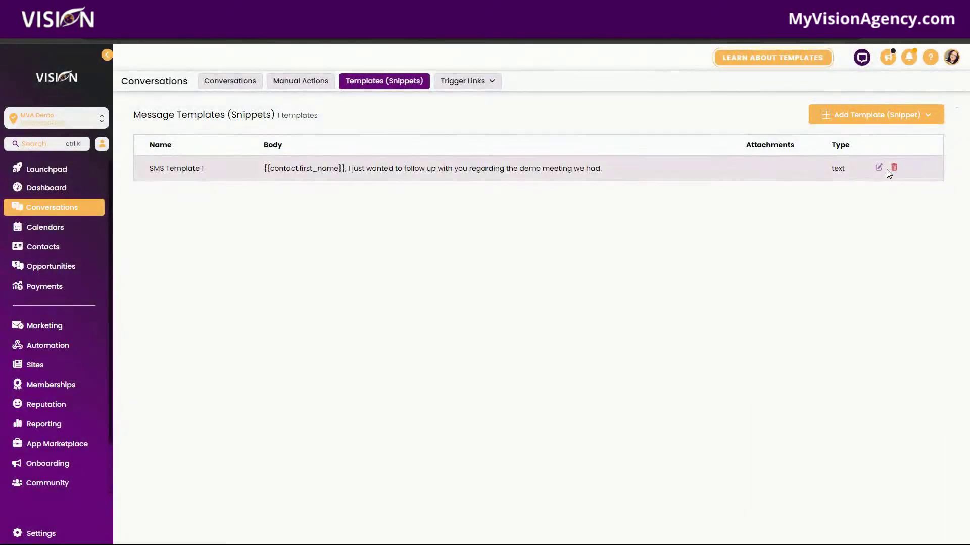
Step: Look at SMS Template 1 without changes, then start a new email template named 'Email Template'
{"action": "left_click", "coordinate": [879, 169]}
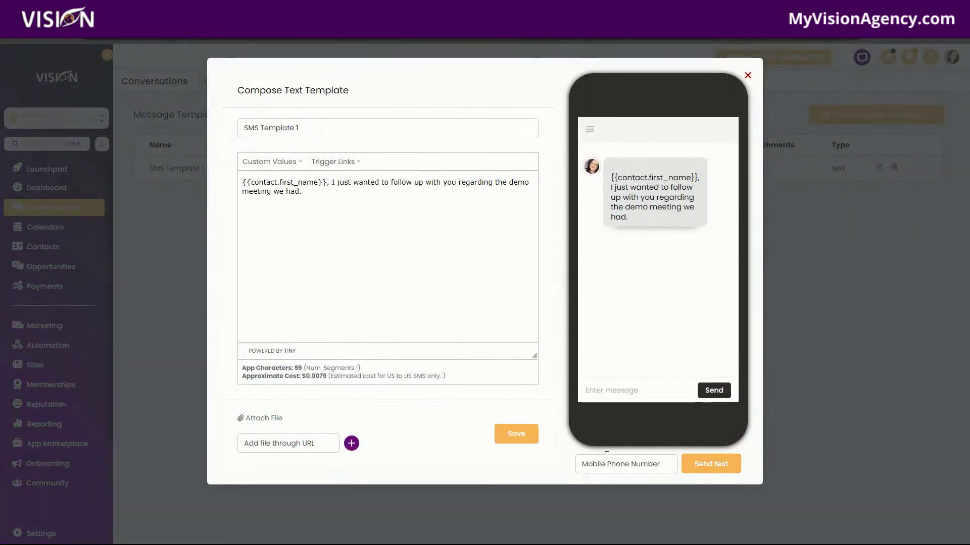
{"action": "left_click", "coordinate": [748, 77]}
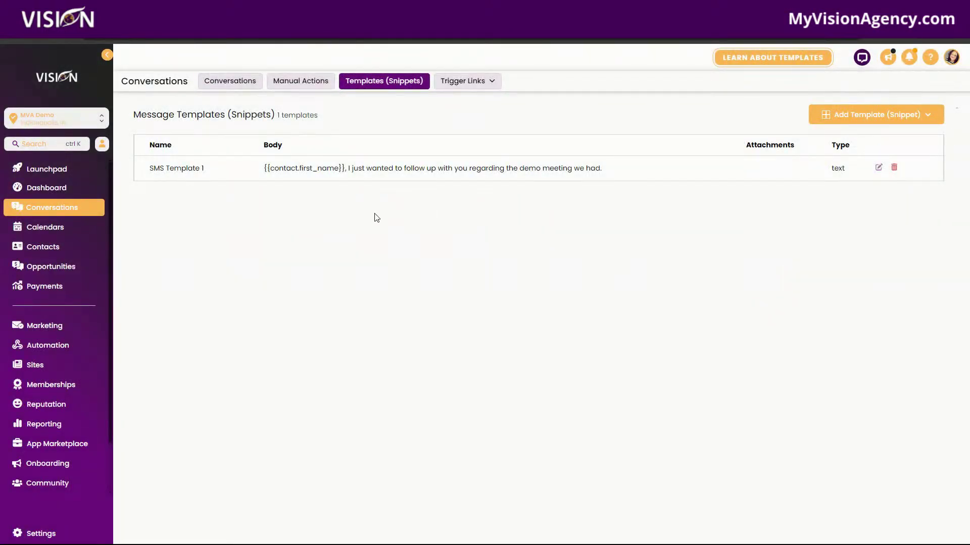
{"action": "left_click", "coordinate": [889, 116]}
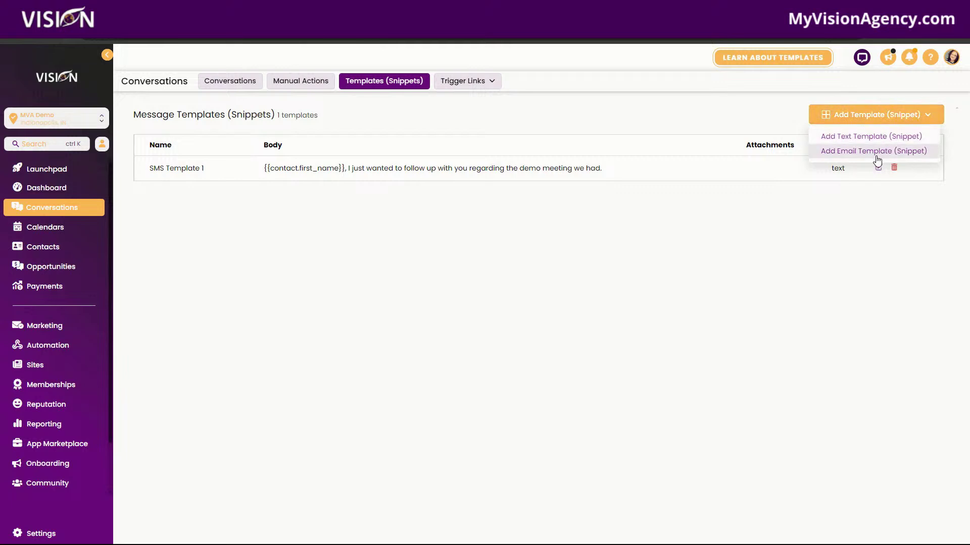
{"action": "left_click", "coordinate": [877, 152]}
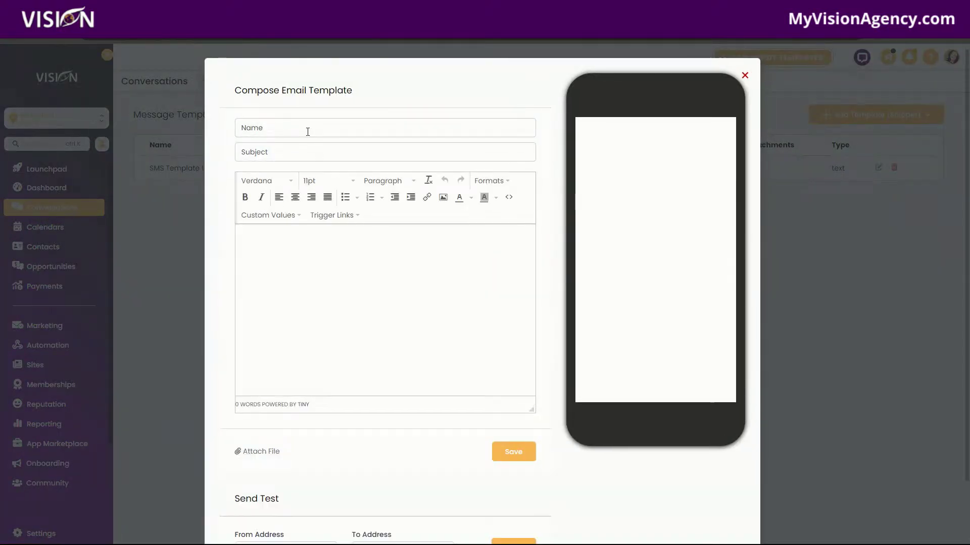
{"action": "type", "text": "Conc"}
{"action": "key", "text": "BackSpace"}
{"action": "key", "text": "BackSpace"}
{"action": "key", "text": "BackSpace"}
{"action": "type", "text": "Email Template"}
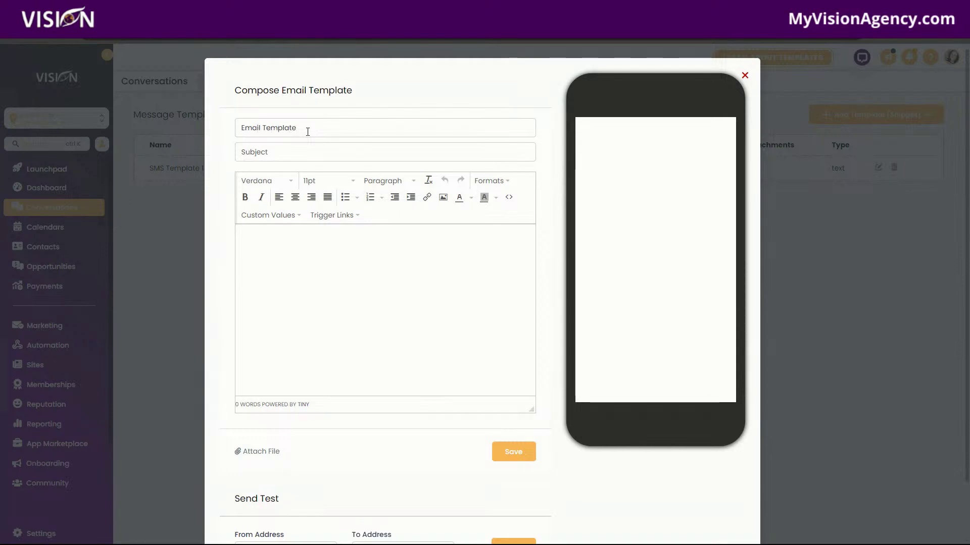
Step: Set the subject to 'Hey' followed by the contact's First Name custom value
{"action": "left_click", "coordinate": [313, 152]}
{"action": "type", "text": "Hey th"}
{"action": "left_click", "coordinate": [275, 215]}
{"action": "mouse_move", "coordinate": [276, 237]}
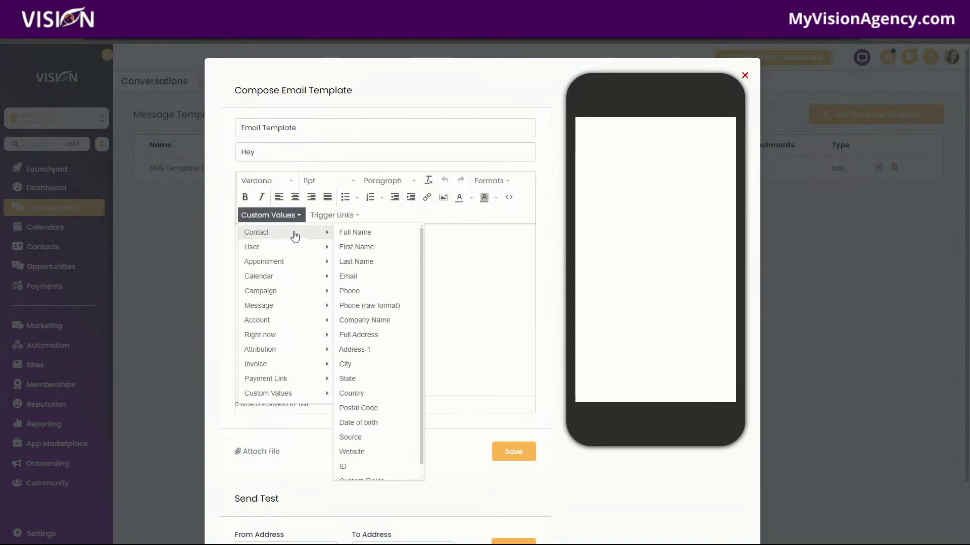
{"action": "left_click", "coordinate": [356, 247]}
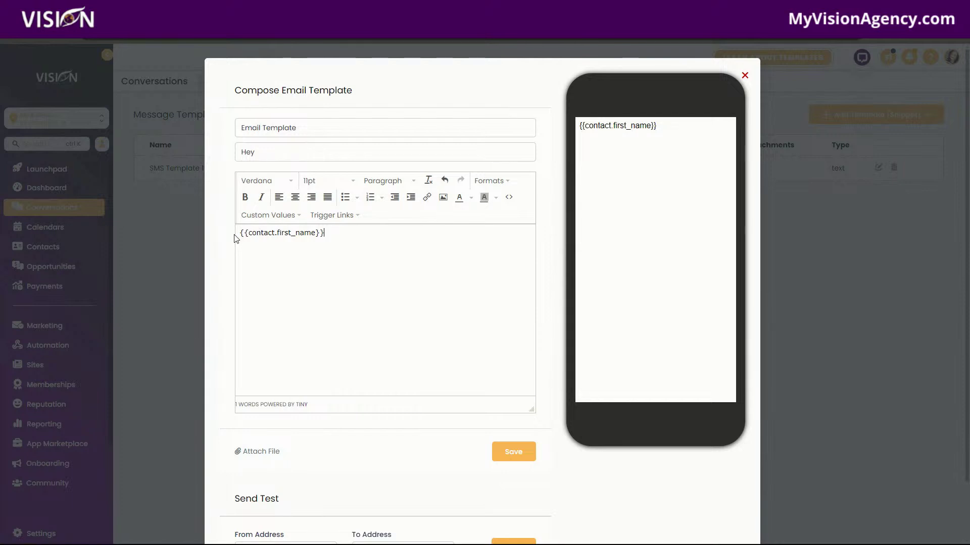
{"action": "left_click_drag", "start_coordinate": [240, 232], "coordinate": [405, 242]}
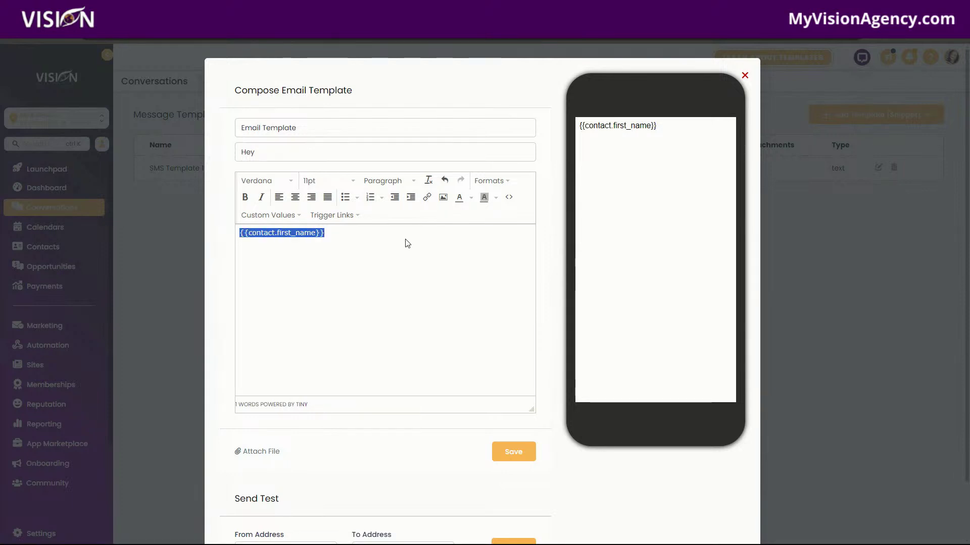
{"action": "key", "text": "ctrl+x"}
{"action": "left_click", "coordinate": [335, 154]}
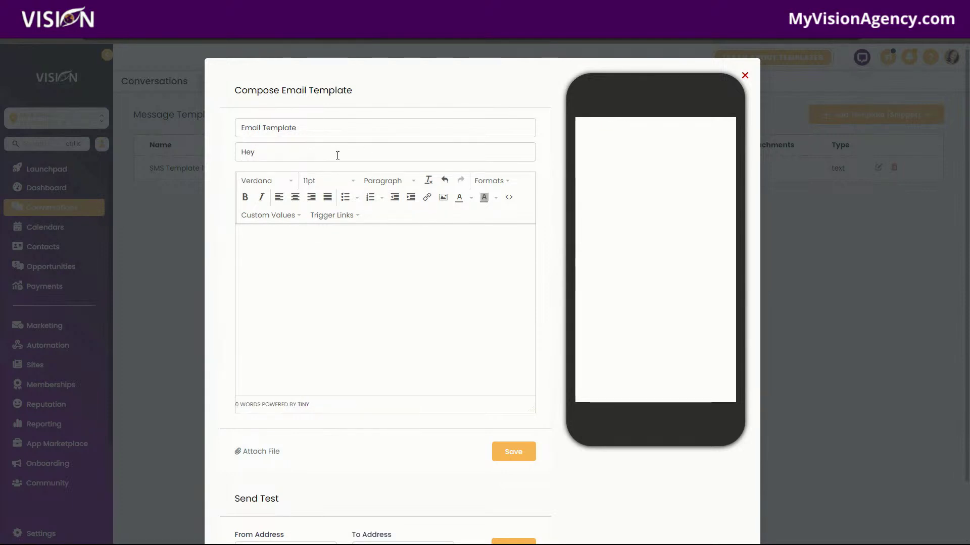
{"action": "key", "text": "ctrl+v"}
Step: Write the body line 'I just wanted to follow up with you.' and start a new line
{"action": "left_click", "coordinate": [268, 251]}
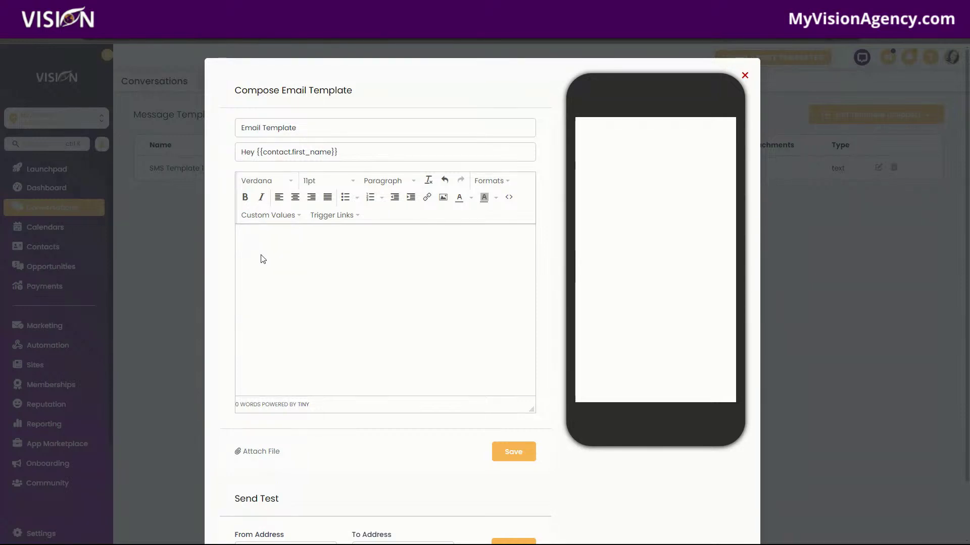
{"action": "type", "text": "I just wa"}
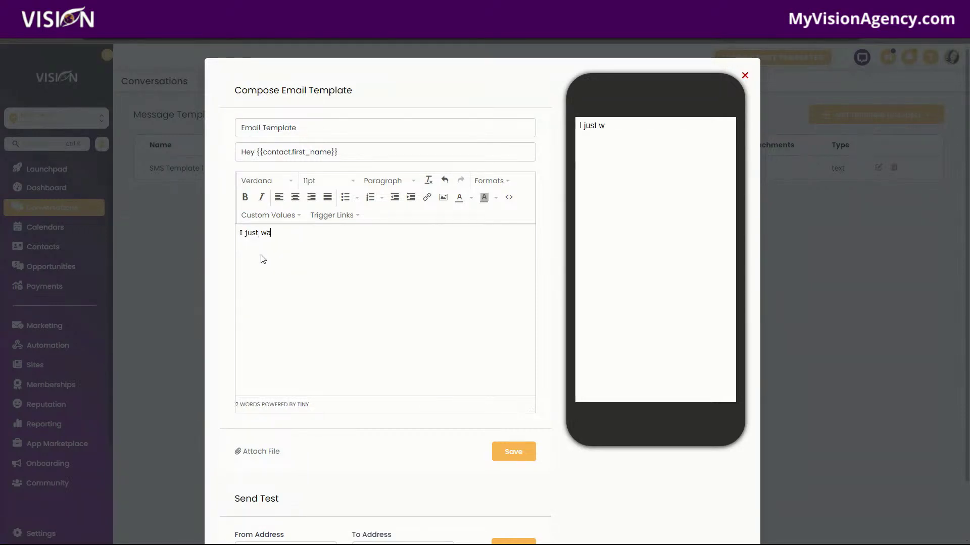
{"action": "type", "text": "nted to follo wup"}
{"action": "key", "text": "BackSpace"}
{"action": "key", "text": "BackSpace"}
{"action": "key", "text": "BackSpace"}
{"action": "key", "text": "BackSpace"}
{"action": "key", "text": "BackSpace"}
{"action": "type", "text": "wanted t"}
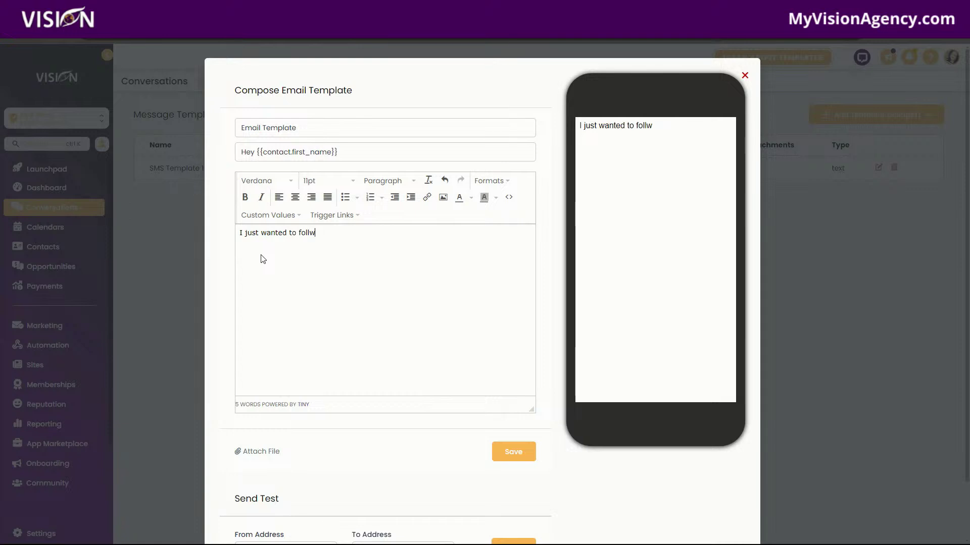
{"action": "type", "text": "o follow up with you."}
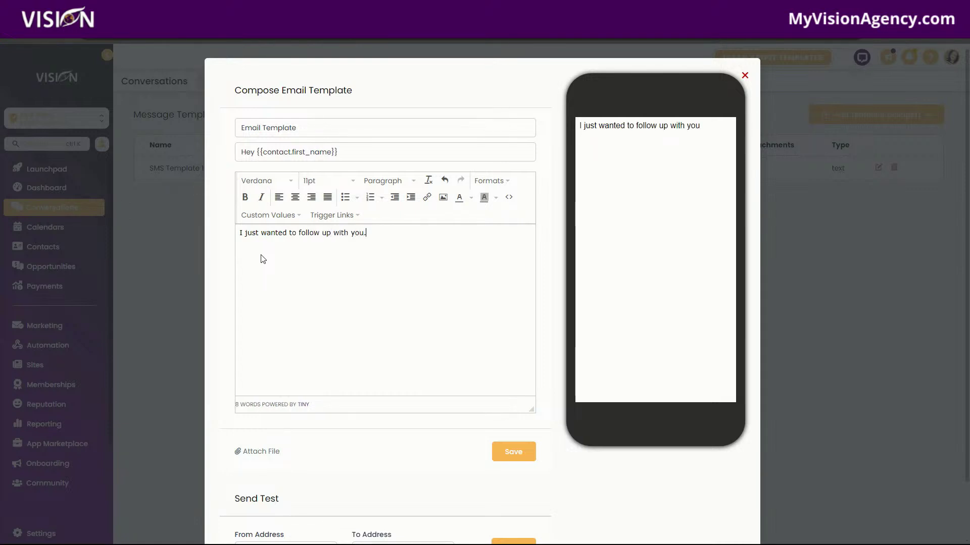
{"action": "key", "text": "Return"}
{"action": "left_click", "coordinate": [279, 215]}
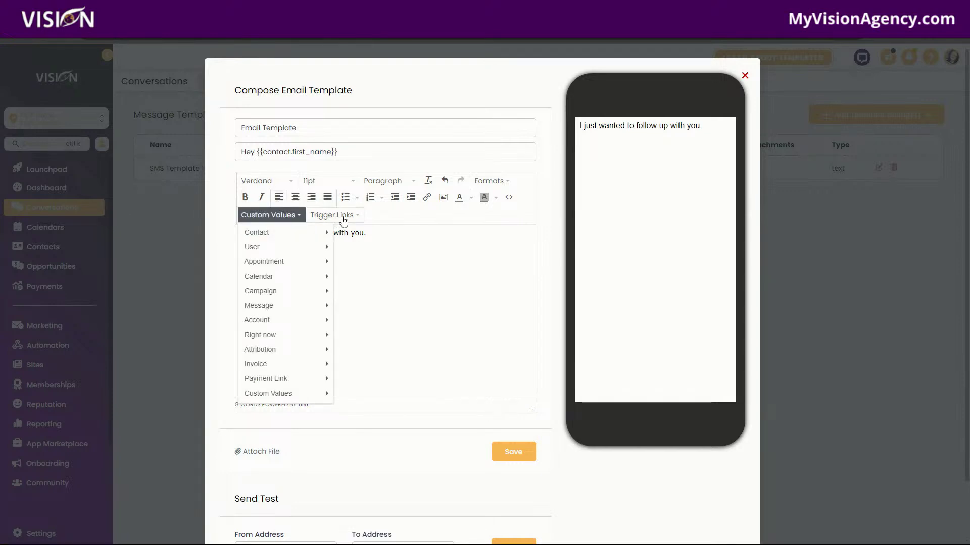
Step: Insert the Zoom Link trigger link at the end of the email body
{"action": "left_click", "coordinate": [336, 217]}
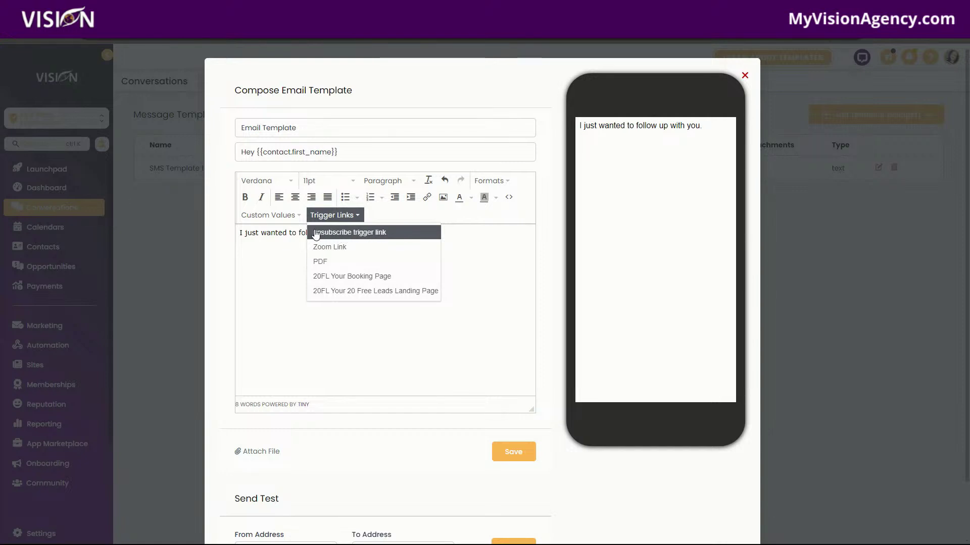
{"action": "left_click", "coordinate": [265, 241]}
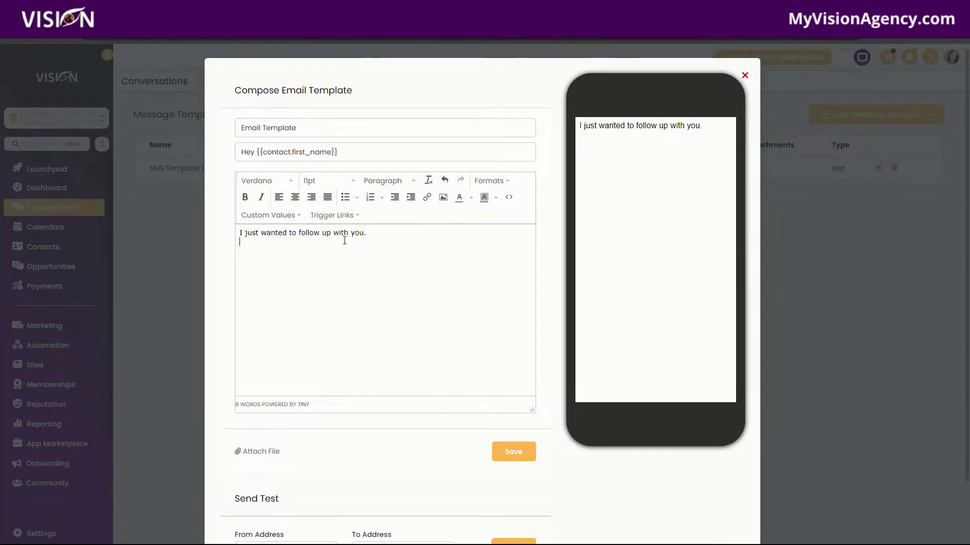
{"action": "left_click", "coordinate": [340, 215]}
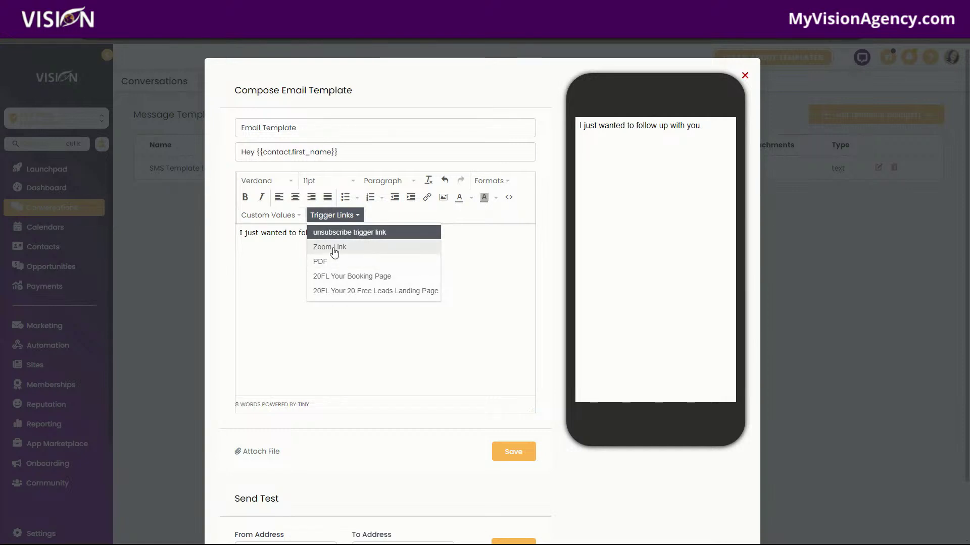
{"action": "left_click", "coordinate": [334, 249]}
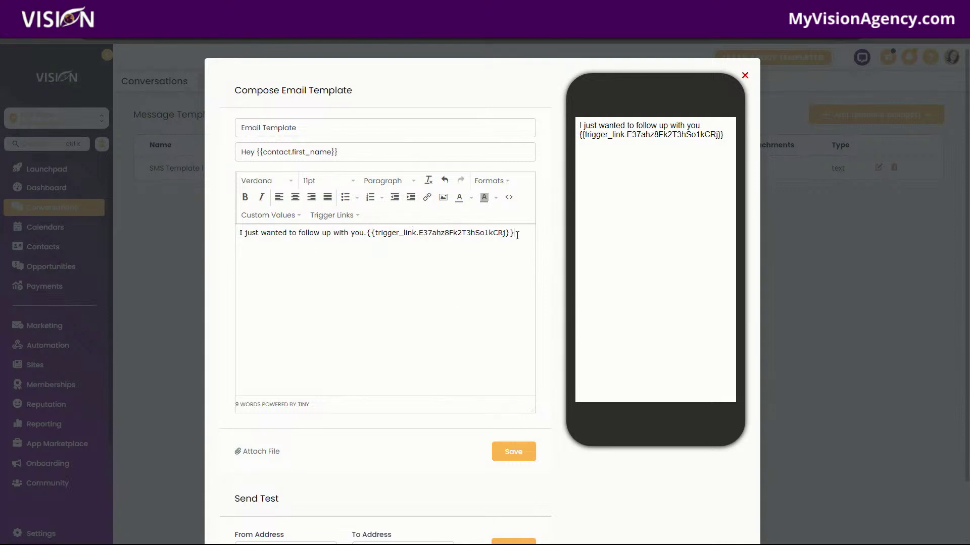
{"action": "left_click_drag", "start_coordinate": [514, 233], "coordinate": [444, 232]}
{"action": "left_click", "coordinate": [365, 242]}
{"action": "left_click", "coordinate": [367, 234]}
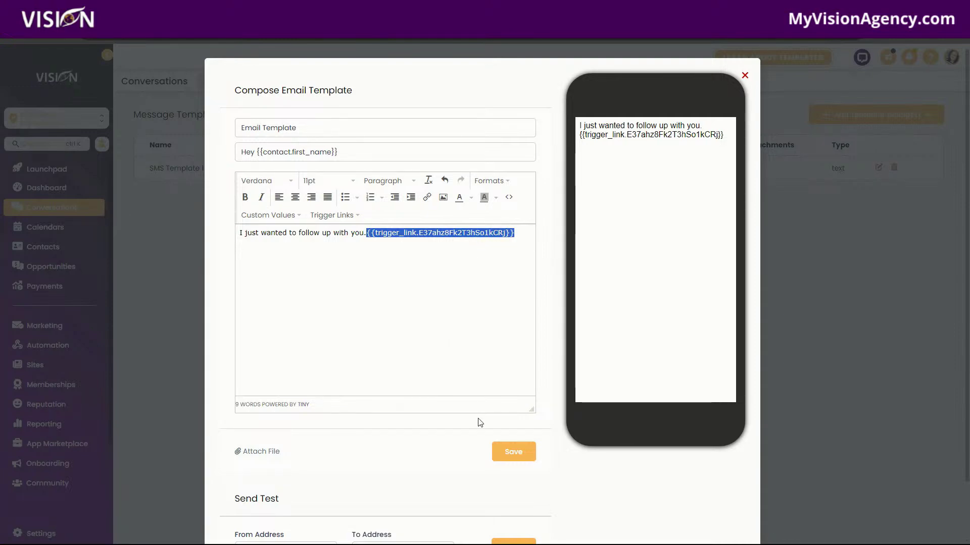
Step: Save the email template and open the Test contact's conversation
{"action": "left_click", "coordinate": [522, 454]}
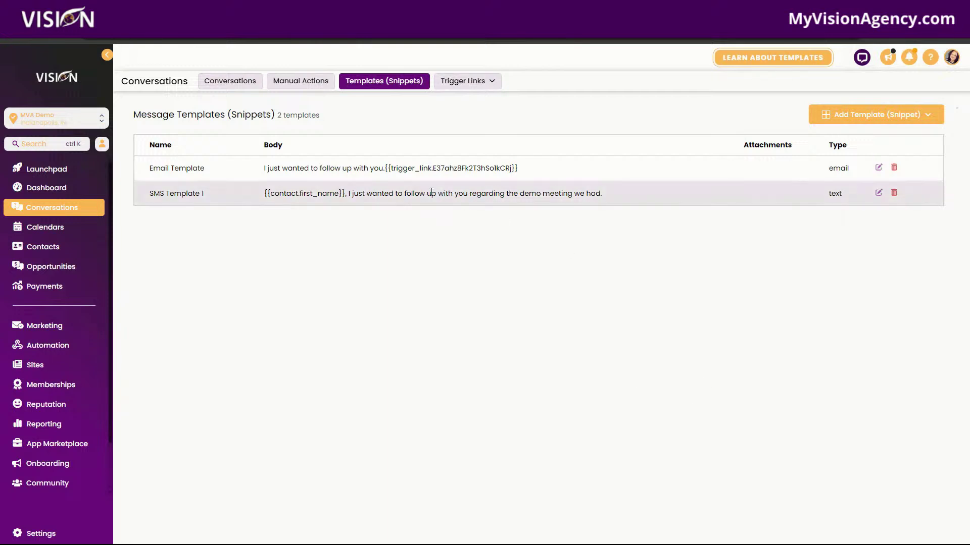
{"action": "left_click", "coordinate": [219, 87]}
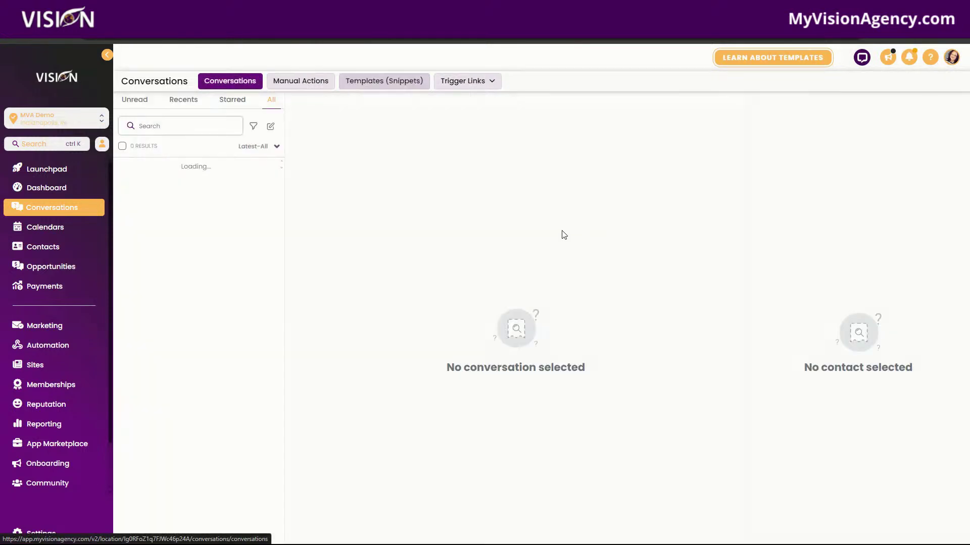
{"action": "left_click", "coordinate": [195, 191]}
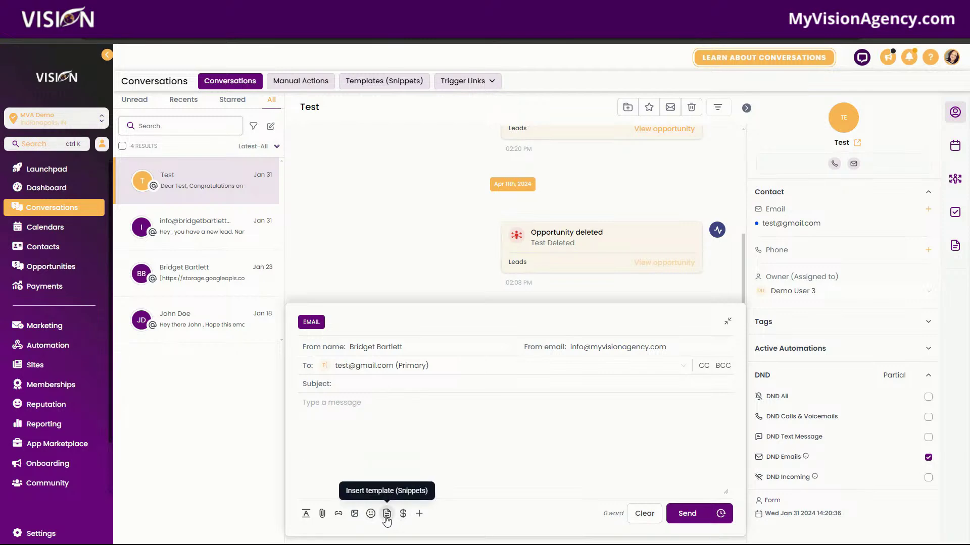
Step: Browse the saved templates without inserting one, then open the Test contact's details
{"action": "left_click", "coordinate": [386, 516]}
{"action": "left_click", "coordinate": [421, 131]}
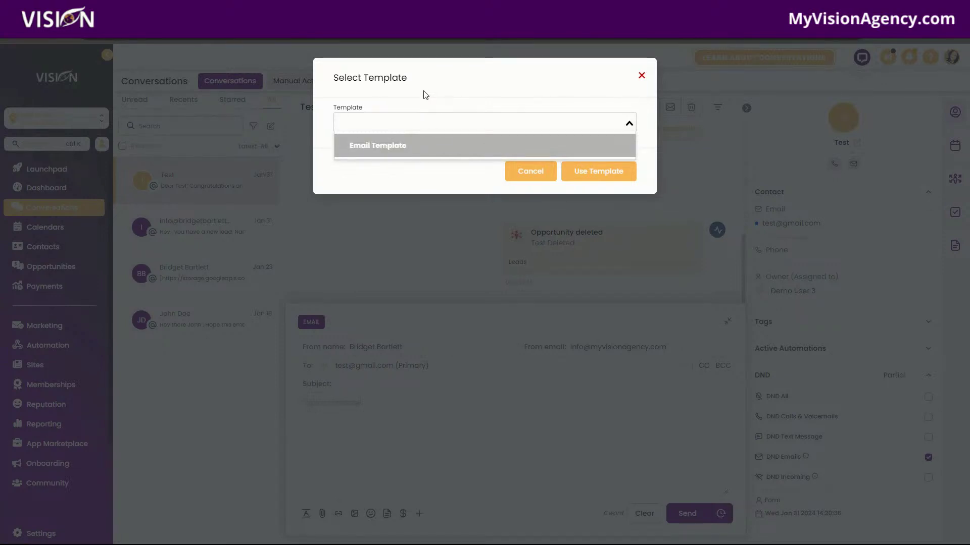
{"action": "left_click", "coordinate": [640, 77]}
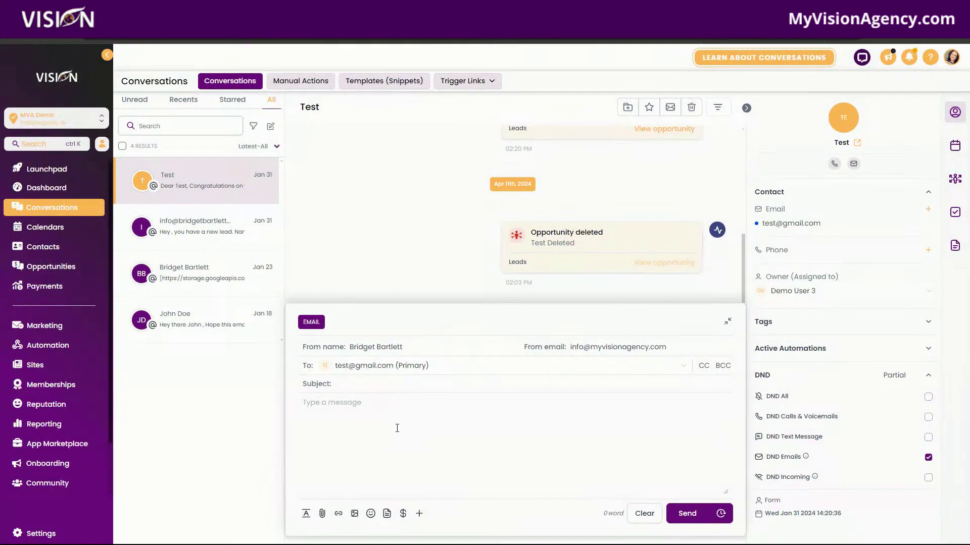
{"action": "left_click", "coordinate": [841, 126]}
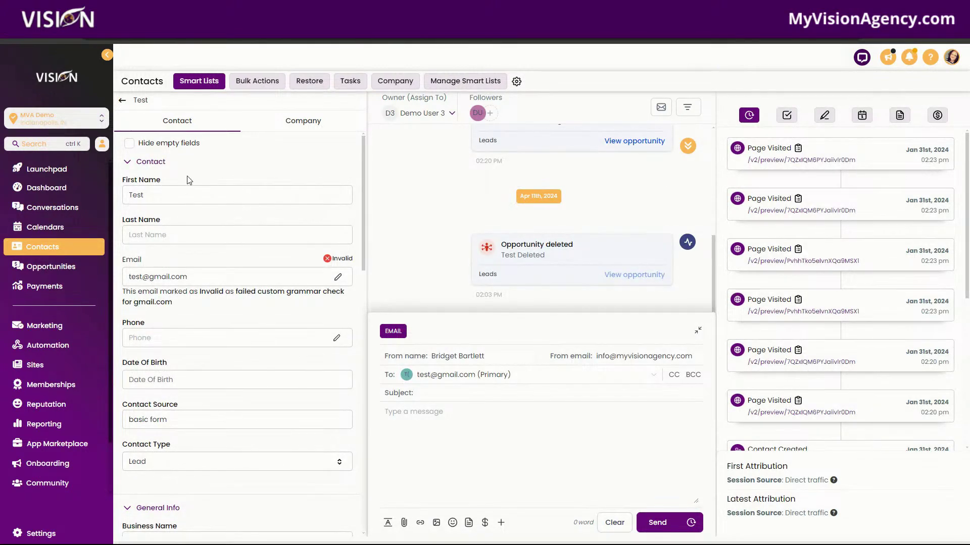
Step: Search the contacts list for 'test' and open the first Test contact
{"action": "left_click", "coordinate": [120, 102]}
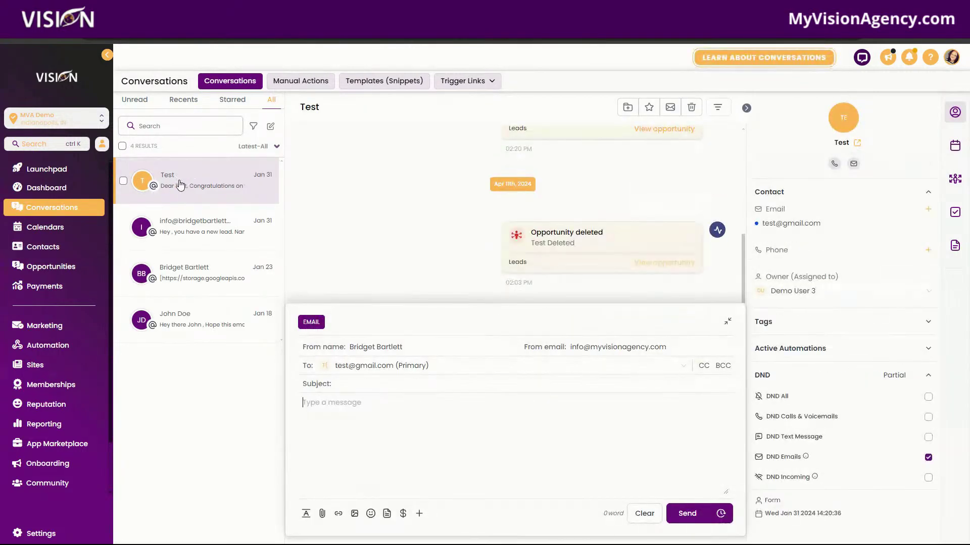
{"action": "left_click", "coordinate": [40, 247]}
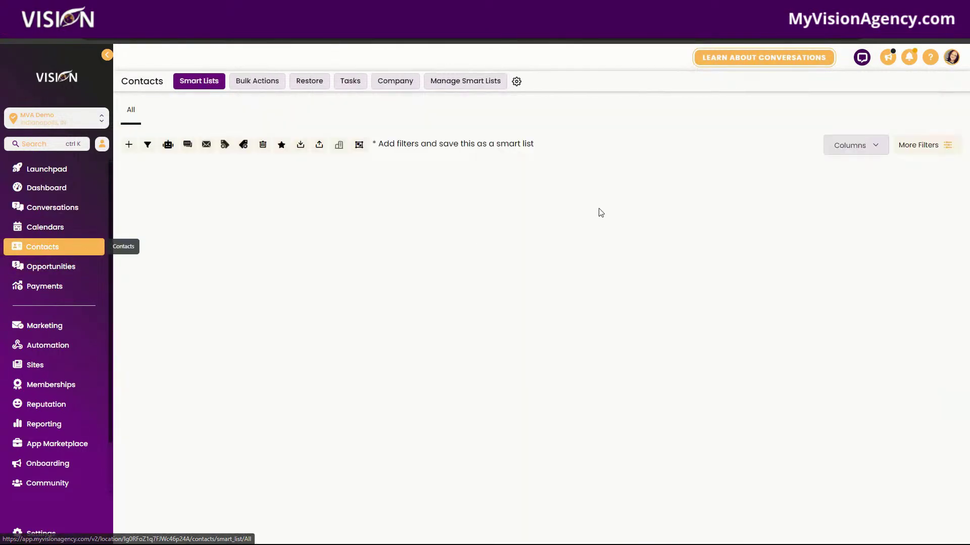
{"action": "left_click", "coordinate": [828, 145]}
{"action": "type", "text": "test"}
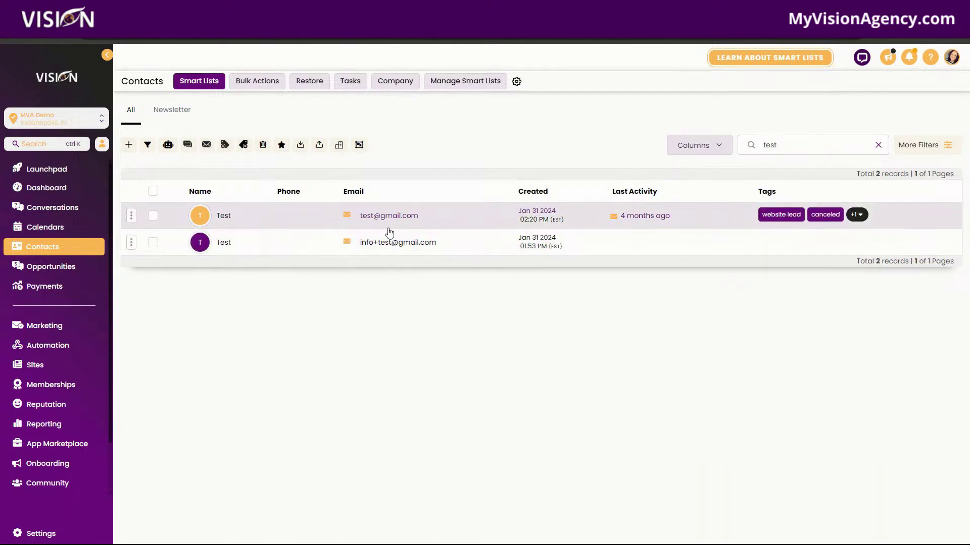
{"action": "left_click", "coordinate": [225, 216]}
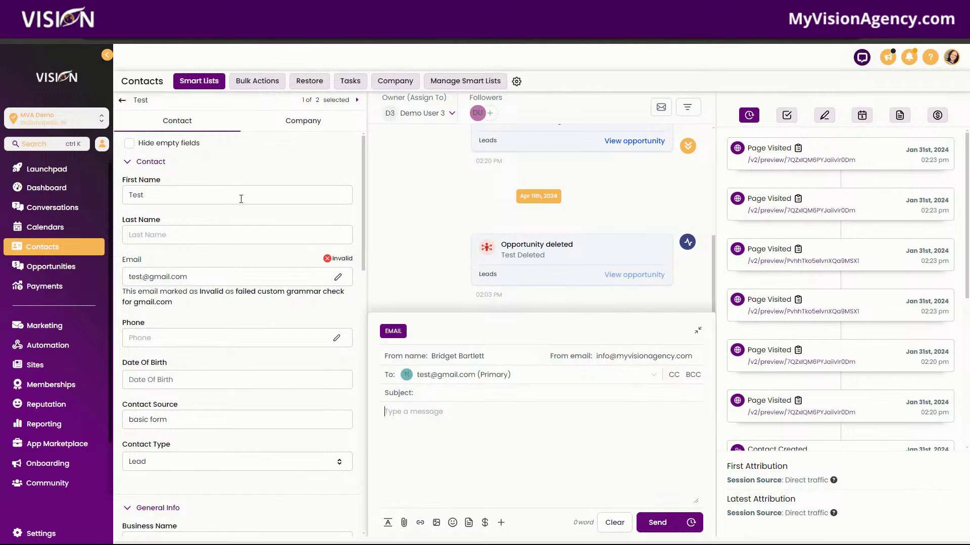
Step: Expand the contact's Automation and Opportunities sections and view the available offers
{"action": "scroll", "coordinate": [245, 310], "scroll_direction": "down", "scroll_amount": 5}
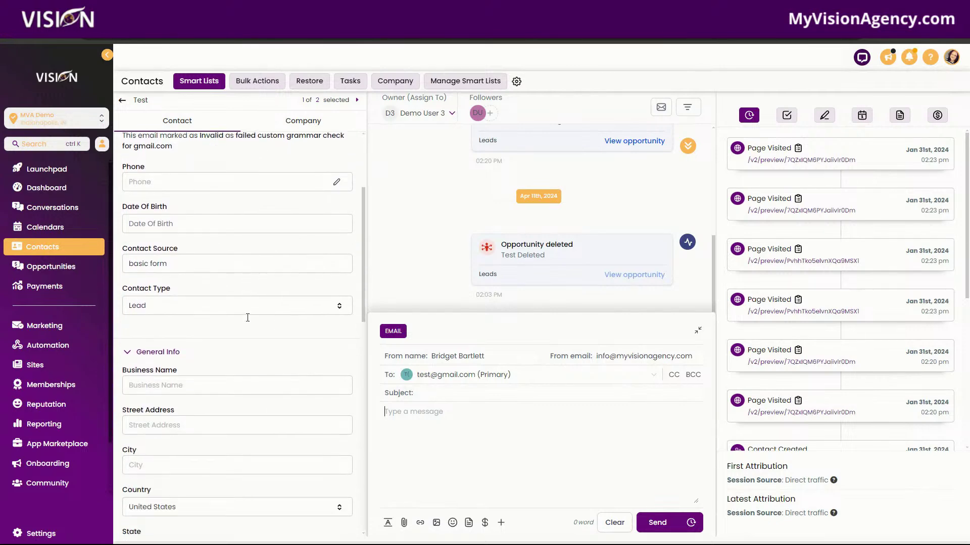
{"action": "scroll", "coordinate": [245, 309], "scroll_direction": "up", "scroll_amount": 5}
{"action": "scroll", "coordinate": [261, 241], "scroll_direction": "down", "scroll_amount": 8}
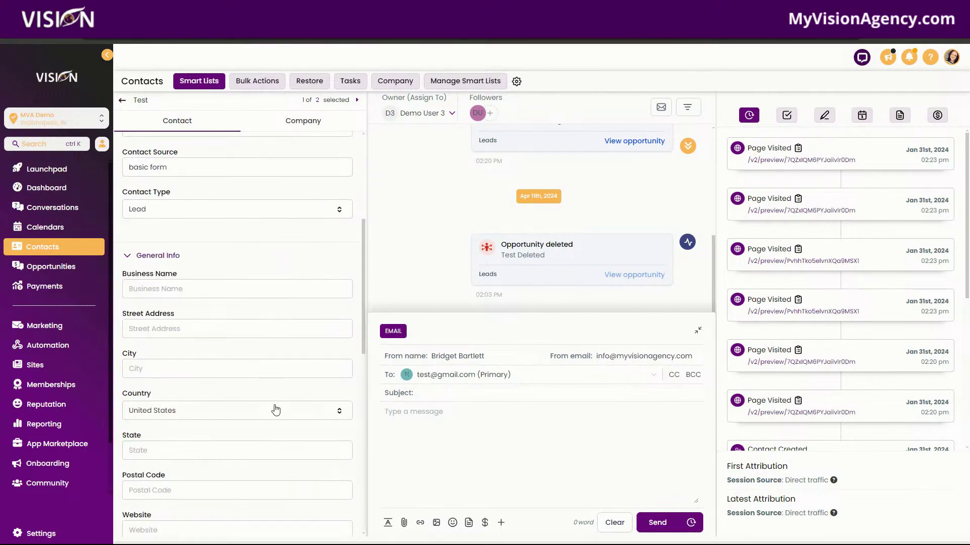
{"action": "scroll", "coordinate": [244, 382], "scroll_direction": "down", "scroll_amount": 3}
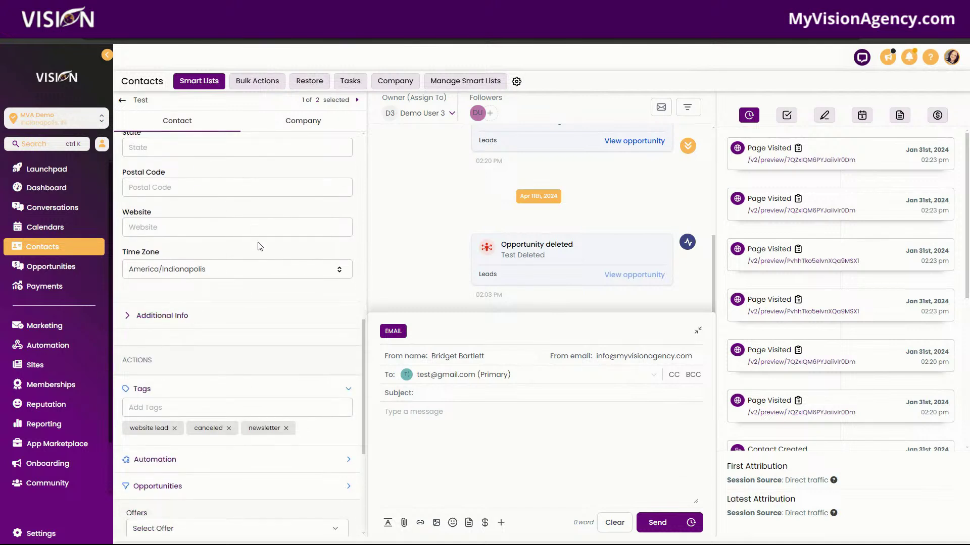
{"action": "scroll", "coordinate": [298, 354], "scroll_direction": "down", "scroll_amount": 3}
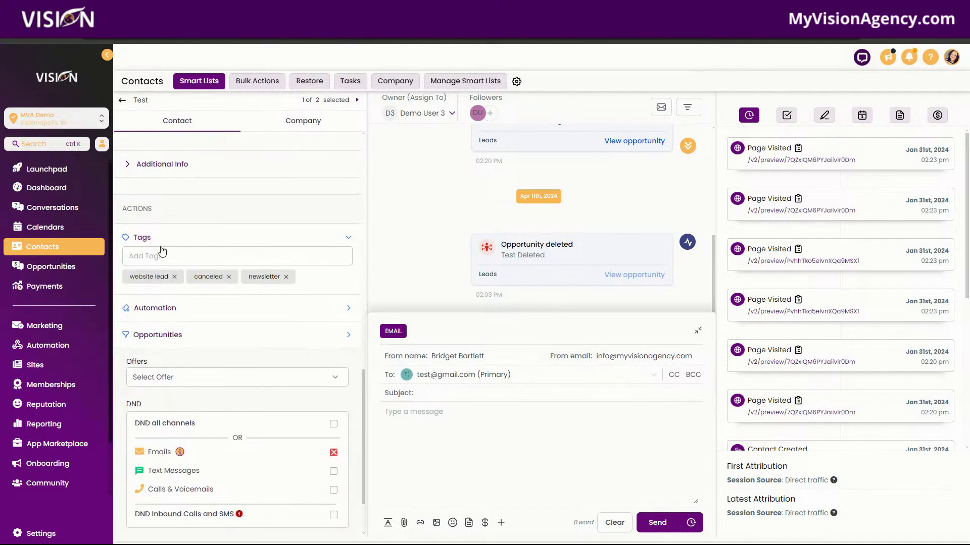
{"action": "left_click", "coordinate": [155, 317]}
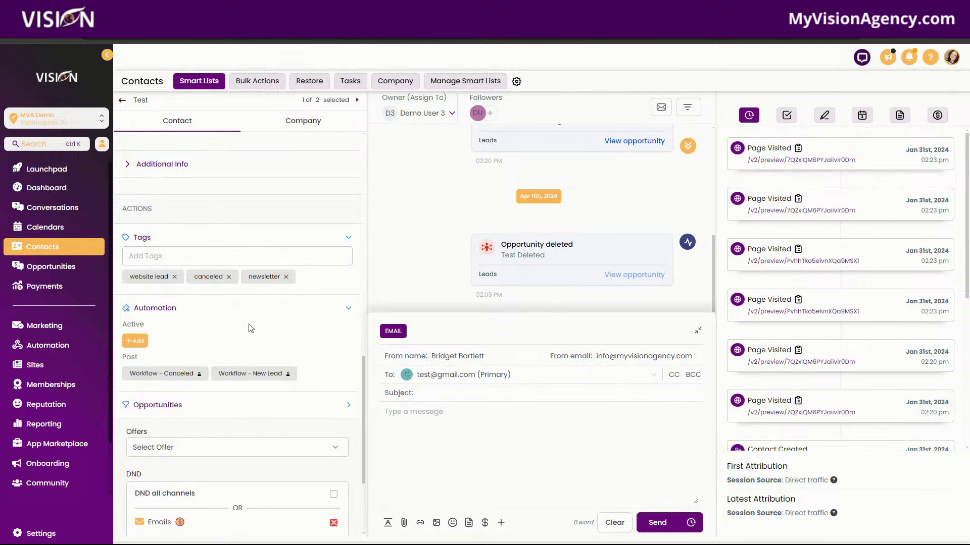
{"action": "scroll", "coordinate": [156, 310], "scroll_direction": "down", "scroll_amount": 2}
{"action": "left_click", "coordinate": [156, 309]}
{"action": "scroll", "coordinate": [227, 331], "scroll_direction": "down", "scroll_amount": 1}
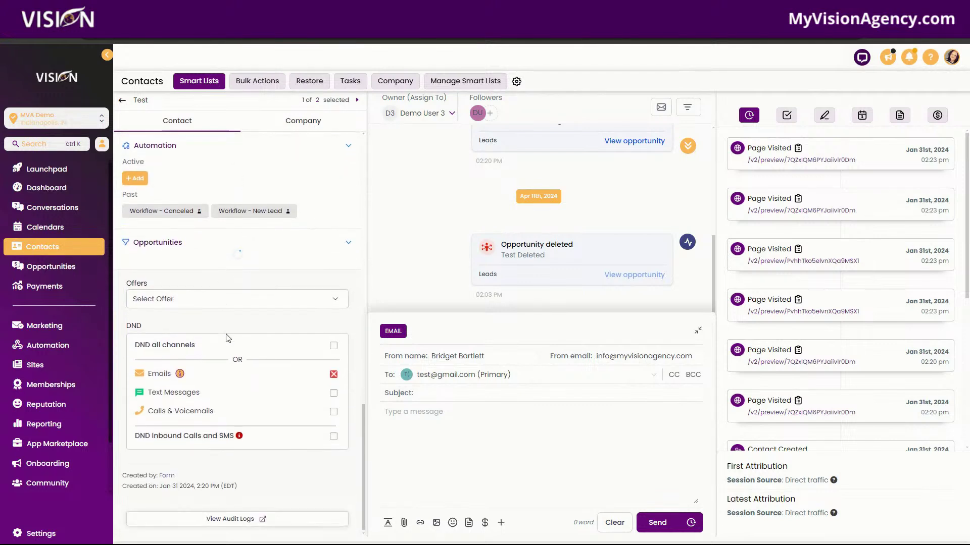
{"action": "left_click", "coordinate": [181, 306]}
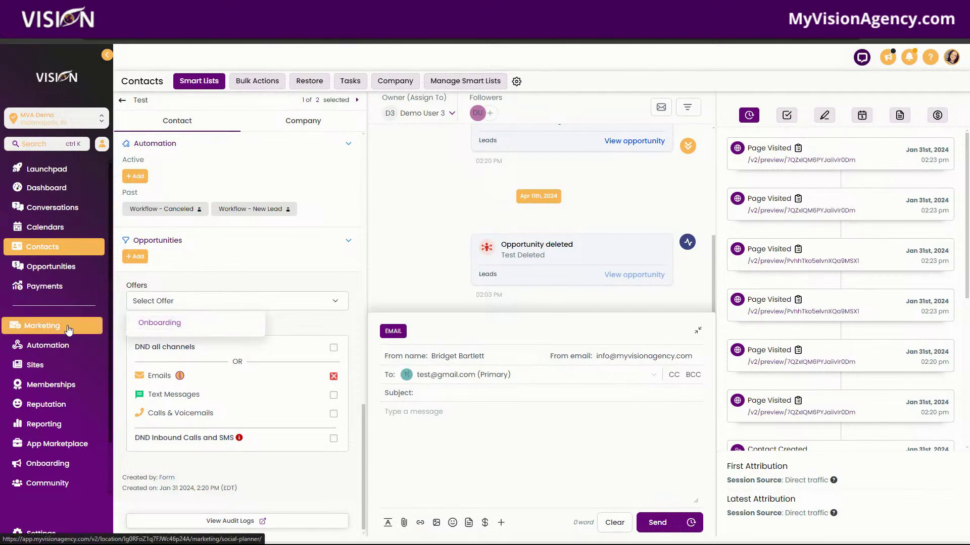
Step: Dismiss the offers list and go through Marketing to the Memberships courses dashboard
{"action": "left_click", "coordinate": [163, 334]}
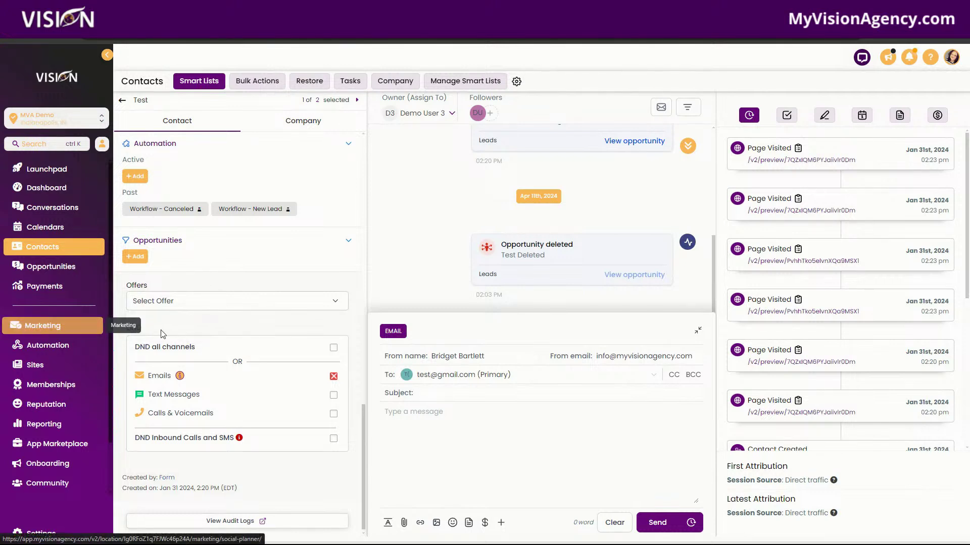
{"action": "left_click", "coordinate": [54, 326]}
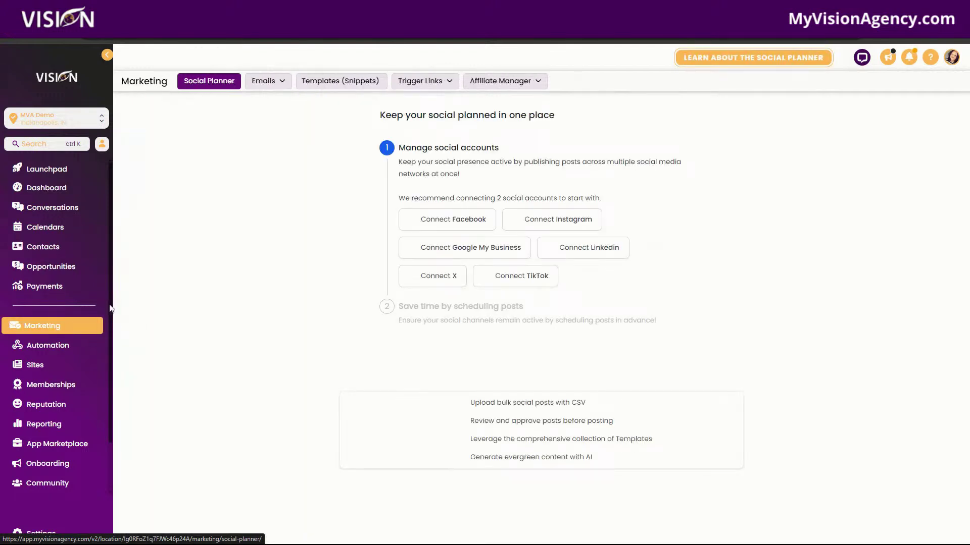
{"action": "left_click", "coordinate": [40, 385]}
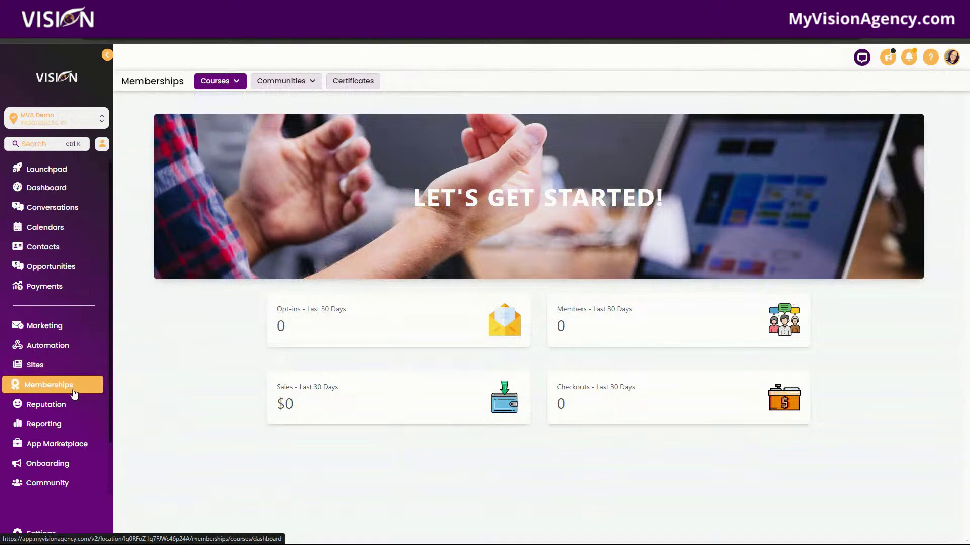
Step: View the course Products, then the Offers list, and open the Onboarding offer
{"action": "mouse_move", "coordinate": [225, 81]}
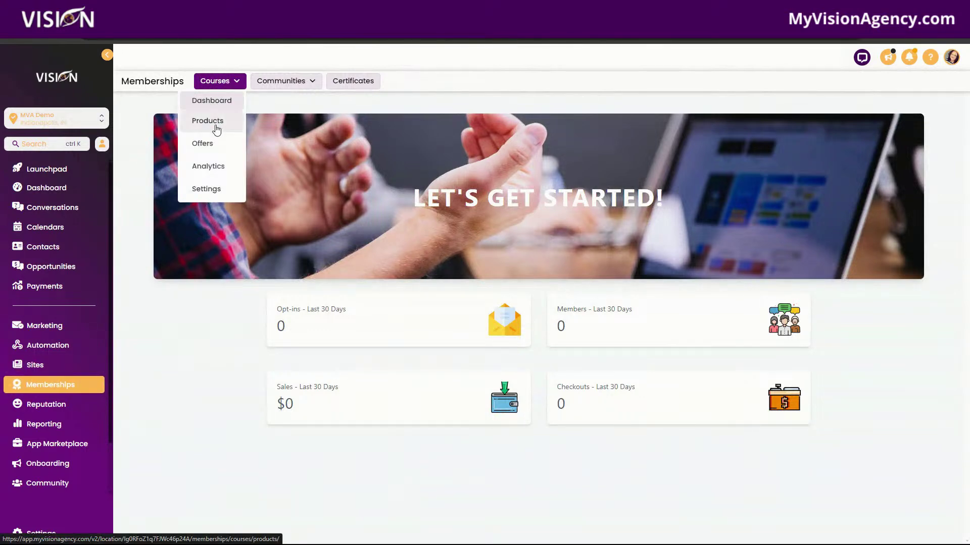
{"action": "left_click", "coordinate": [214, 125]}
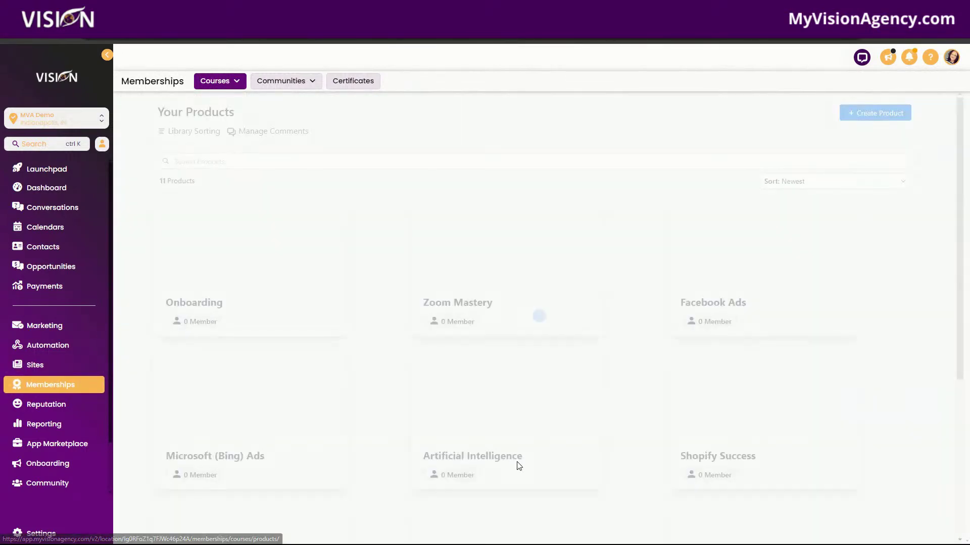
{"action": "mouse_move", "coordinate": [217, 81]}
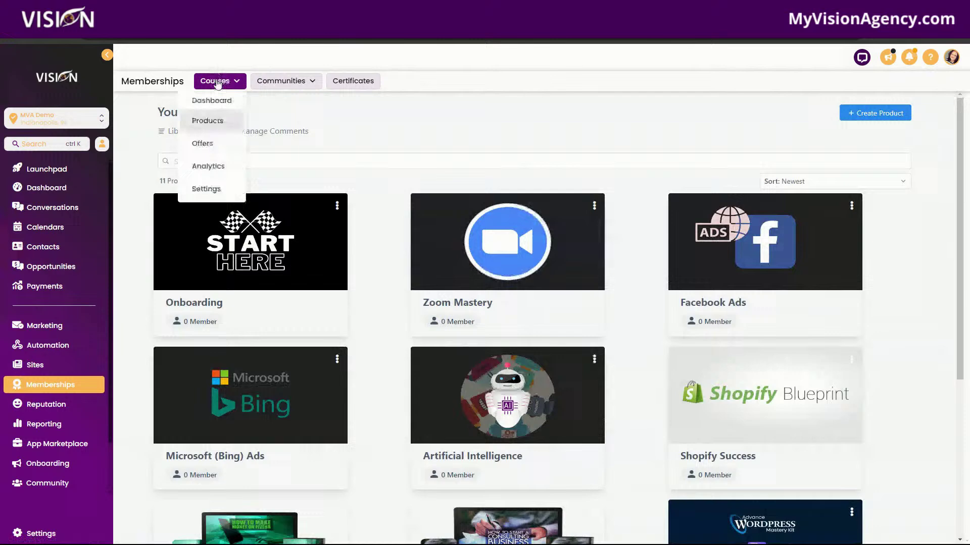
{"action": "left_click", "coordinate": [211, 144]}
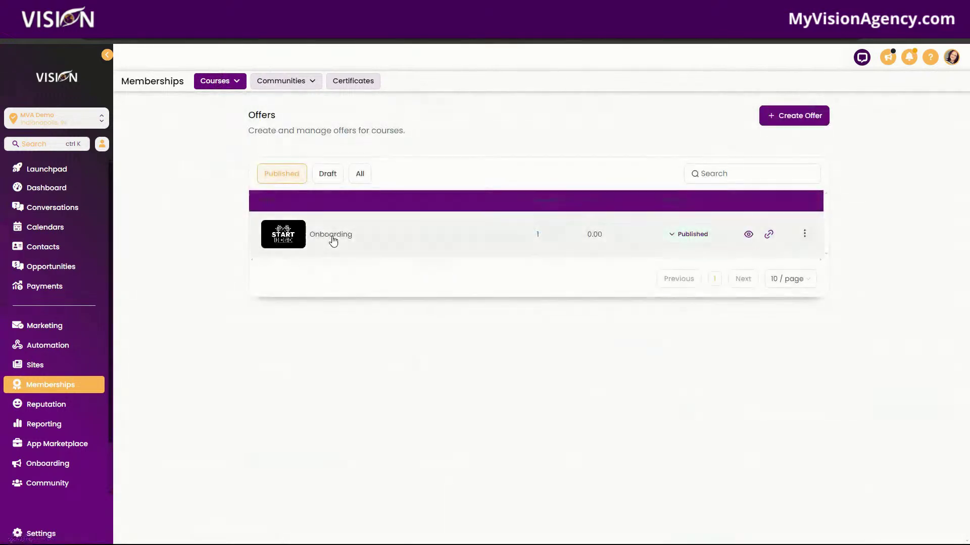
{"action": "left_click", "coordinate": [393, 252]}
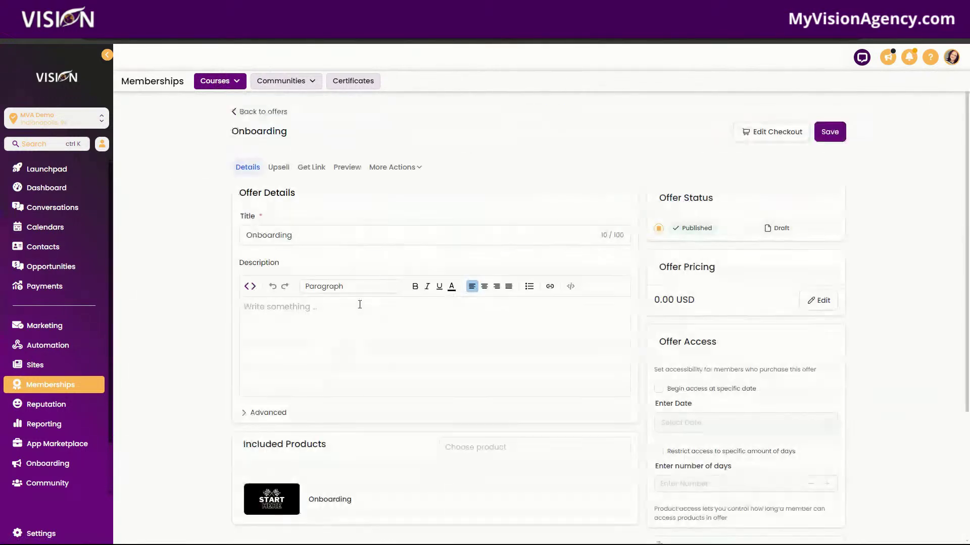
{"action": "scroll", "coordinate": [303, 366], "scroll_direction": "down", "scroll_amount": 1}
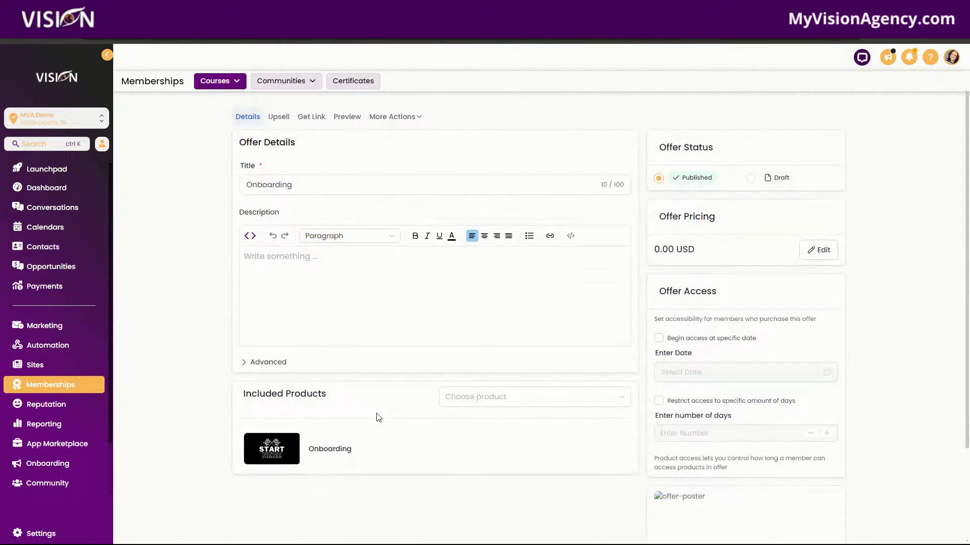
{"action": "mouse_move", "coordinate": [347, 453]}
Step: Assign the Onboarding offer to the first contact in the contacts list
{"action": "left_click", "coordinate": [49, 250]}
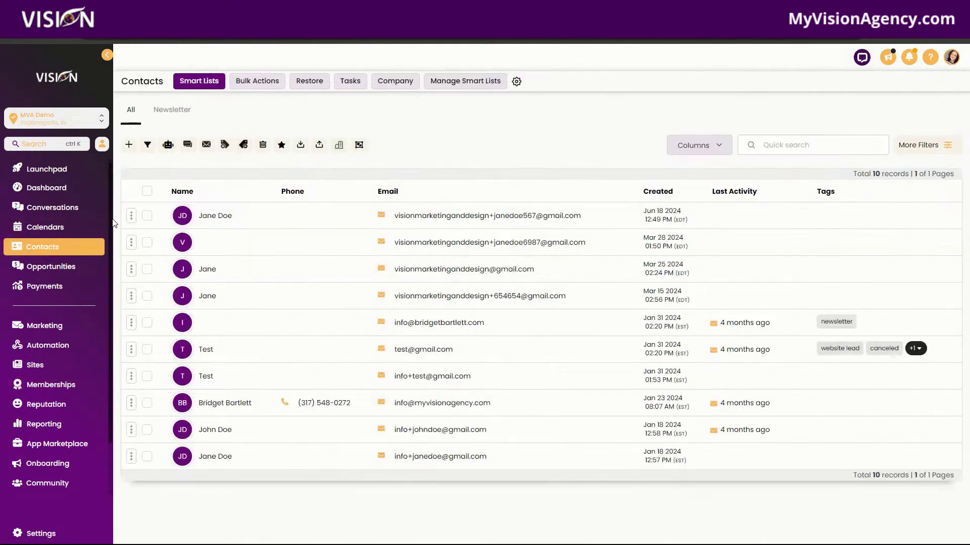
{"action": "left_click", "coordinate": [215, 222]}
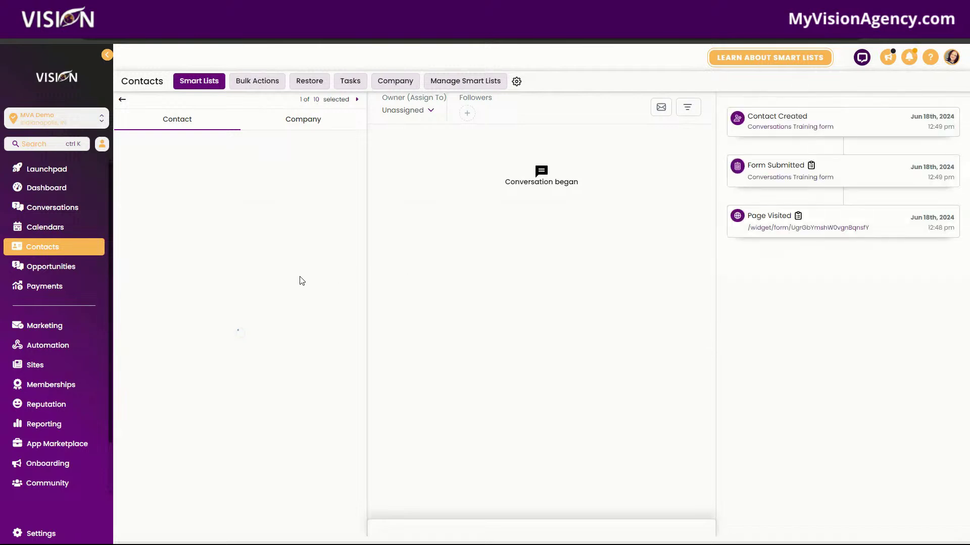
{"action": "scroll", "coordinate": [238, 331], "scroll_direction": "down", "scroll_amount": 10}
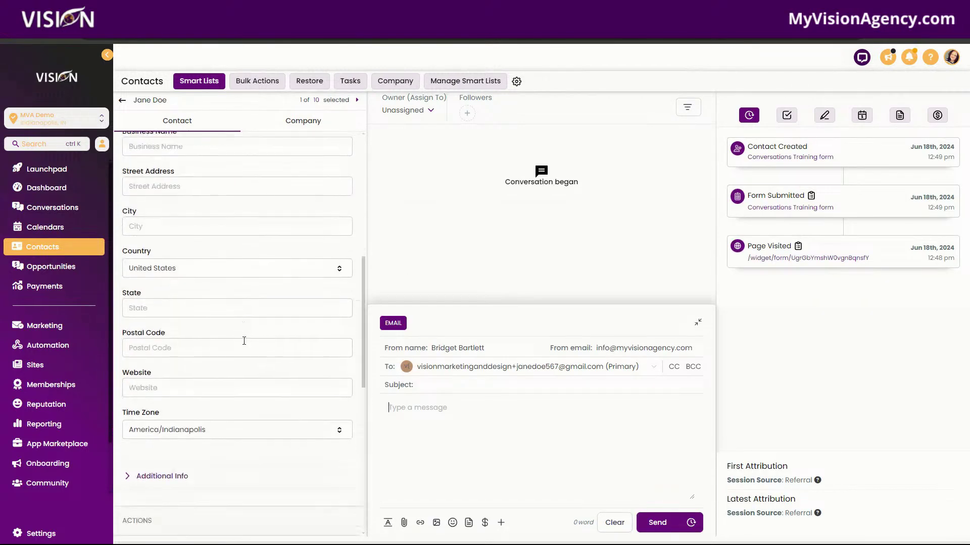
{"action": "scroll", "coordinate": [245, 405], "scroll_direction": "down", "scroll_amount": 3}
{"action": "left_click", "coordinate": [154, 307]}
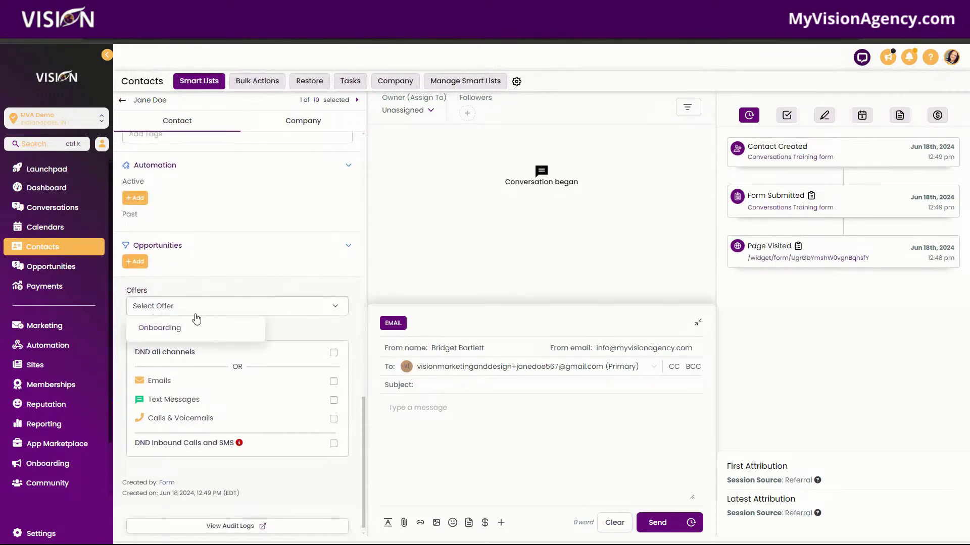
{"action": "left_click", "coordinate": [172, 329]}
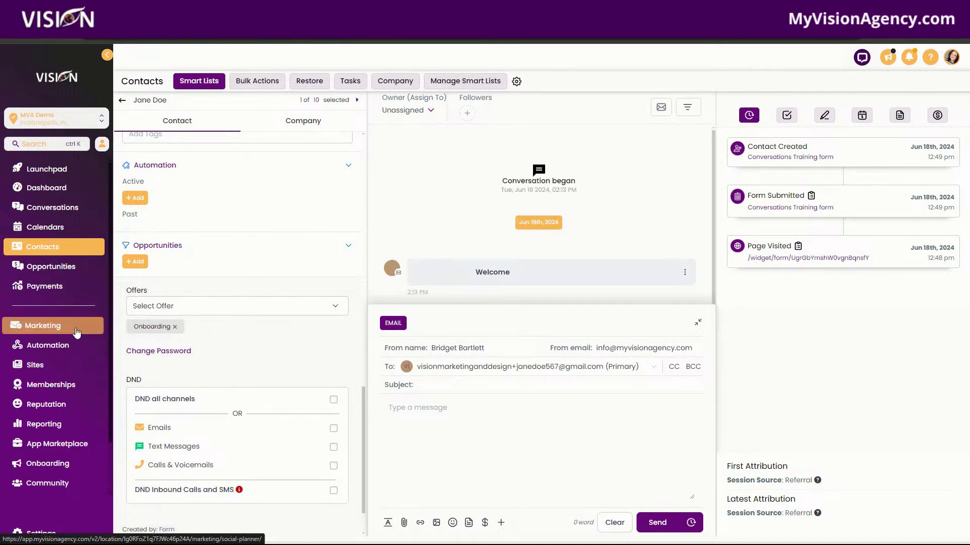
Step: Read the Welcome login email in the conversation, then go to Marketing
{"action": "left_click", "coordinate": [505, 271]}
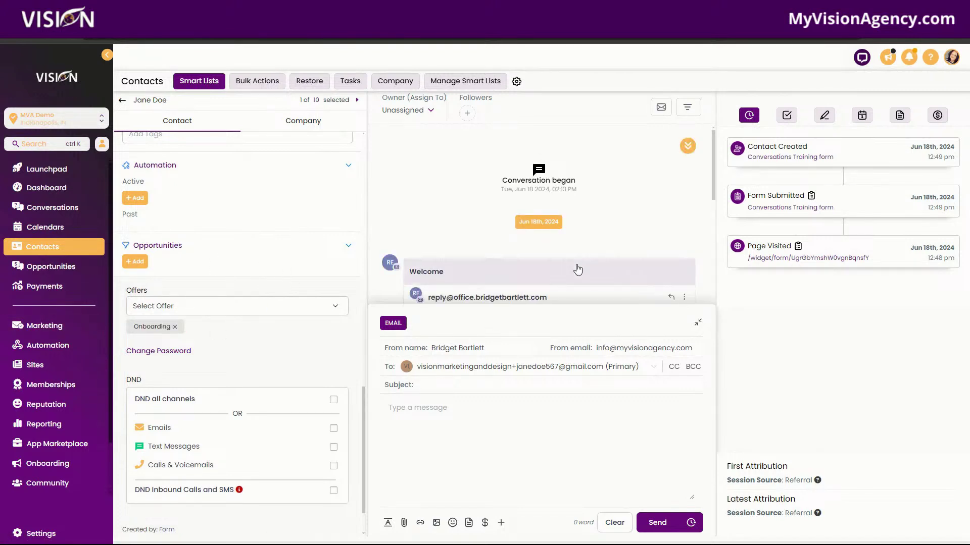
{"action": "scroll", "coordinate": [577, 269], "scroll_direction": "down", "scroll_amount": 5}
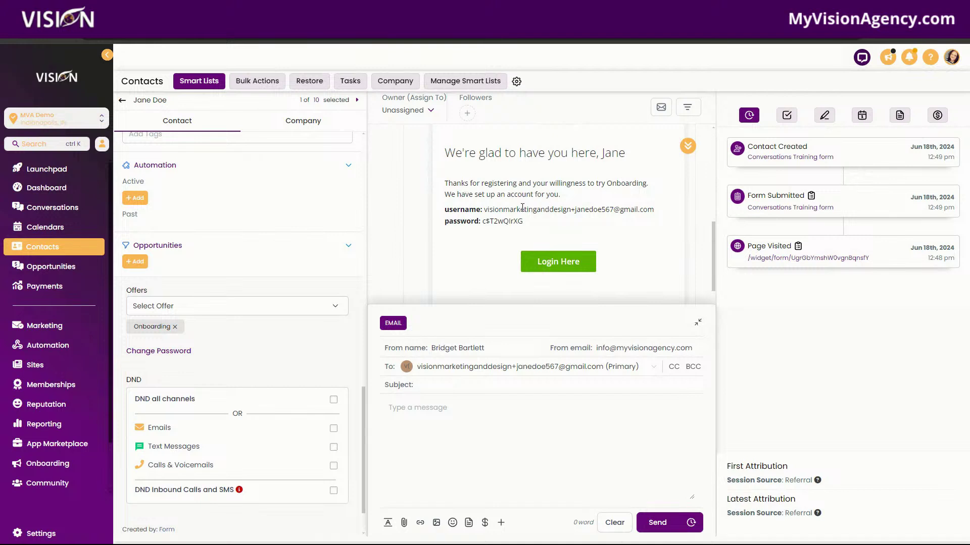
{"action": "left_click", "coordinate": [44, 326]}
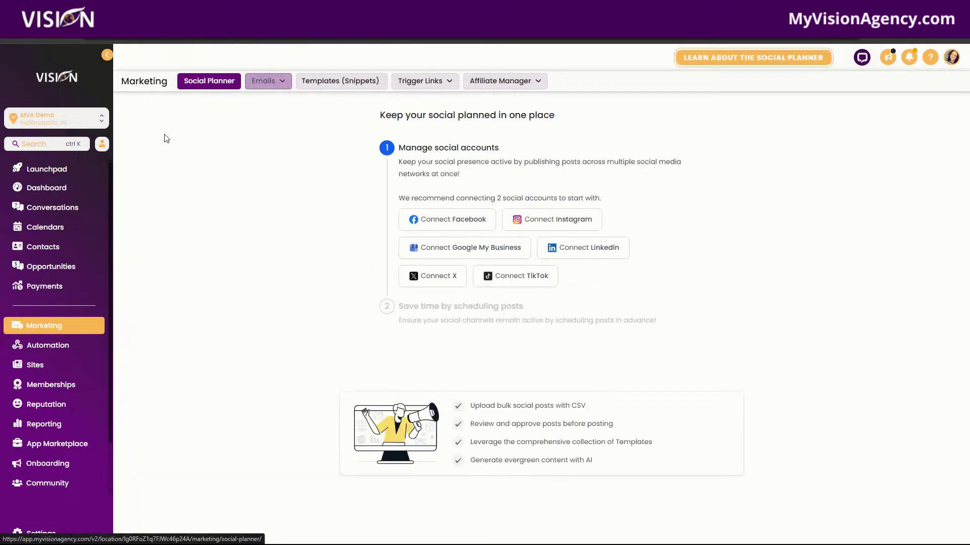
Step: Open the Memberships course settings and its domain setup page
{"action": "left_click", "coordinate": [48, 384]}
{"action": "left_click", "coordinate": [237, 82]}
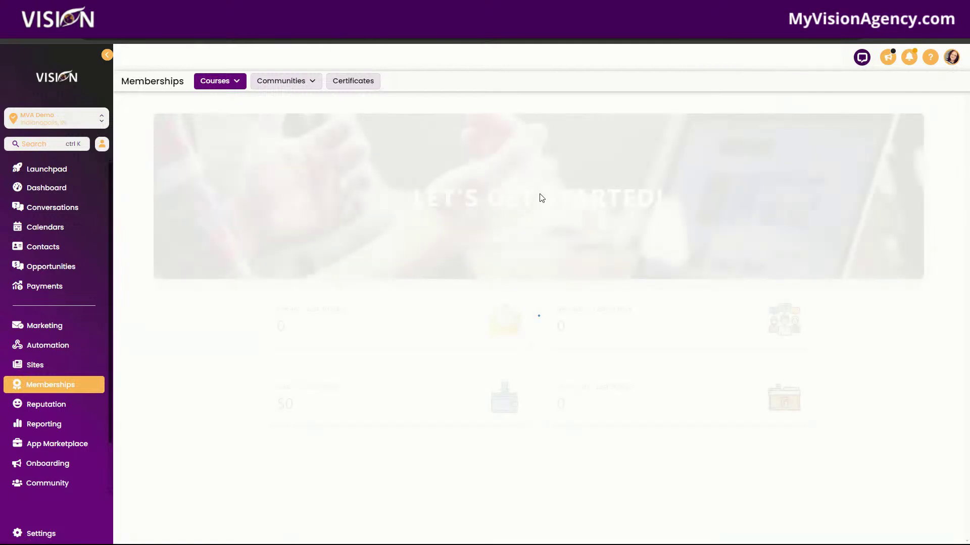
{"action": "mouse_move", "coordinate": [216, 127]}
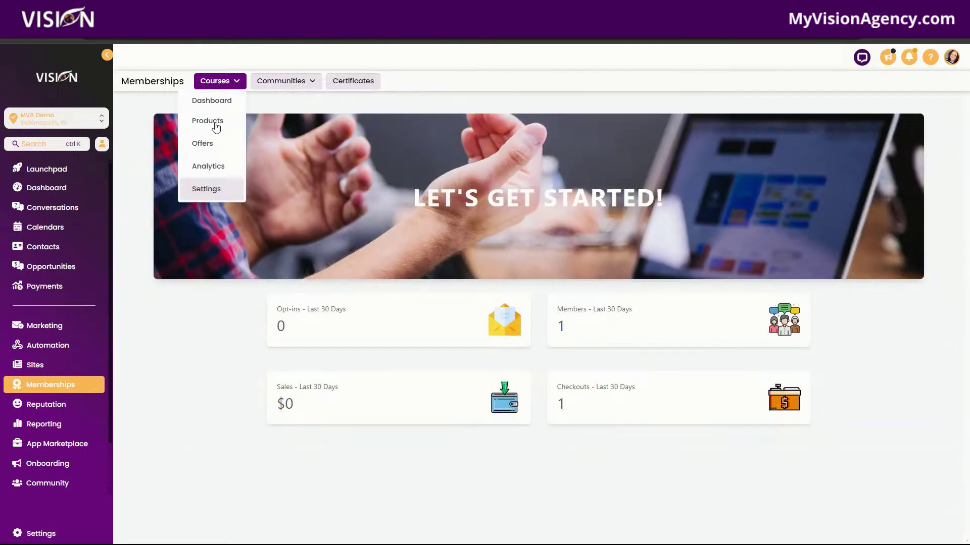
{"action": "left_click", "coordinate": [202, 189]}
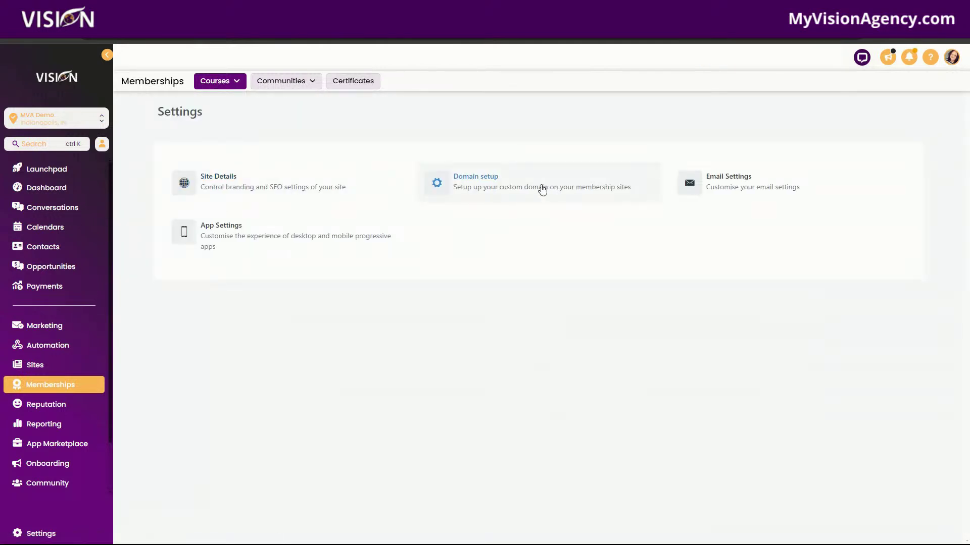
{"action": "left_click", "coordinate": [542, 190]}
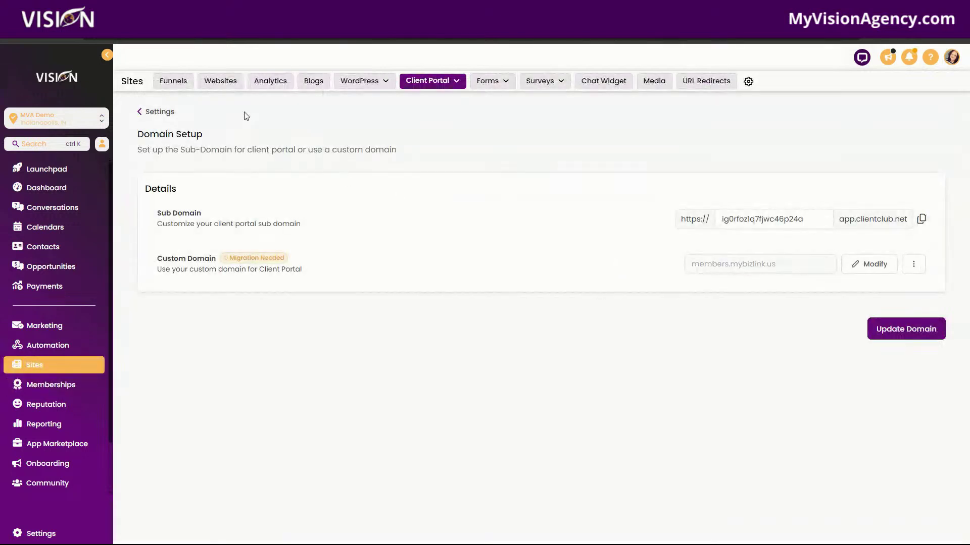
Step: Visit the Client Portal App Permissions, Branding and Domain Setup cards in turn
{"action": "left_click", "coordinate": [158, 111]}
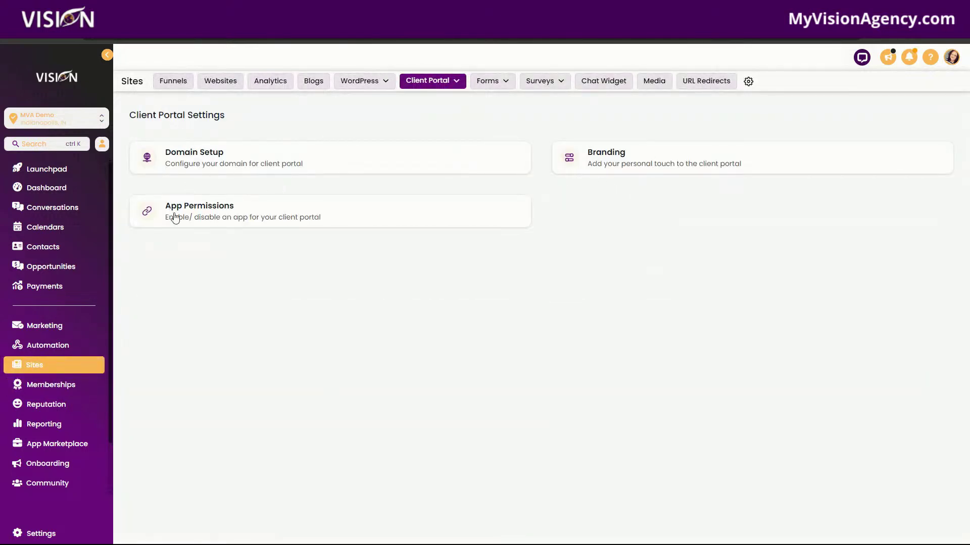
{"action": "left_click", "coordinate": [337, 210]}
{"action": "left_click", "coordinate": [168, 115]}
{"action": "left_click", "coordinate": [631, 164]}
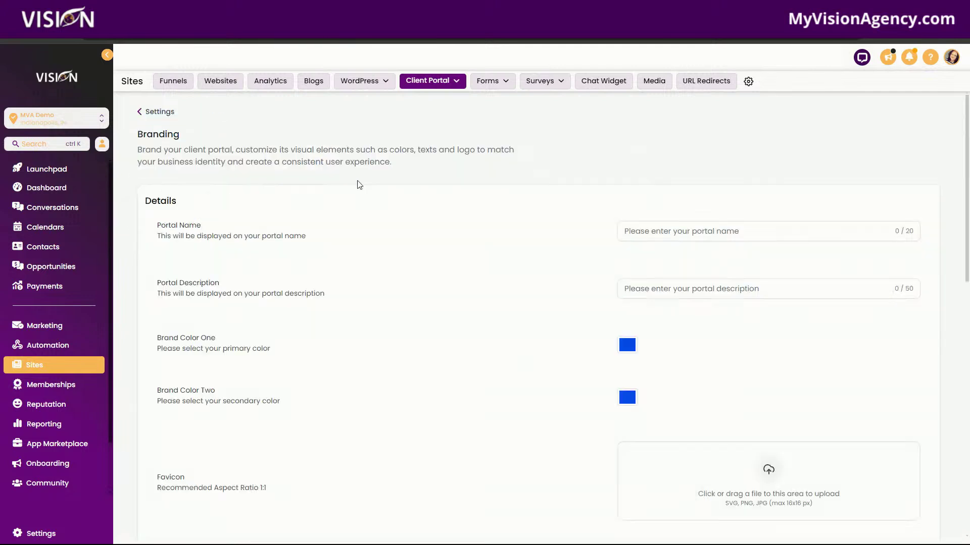
{"action": "left_click", "coordinate": [158, 113]}
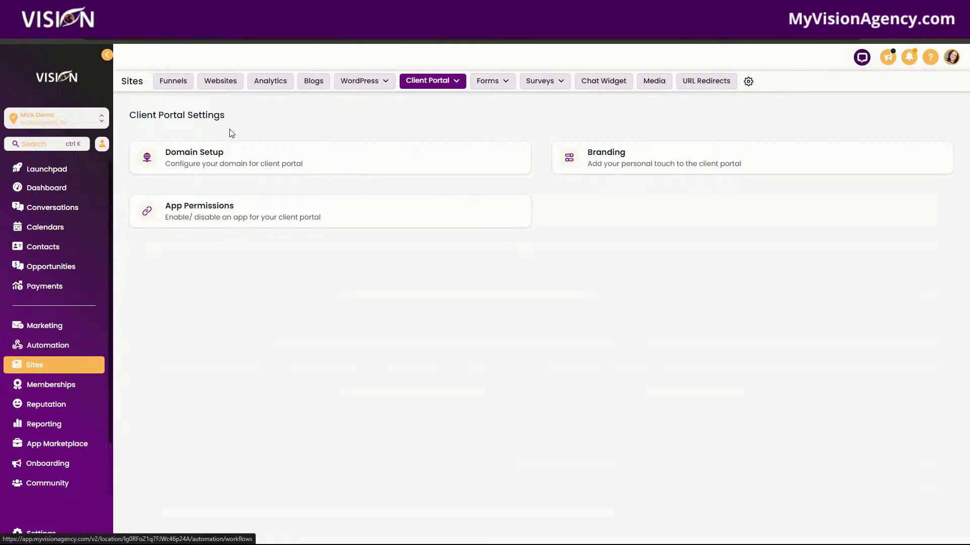
{"action": "left_click", "coordinate": [227, 156]}
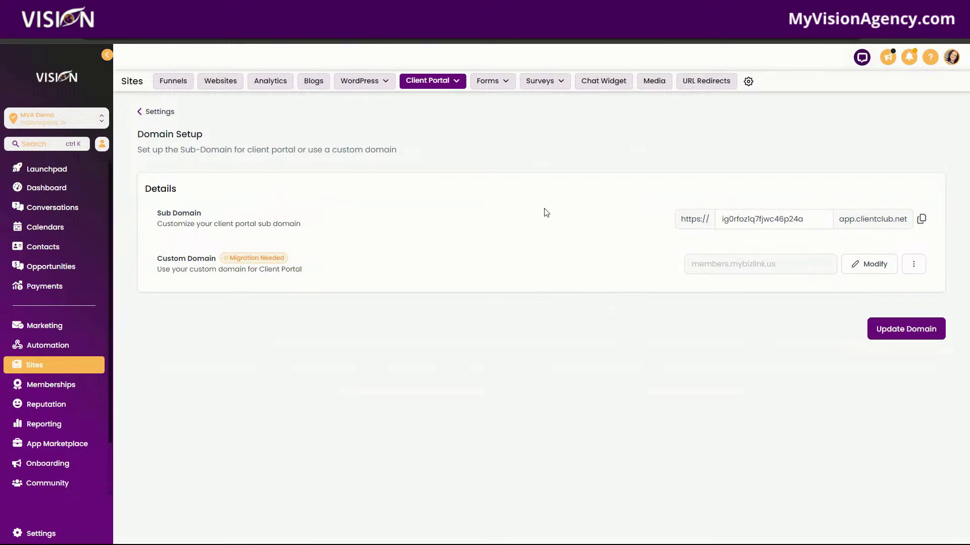
{"action": "left_click", "coordinate": [156, 112]}
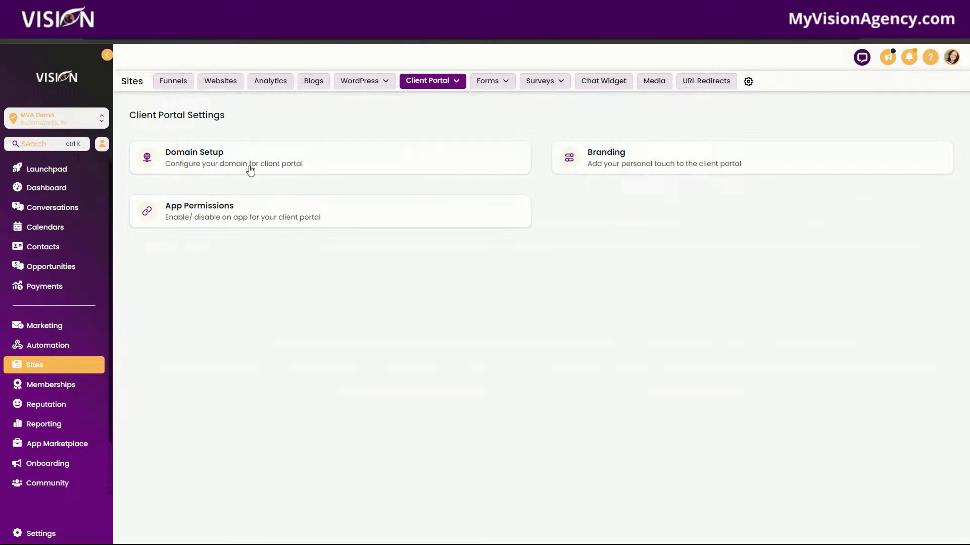
Step: Enable Courses, Communities and Affiliates in client portal App Permissions and save
{"action": "left_click", "coordinate": [247, 214]}
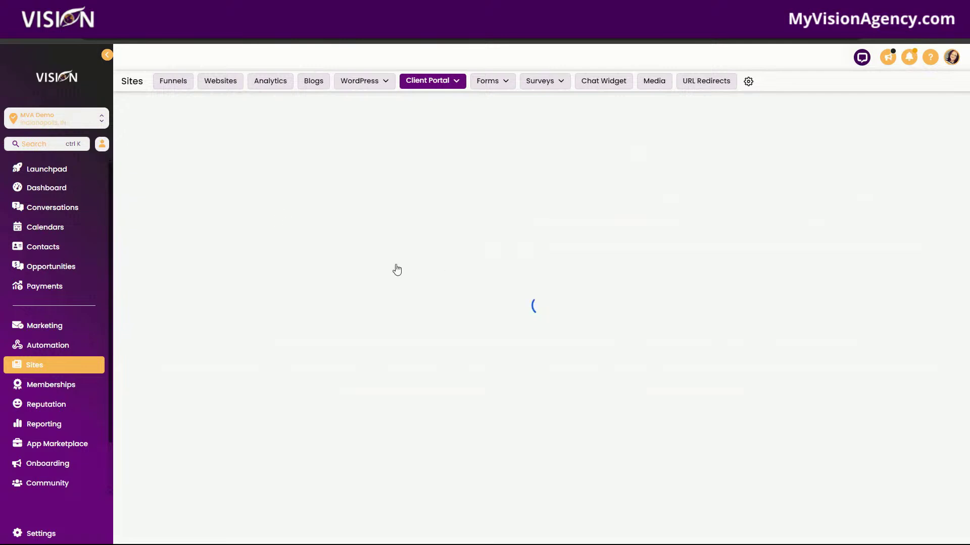
{"action": "left_click", "coordinate": [921, 266]}
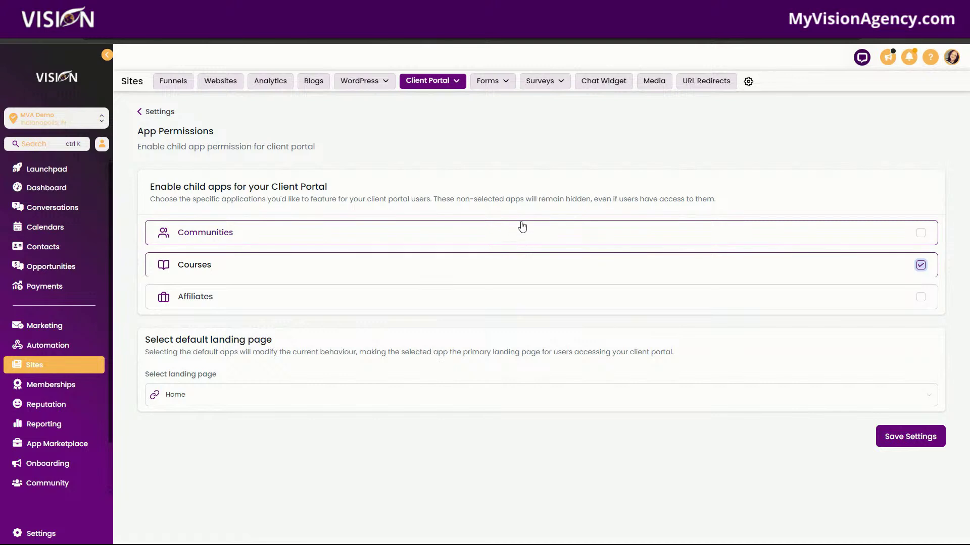
{"action": "left_click", "coordinate": [920, 233]}
{"action": "left_click", "coordinate": [920, 297]}
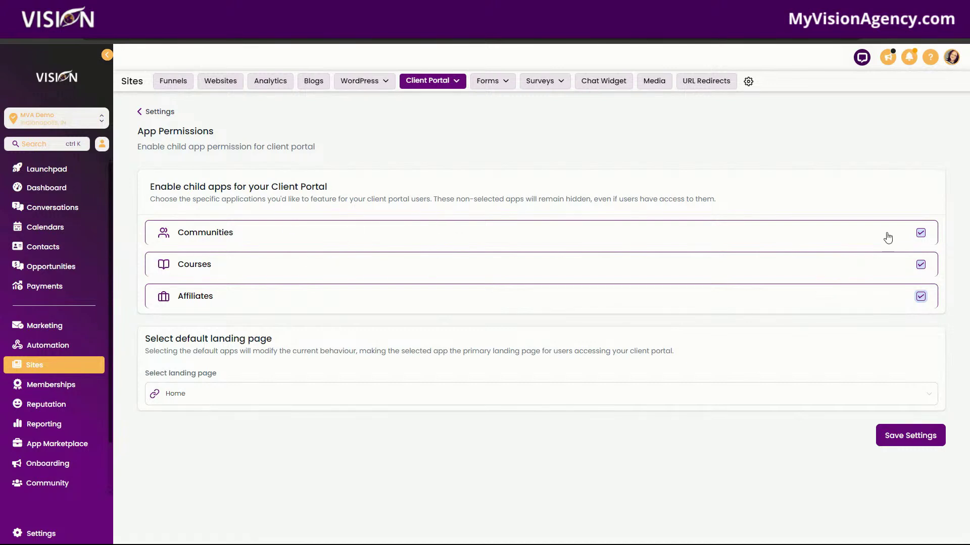
{"action": "left_click", "coordinate": [909, 436]}
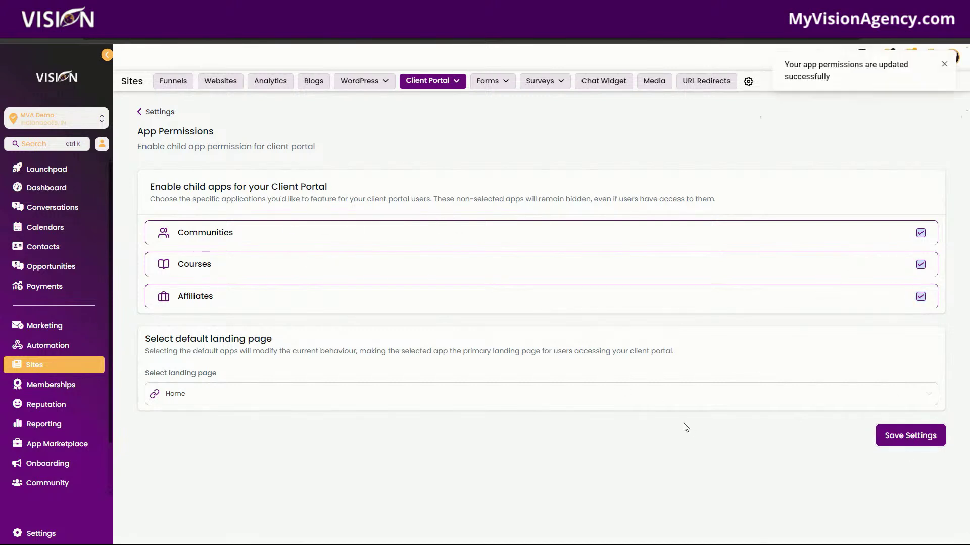
{"action": "left_click", "coordinate": [75, 247]}
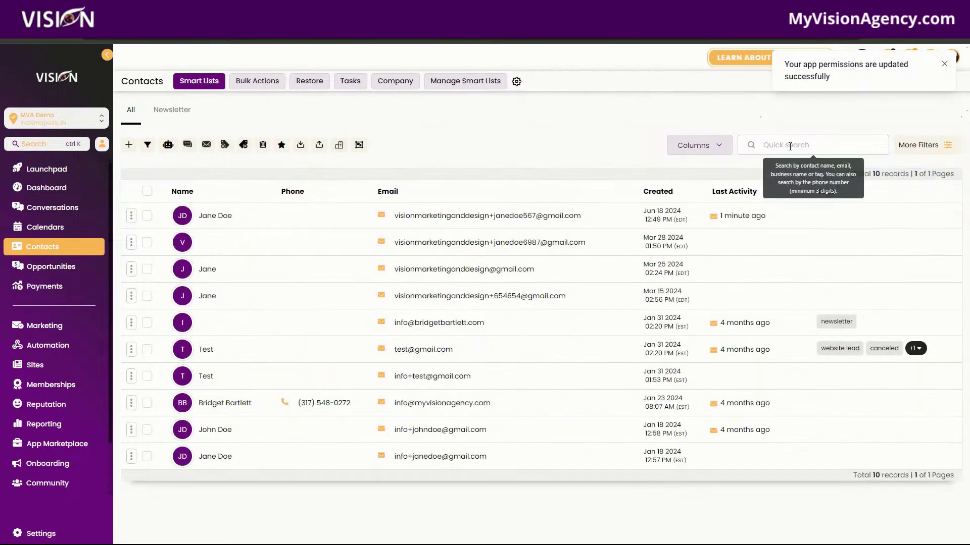
Step: Review the first contact's record, then move through Memberships and Marketing to Sites Funnels
{"action": "left_click", "coordinate": [221, 216]}
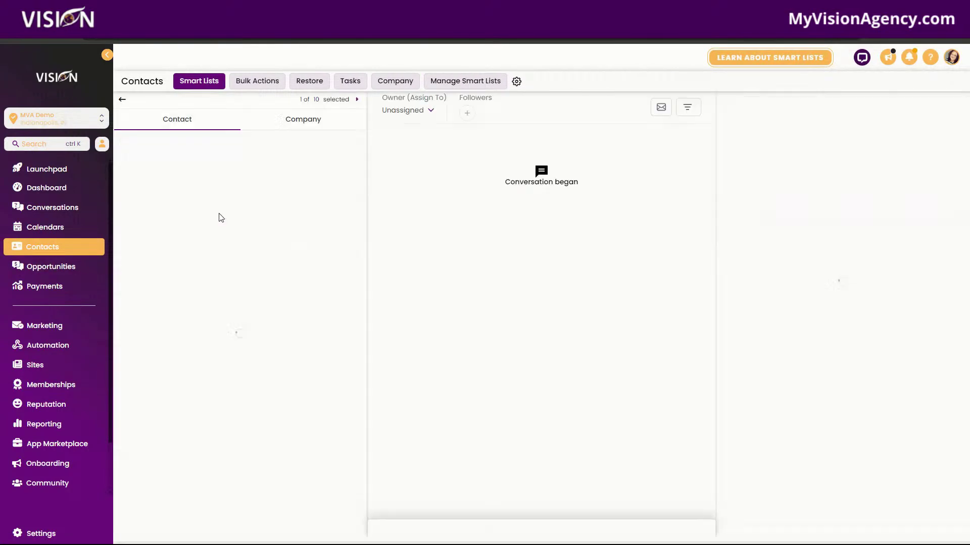
{"action": "scroll", "coordinate": [277, 305], "scroll_direction": "down", "scroll_amount": 10}
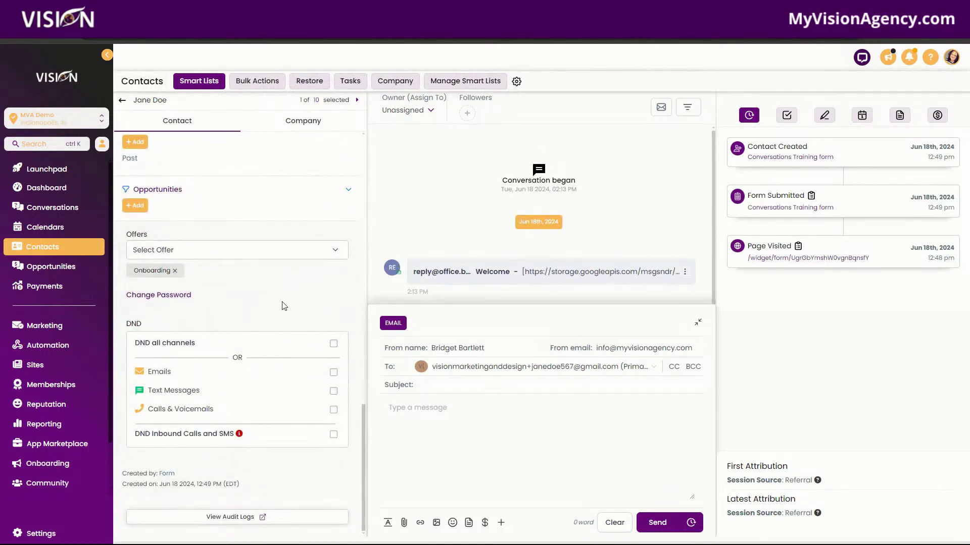
{"action": "scroll", "coordinate": [282, 307], "scroll_direction": "up", "scroll_amount": 7}
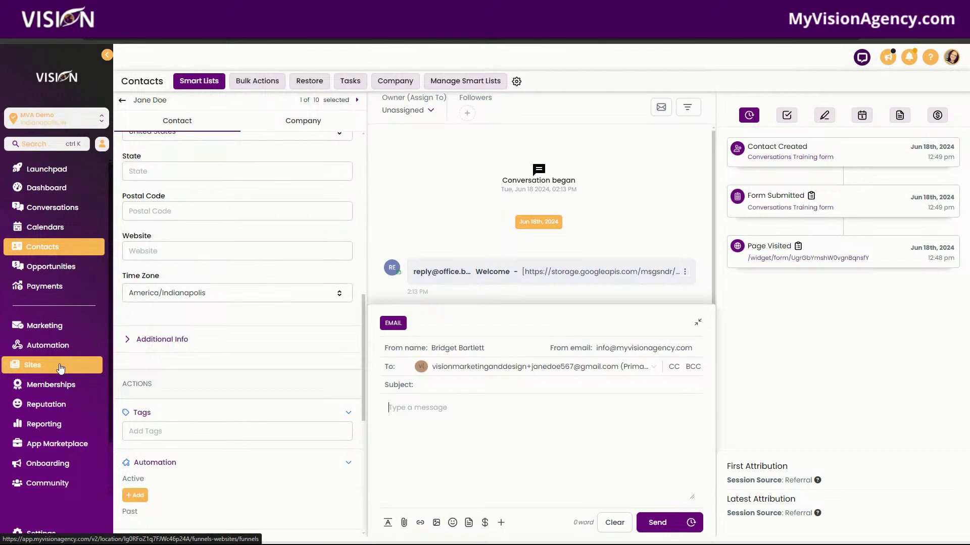
{"action": "left_click", "coordinate": [60, 385]}
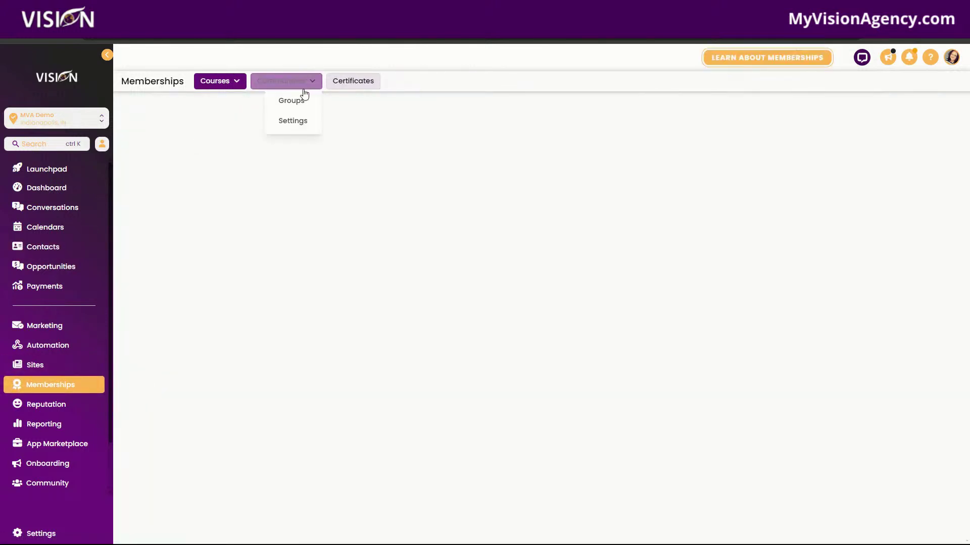
{"action": "mouse_move", "coordinate": [298, 82]}
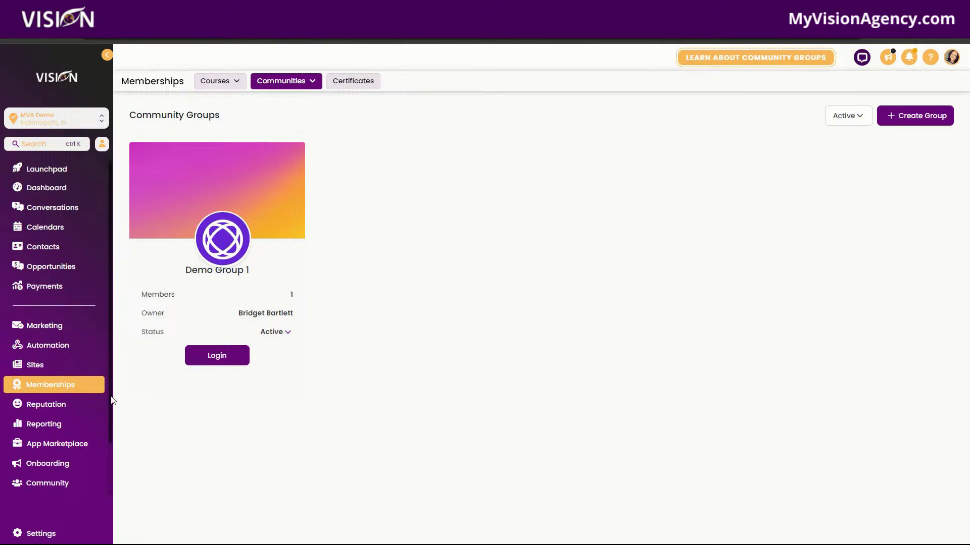
{"action": "left_click", "coordinate": [41, 331]}
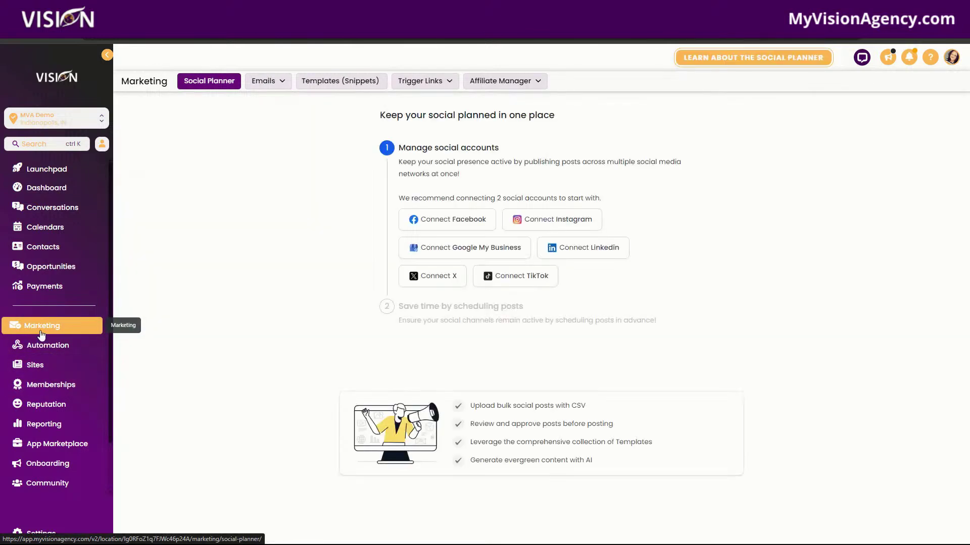
{"action": "left_click", "coordinate": [43, 366]}
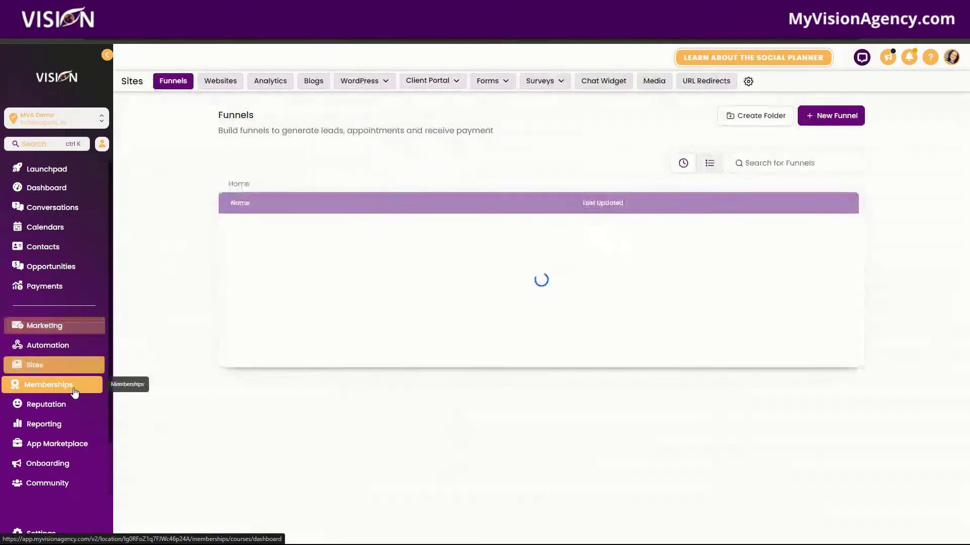
Step: Check the Client Portal dashboard and its Send Login Email dialog without sending, then go to Conversations
{"action": "left_click", "coordinate": [438, 82]}
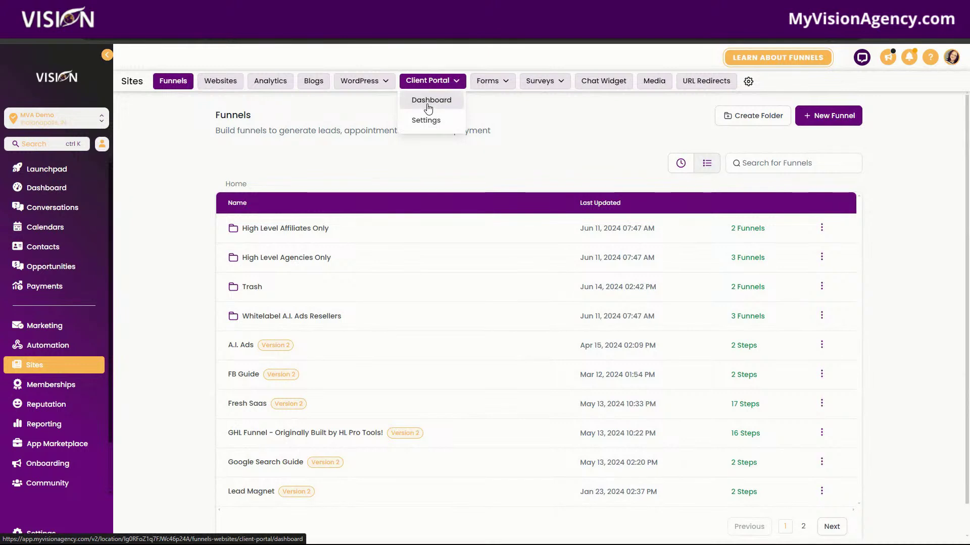
{"action": "left_click", "coordinate": [429, 101]}
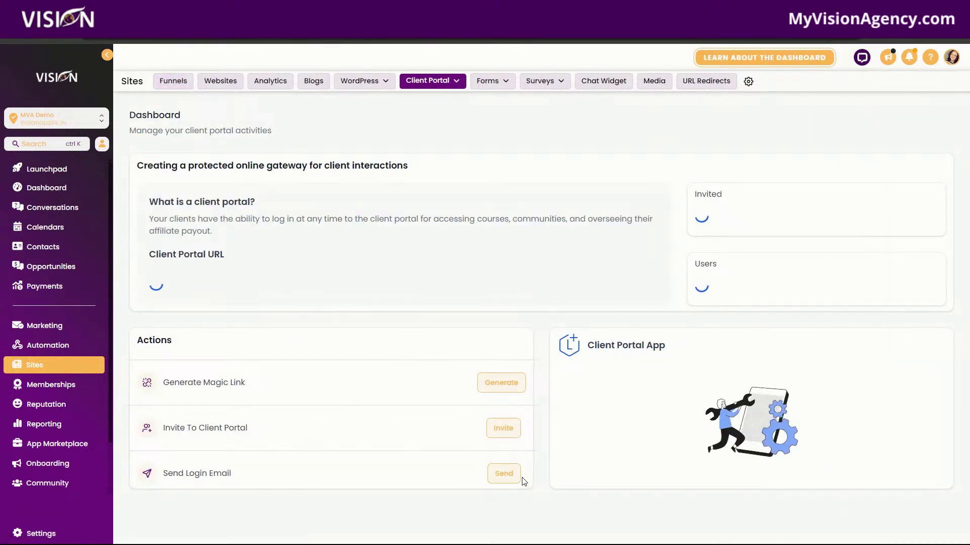
{"action": "left_click", "coordinate": [505, 467]}
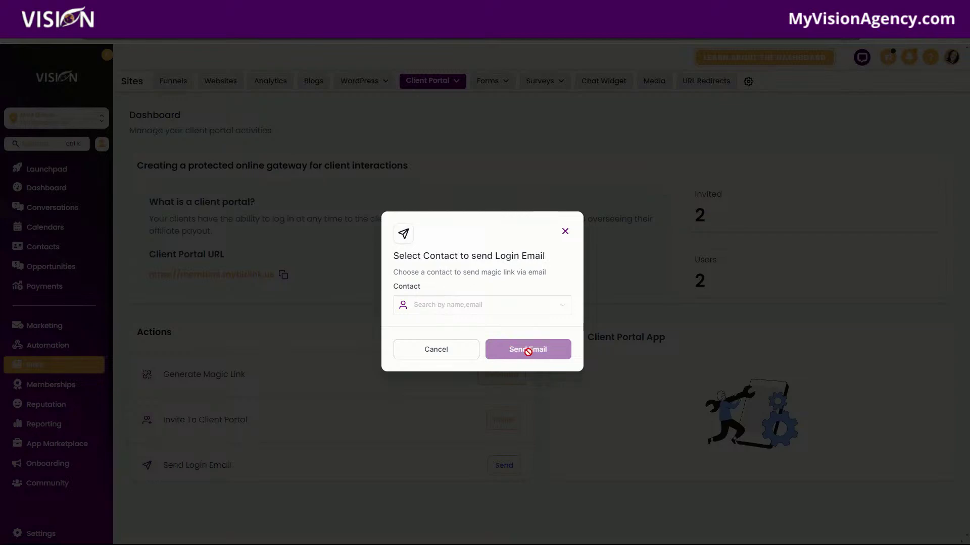
{"action": "left_click", "coordinate": [565, 232]}
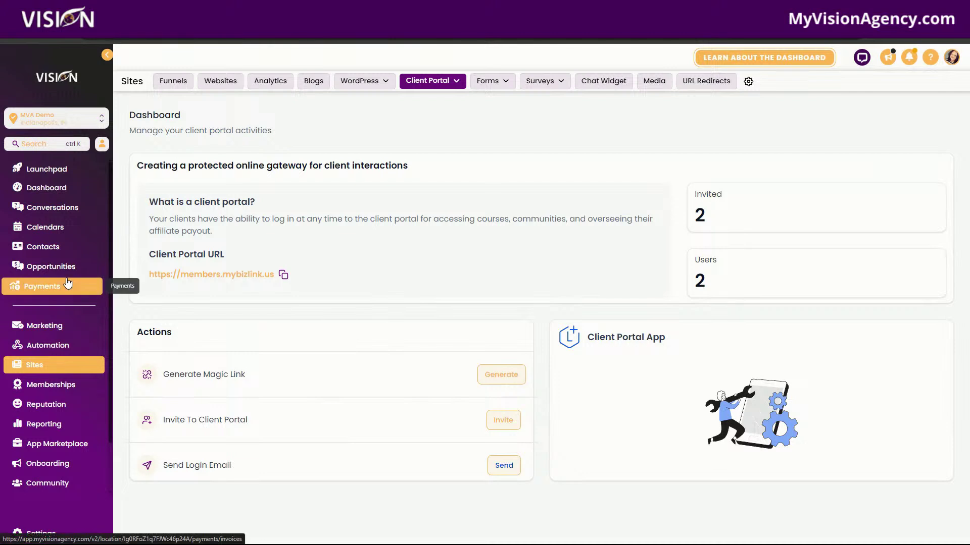
{"action": "left_click", "coordinate": [46, 207]}
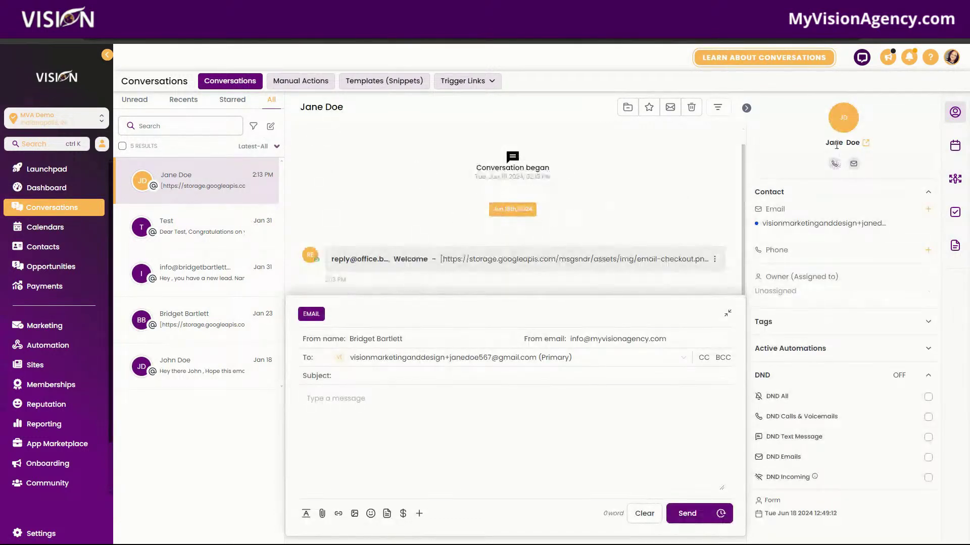
Step: Open the conversation contact's full details record and look through it
{"action": "left_click", "coordinate": [849, 119]}
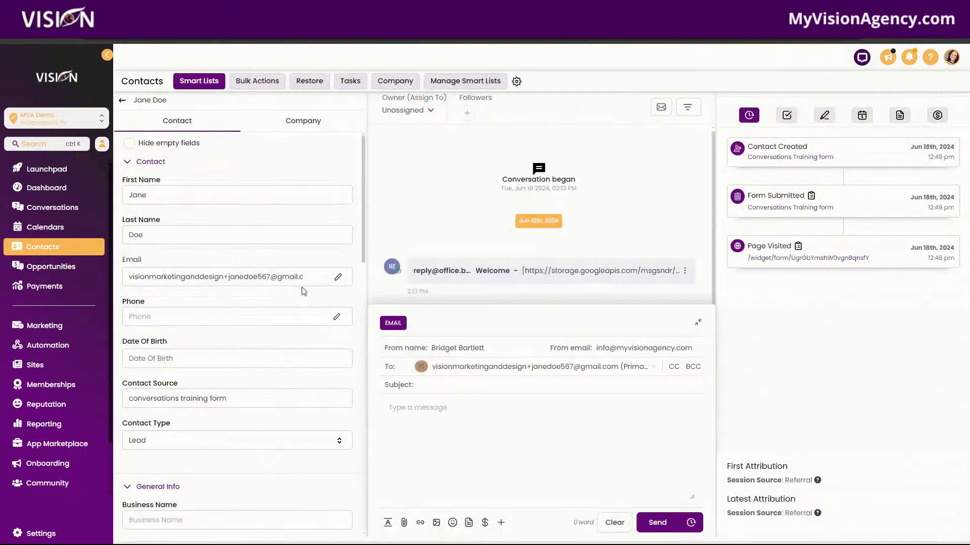
{"action": "scroll", "coordinate": [286, 379], "scroll_direction": "down", "scroll_amount": 4}
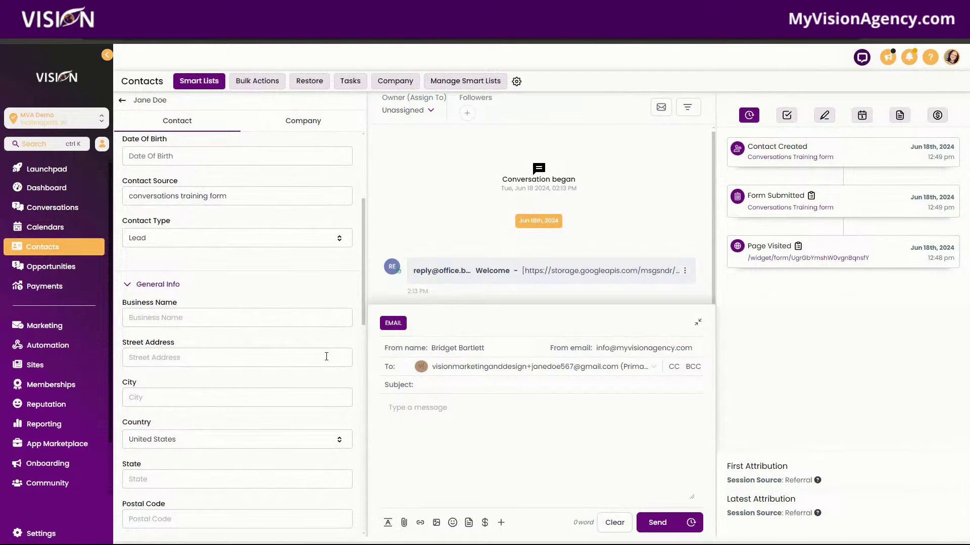
{"action": "scroll", "coordinate": [318, 359], "scroll_direction": "down", "scroll_amount": 4}
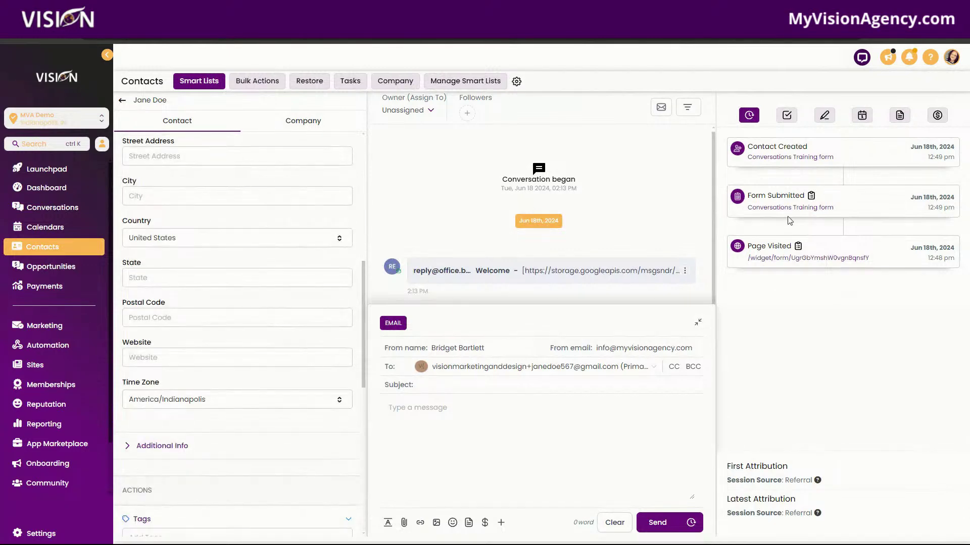
{"action": "left_click", "coordinate": [684, 410]}
{"action": "scroll", "coordinate": [201, 167], "scroll_direction": "up", "scroll_amount": 8}
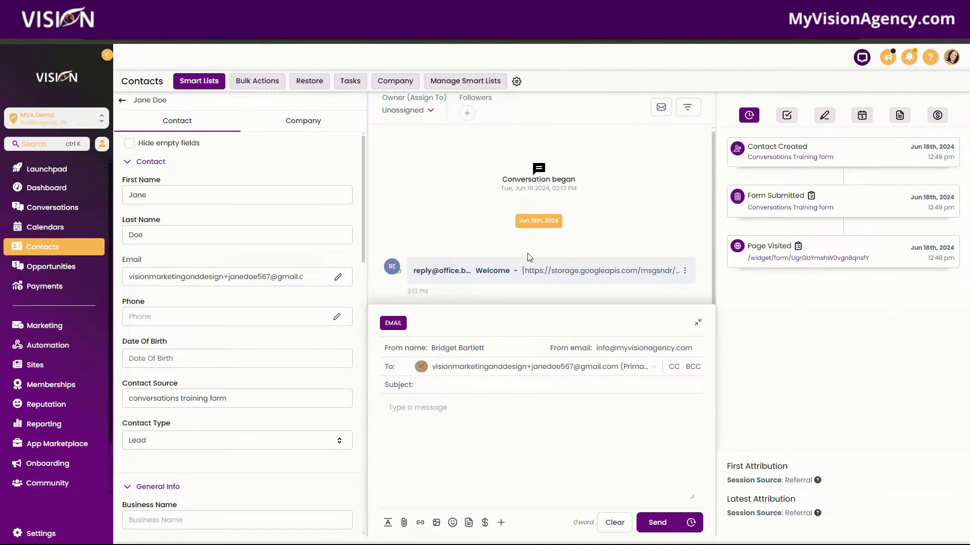
Step: Add a 'Cancel Account' task assigned to Demo User 1, due June 30, 2024 at 8:00 AM
{"action": "left_click", "coordinate": [793, 119]}
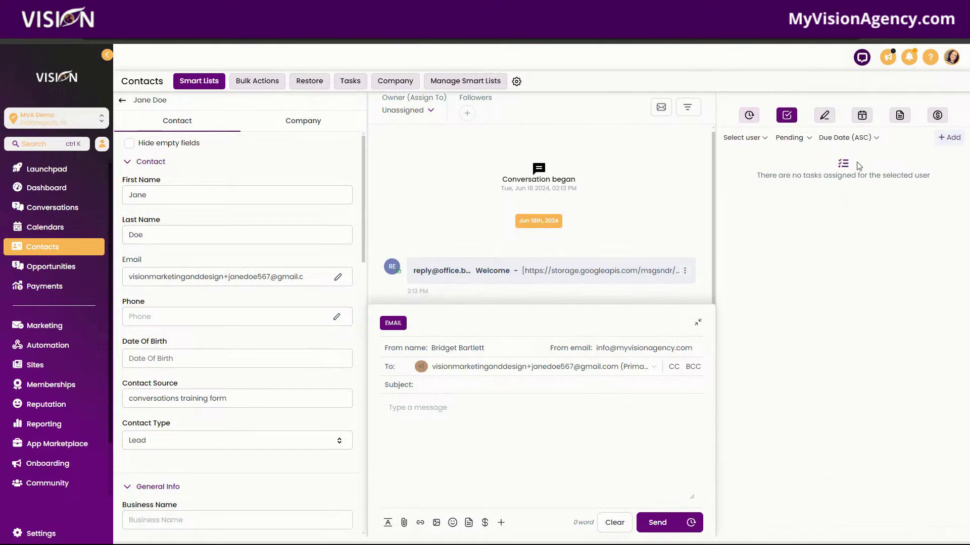
{"action": "left_click", "coordinate": [948, 139]}
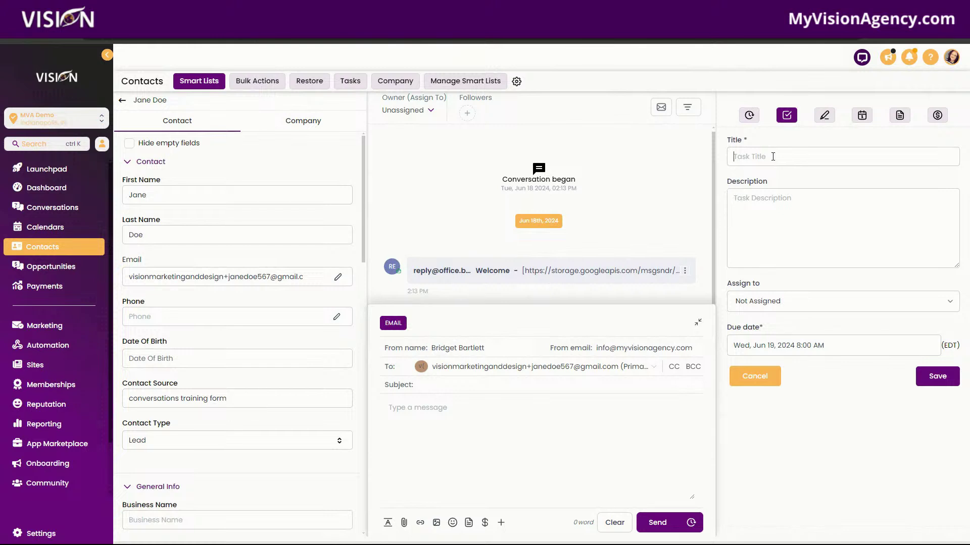
{"action": "type", "text": "Cancel Account"}
{"action": "left_click", "coordinate": [775, 194]}
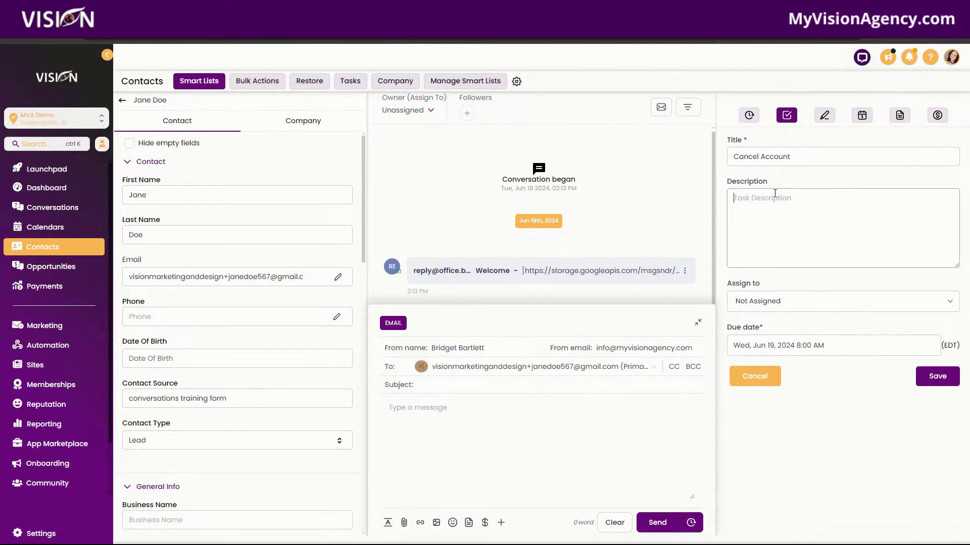
{"action": "left_click", "coordinate": [757, 302]}
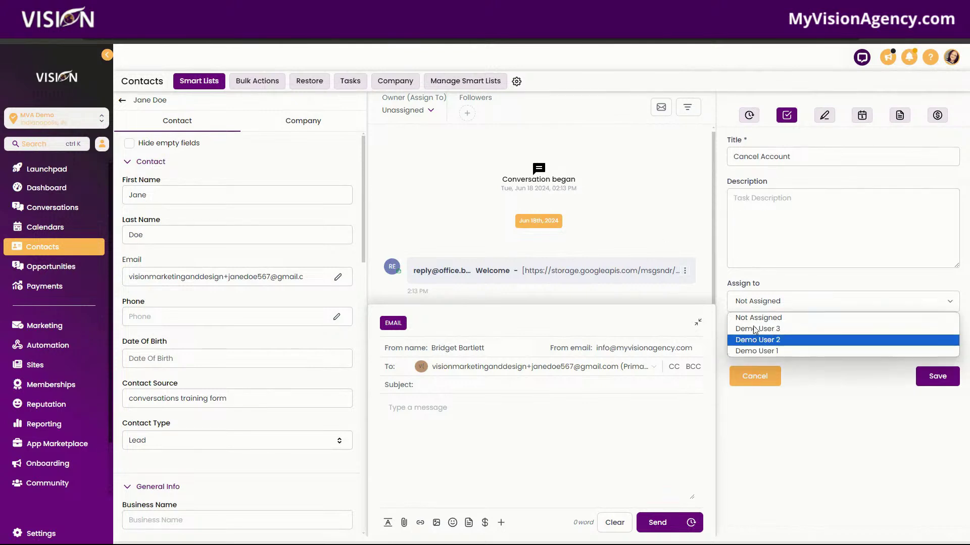
{"action": "left_click", "coordinate": [762, 324]}
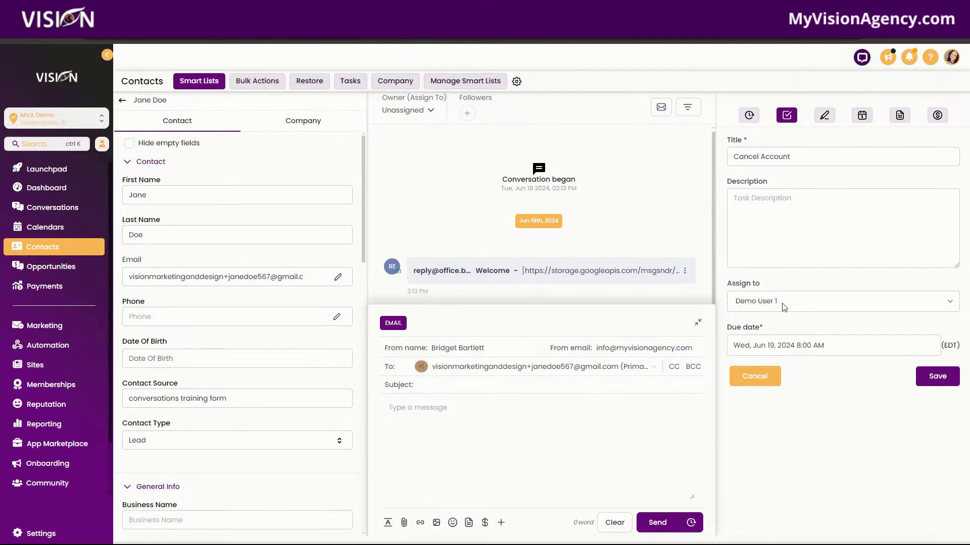
{"action": "left_click", "coordinate": [814, 353]}
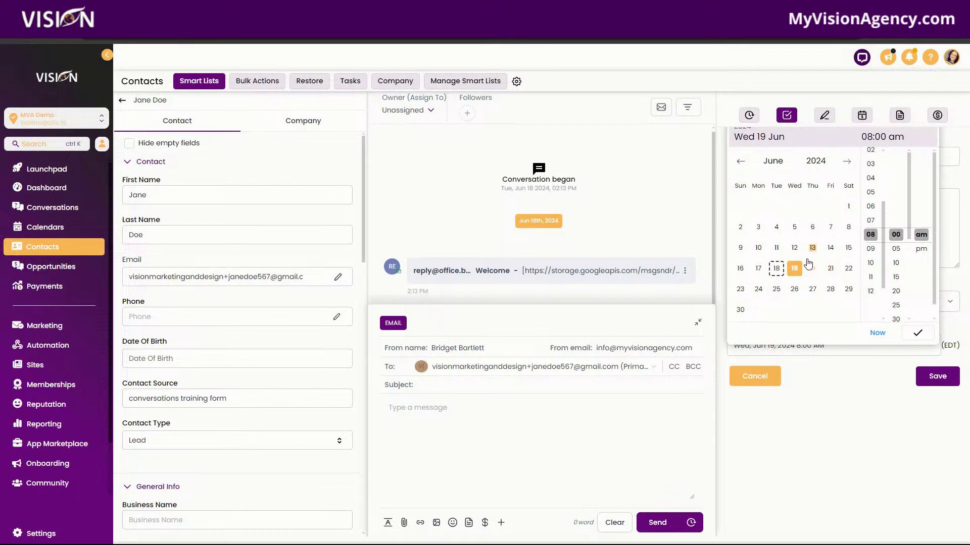
{"action": "left_click", "coordinate": [740, 310]}
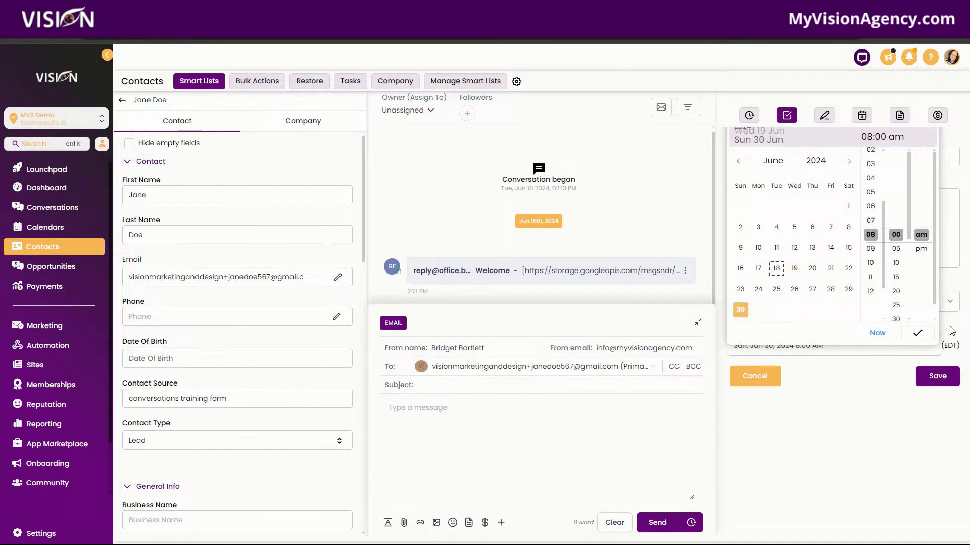
{"action": "left_click", "coordinate": [917, 333]}
{"action": "left_click", "coordinate": [935, 386]}
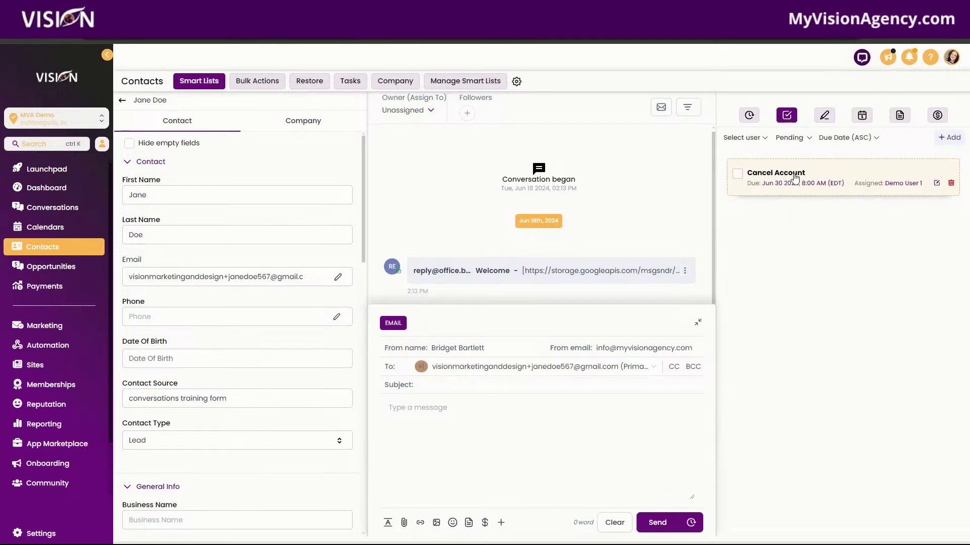
Step: Check the Cancel Account task in the Tasks list and the Dashboard Tasks widget, then return to Conversations
{"action": "left_click", "coordinate": [348, 82]}
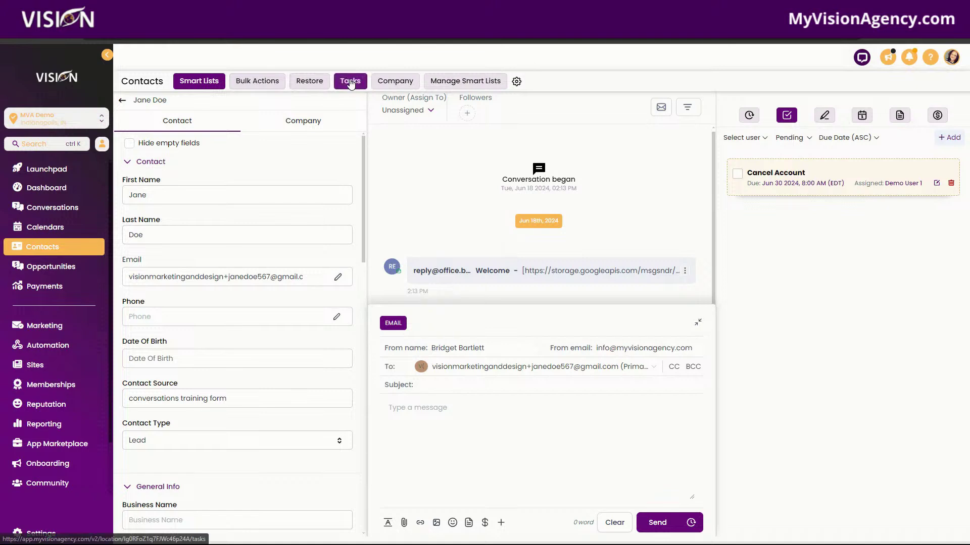
{"action": "left_click", "coordinate": [352, 84]}
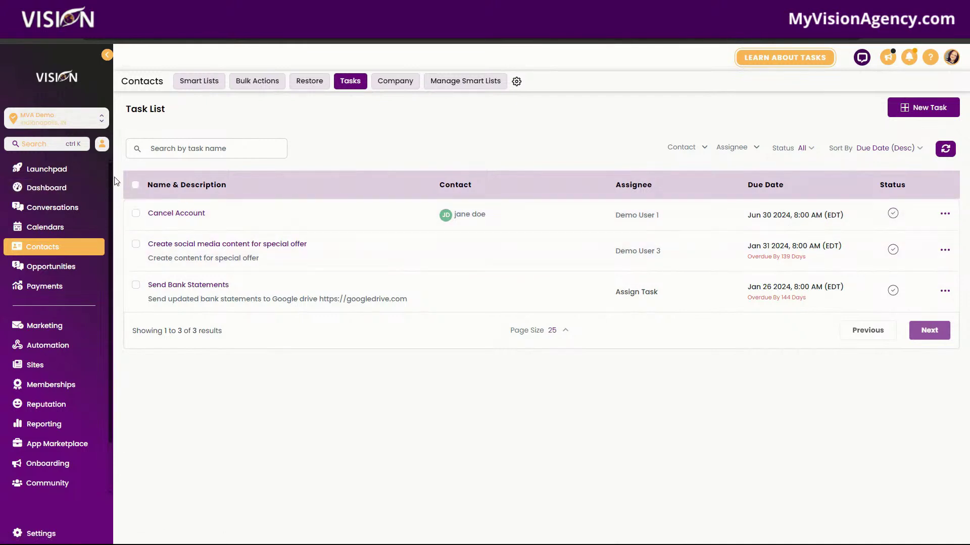
{"action": "left_click", "coordinate": [56, 189]}
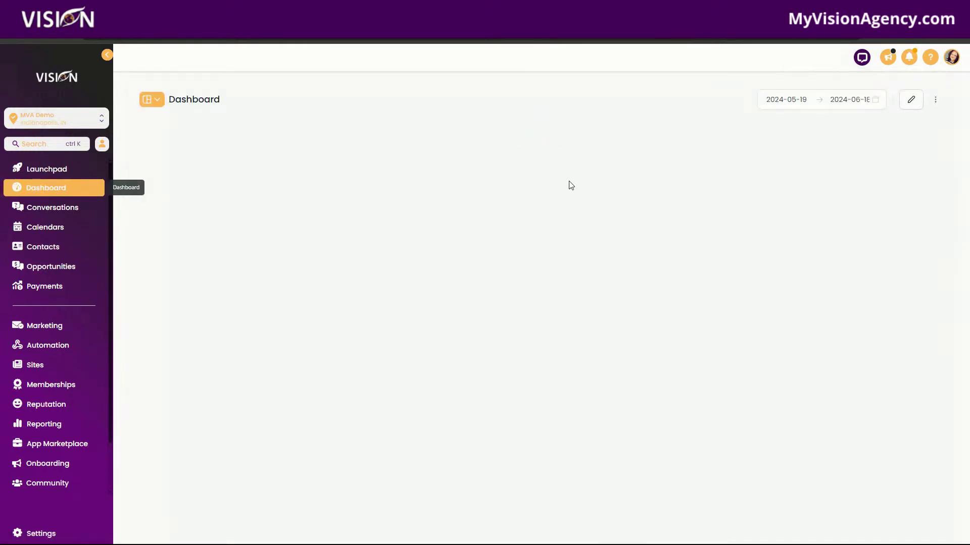
{"action": "scroll", "coordinate": [720, 379], "scroll_direction": "down", "scroll_amount": 10}
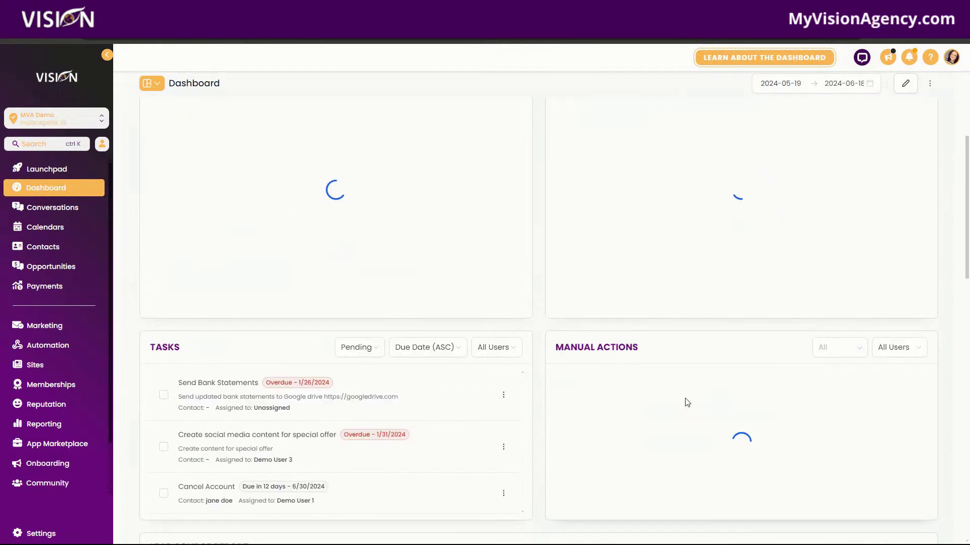
{"action": "scroll", "coordinate": [333, 303], "scroll_direction": "up", "scroll_amount": 3}
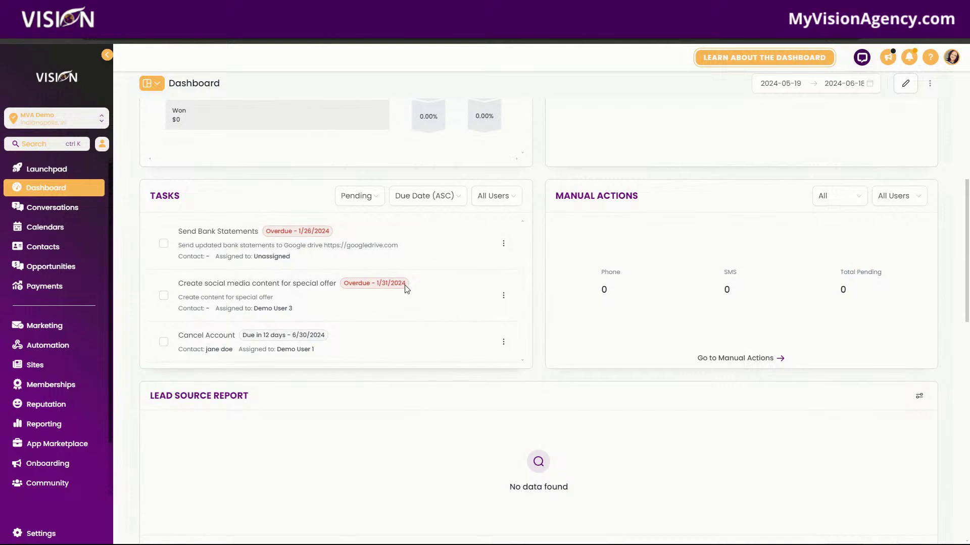
{"action": "left_click", "coordinate": [51, 207]}
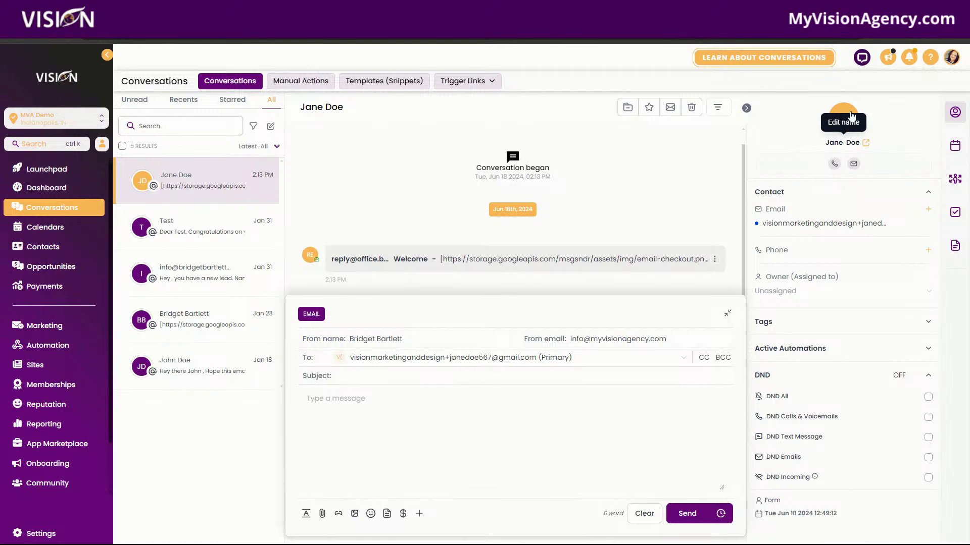
Step: Save the note 'Offered a 20% discount' on the contact, correcting the 'Offerred' typo
{"action": "left_click", "coordinate": [852, 116]}
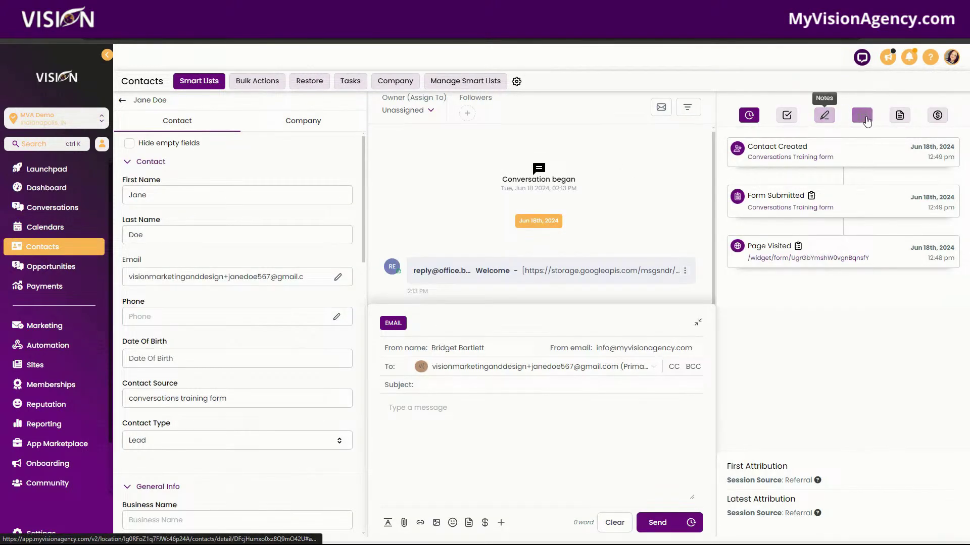
{"action": "left_click", "coordinate": [824, 116]}
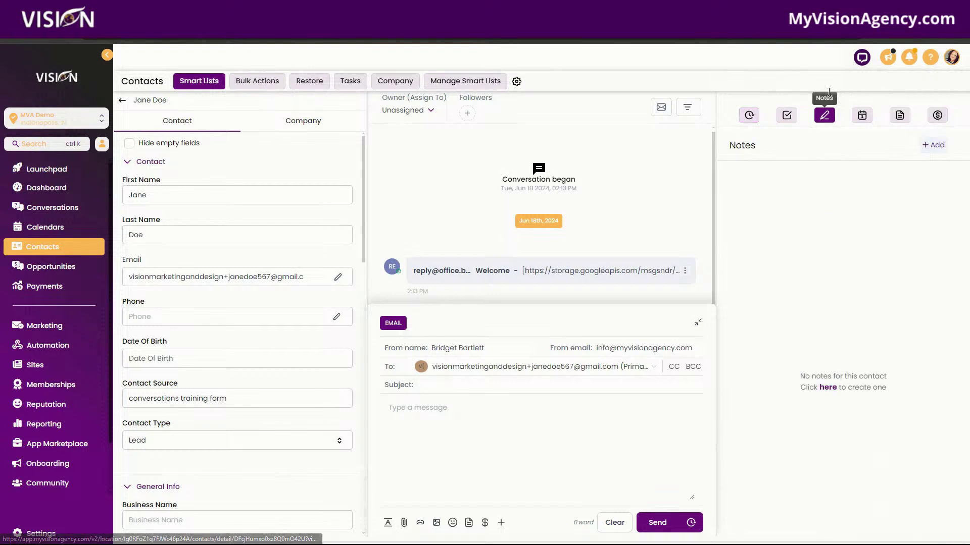
{"action": "left_click", "coordinate": [934, 145]}
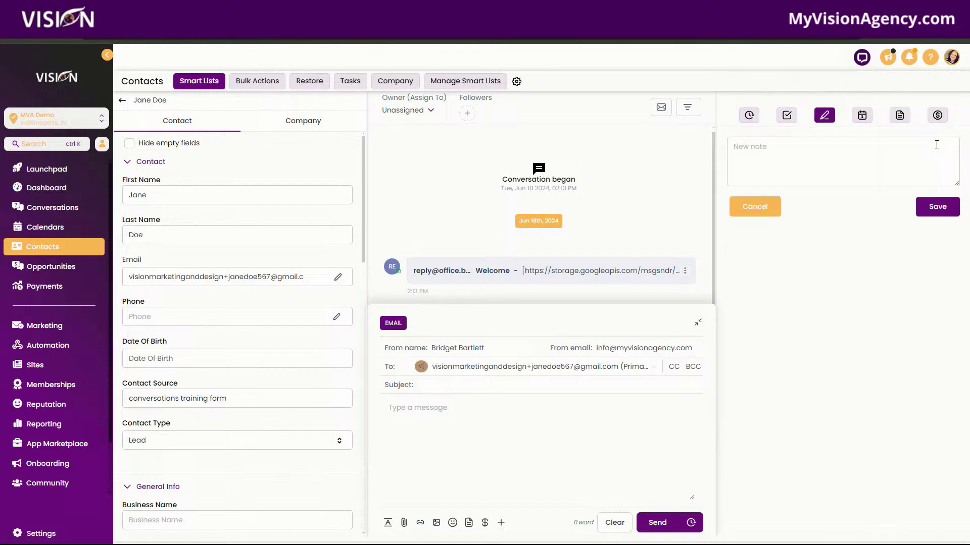
{"action": "left_click", "coordinate": [756, 151]}
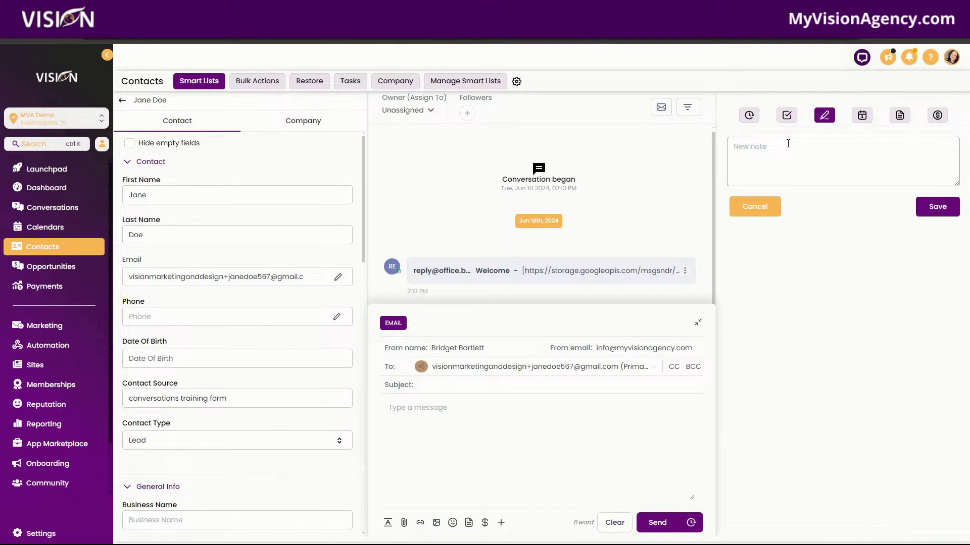
{"action": "type", "text": "Offerred a 20% discount"}
{"action": "left_click", "coordinate": [752, 151]}
{"action": "key", "text": "BackSpace"}
{"action": "left_click", "coordinate": [937, 206]}
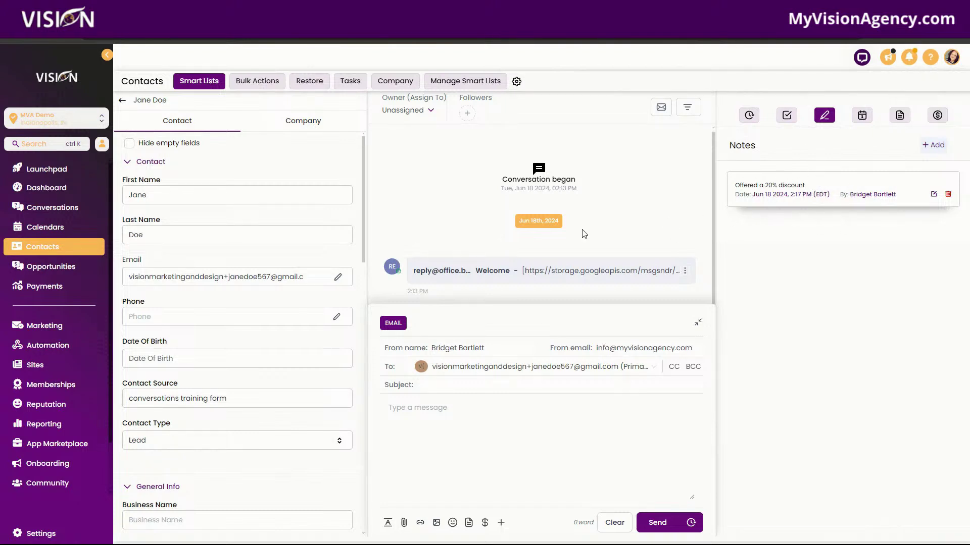
Step: Open the No Showed workflow from the Booking folder in Automation
{"action": "left_click", "coordinate": [50, 346]}
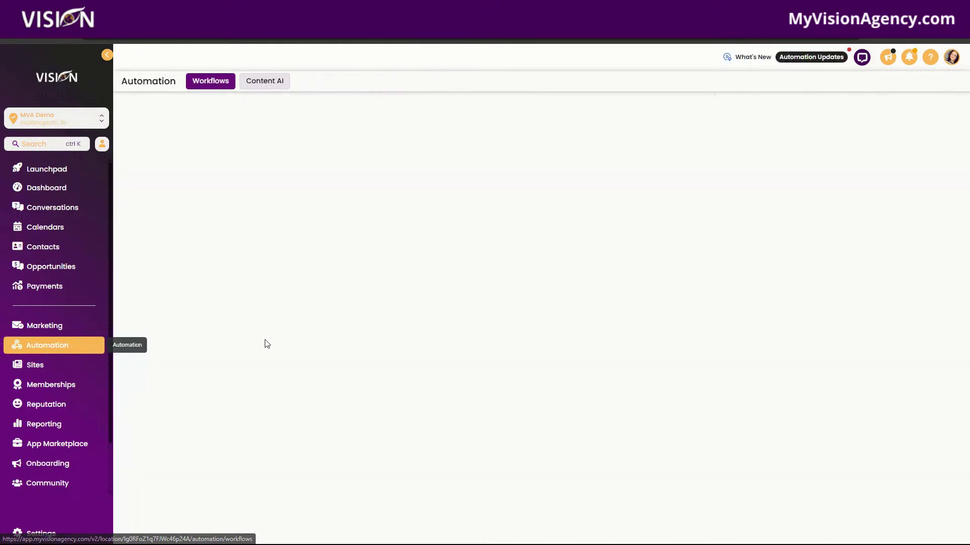
{"action": "left_click", "coordinate": [249, 273]}
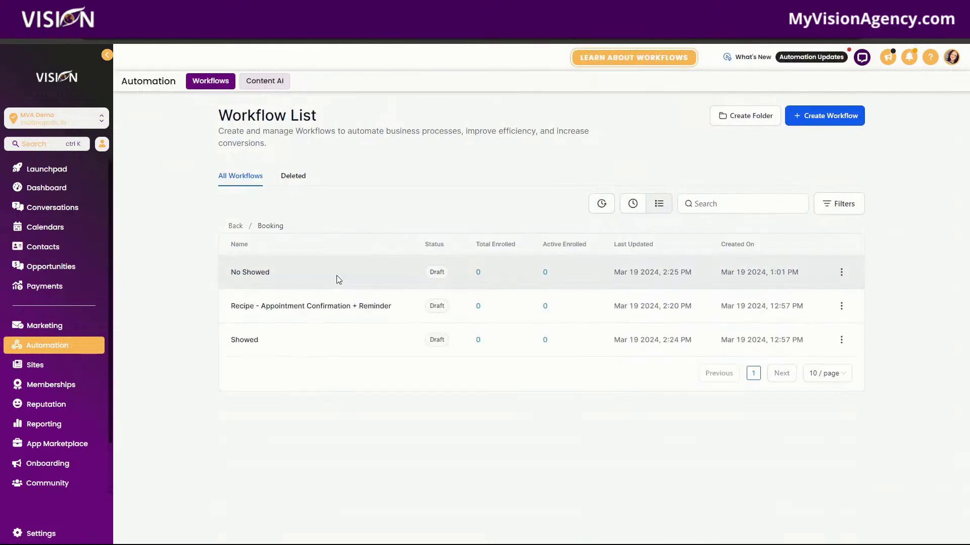
{"action": "left_click", "coordinate": [256, 277]}
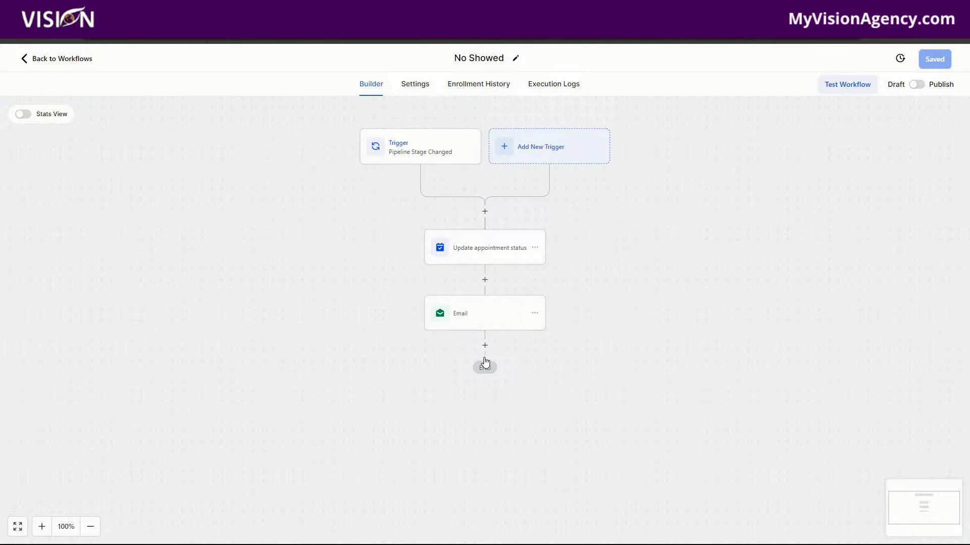
Step: Insert an Add To Notes action after the Email step, then go back to the workflow list
{"action": "left_click", "coordinate": [485, 346]}
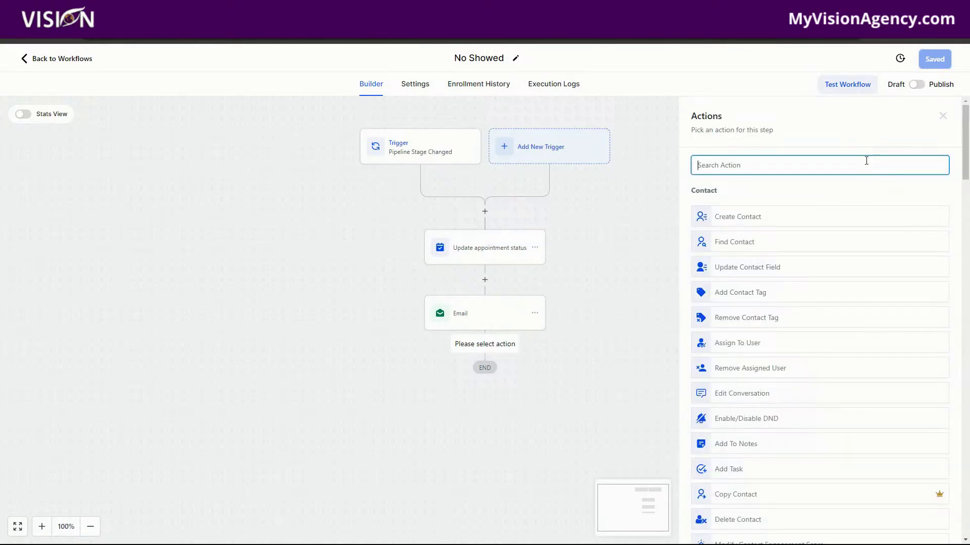
{"action": "type", "text": "note"}
{"action": "left_click", "coordinate": [760, 211]}
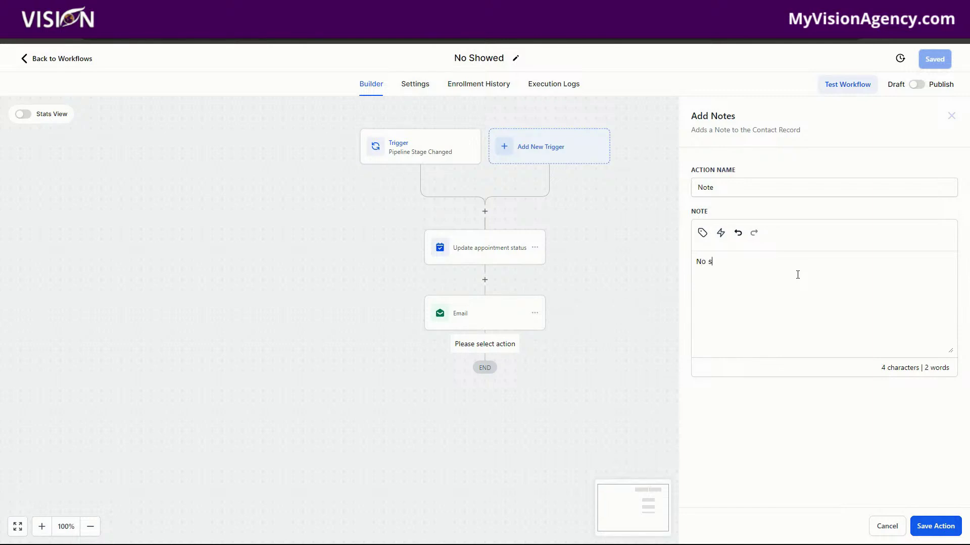
{"action": "type", "text": "wed"}
{"action": "left_click", "coordinate": [82, 60]}
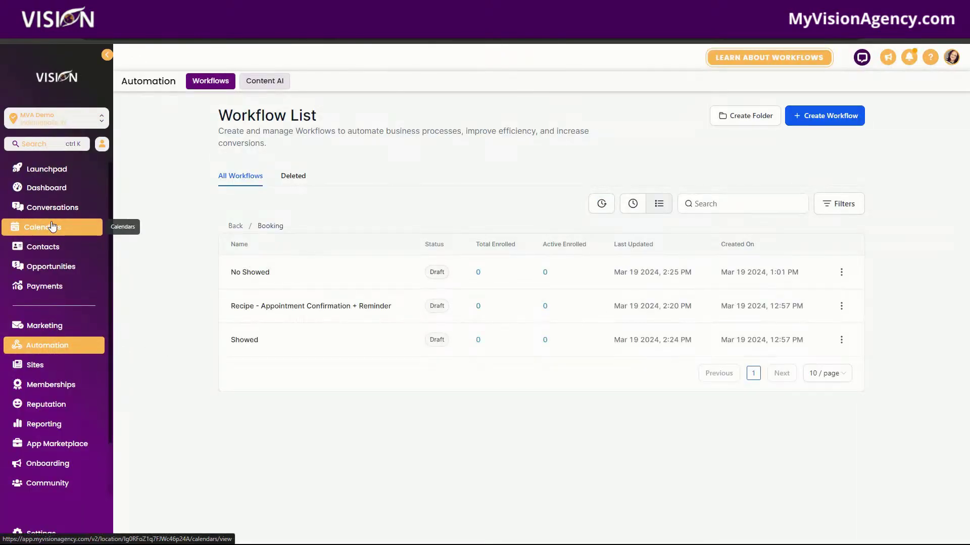
Step: Open the top conversation's contact record and browse its Documents and Appointments
{"action": "left_click", "coordinate": [55, 202]}
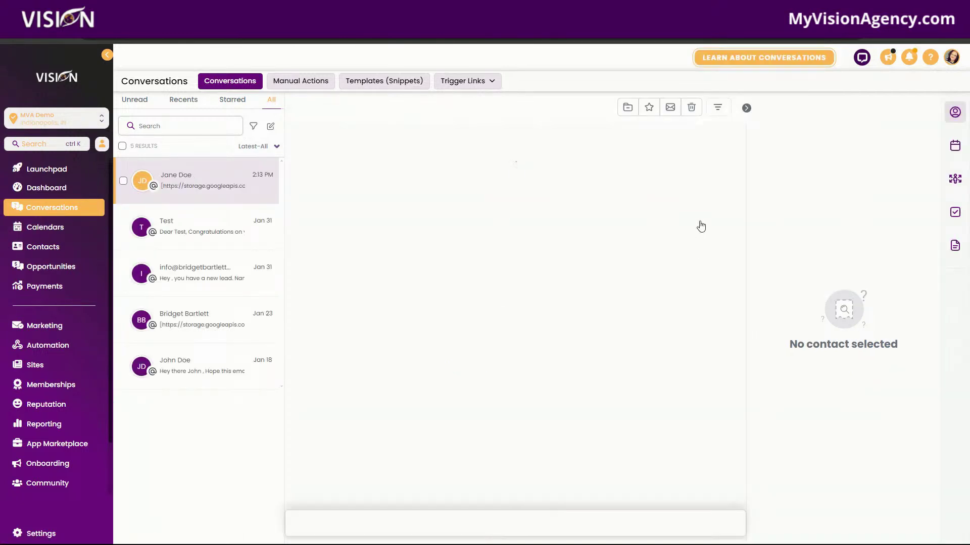
{"action": "left_click", "coordinate": [226, 180]}
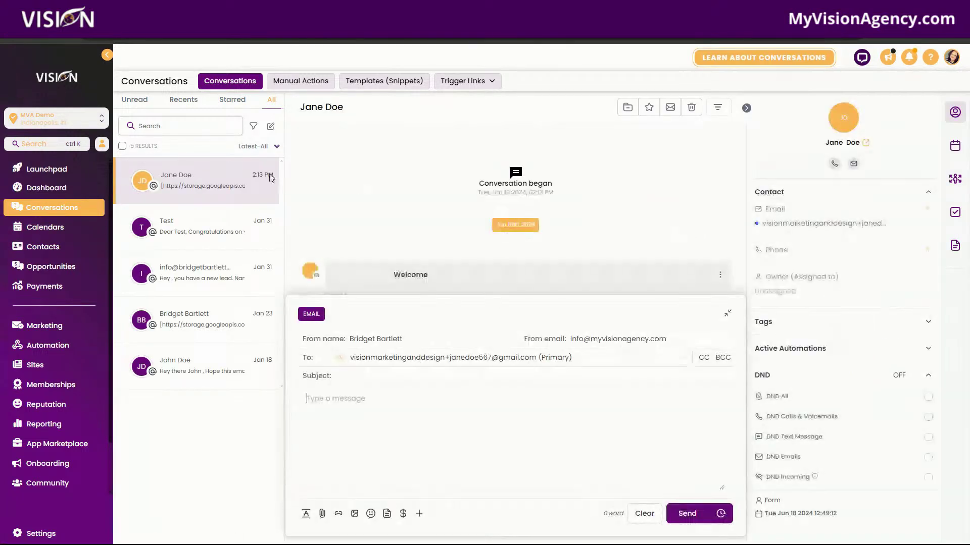
{"action": "left_click", "coordinate": [837, 126]}
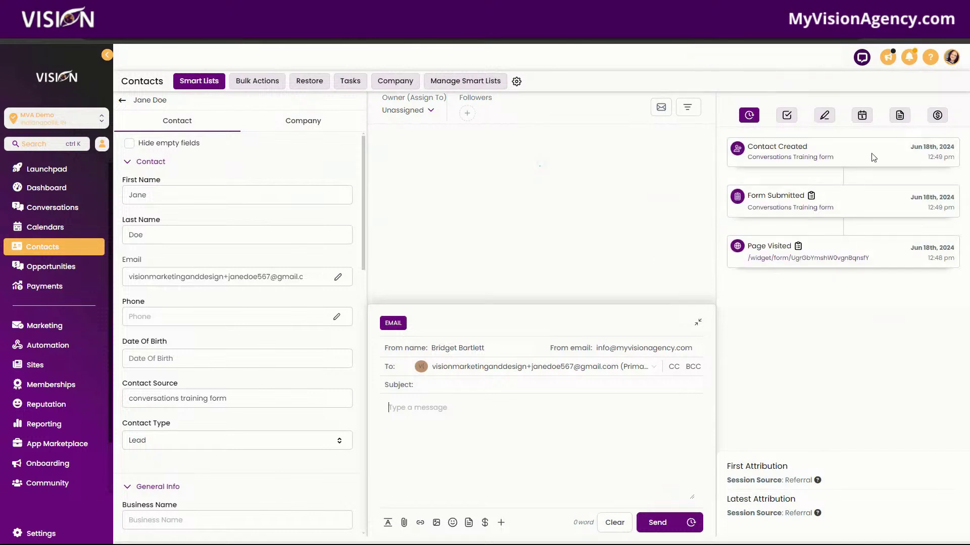
{"action": "left_click", "coordinate": [902, 116]}
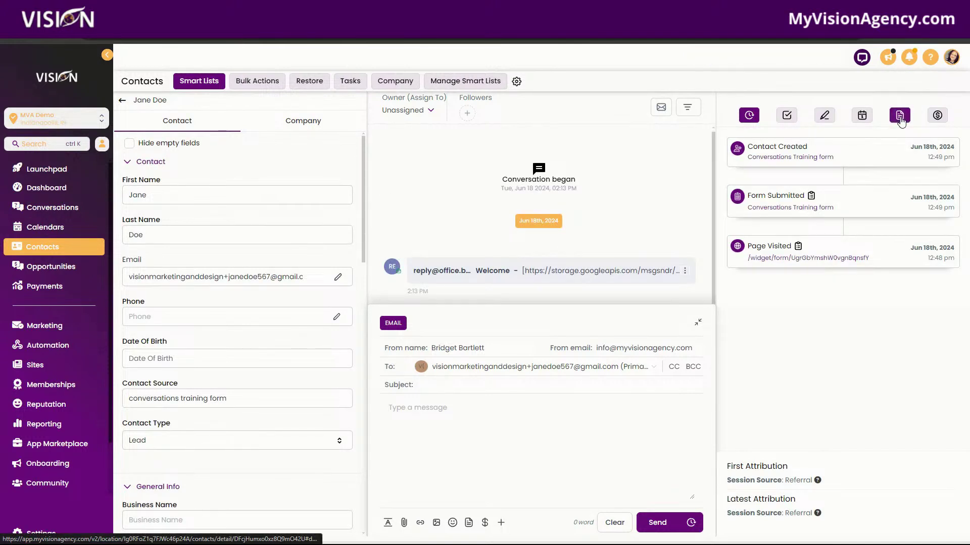
{"action": "left_click", "coordinate": [864, 117]}
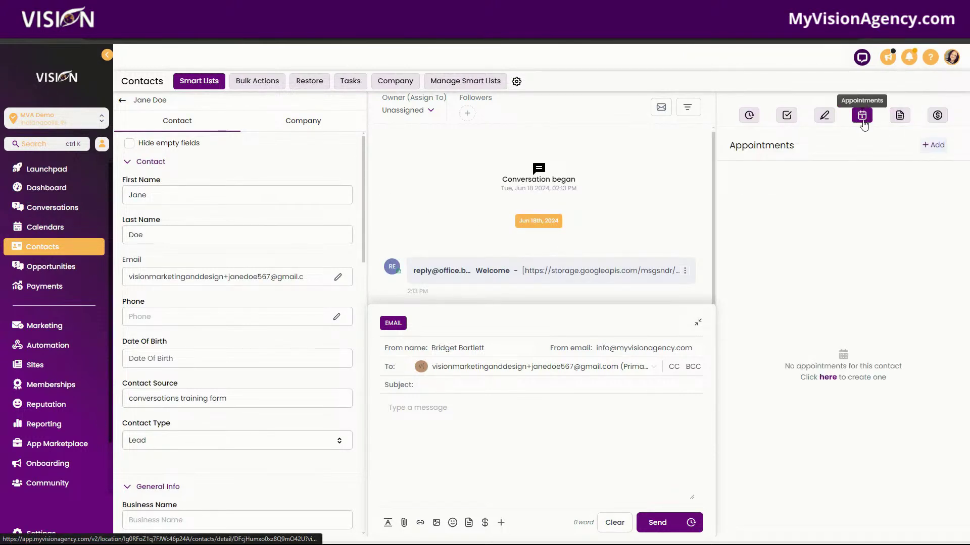
Step: Explore the Book Appointment form's calendar and custom time options, then close it without booking
{"action": "left_click", "coordinate": [940, 147]}
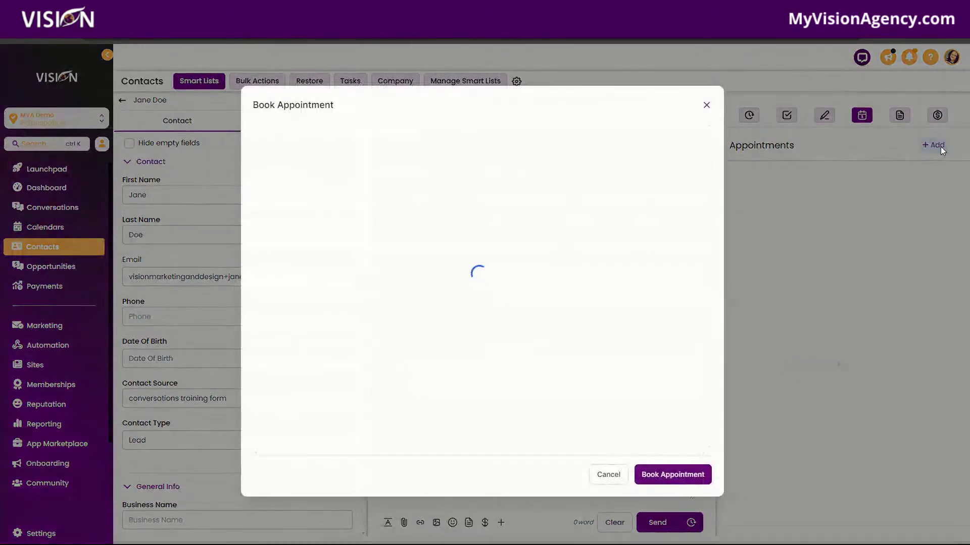
{"action": "left_click", "coordinate": [333, 151]}
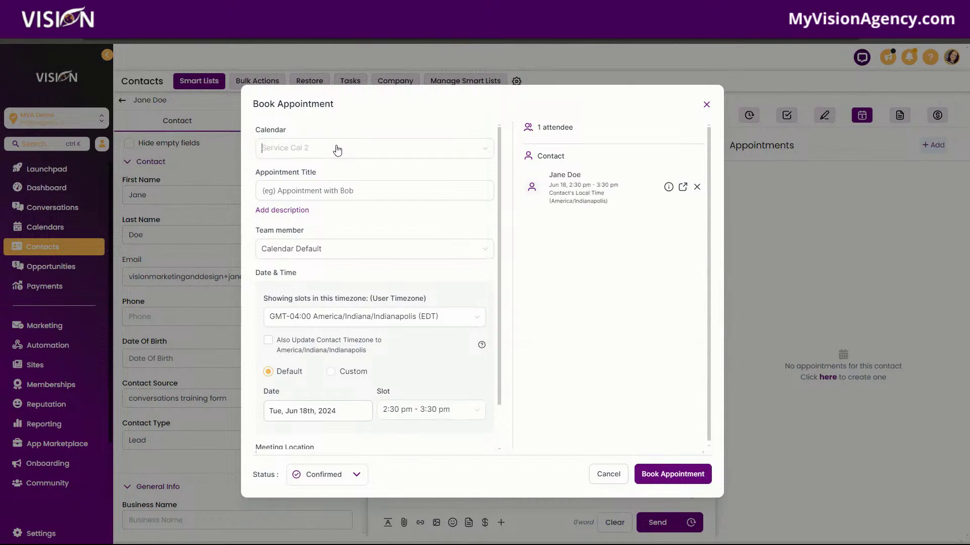
{"action": "left_click", "coordinate": [357, 124]}
{"action": "scroll", "coordinate": [436, 335], "scroll_direction": "down", "scroll_amount": 1}
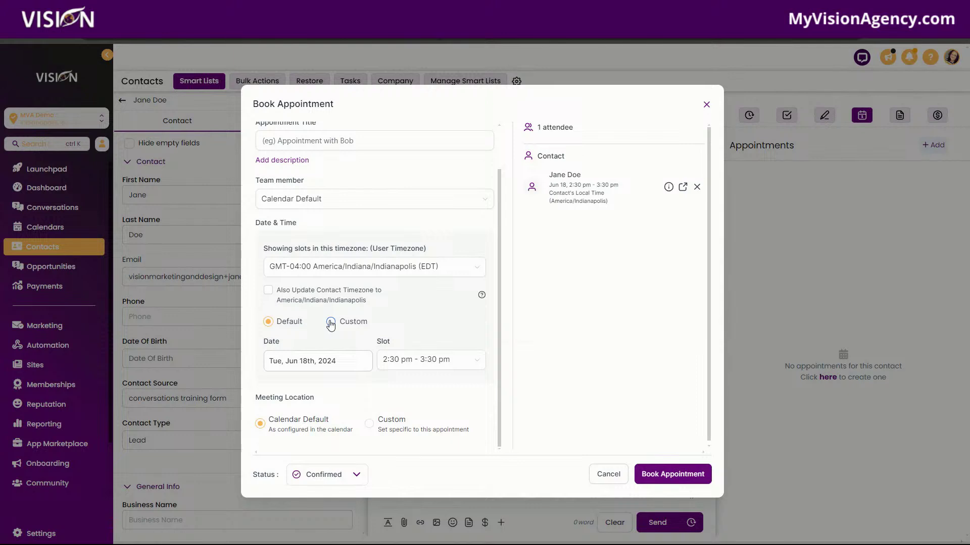
{"action": "left_click", "coordinate": [331, 323]}
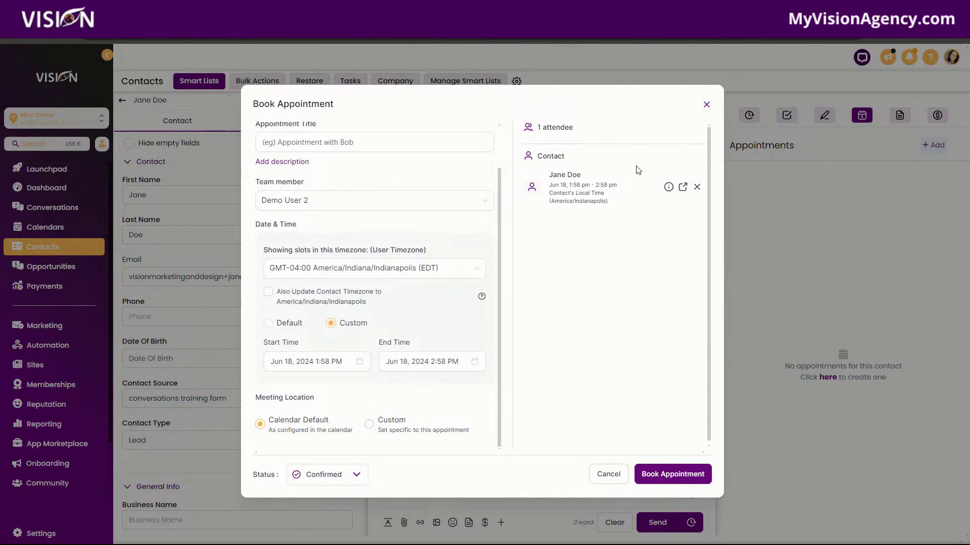
{"action": "left_click", "coordinate": [706, 105]}
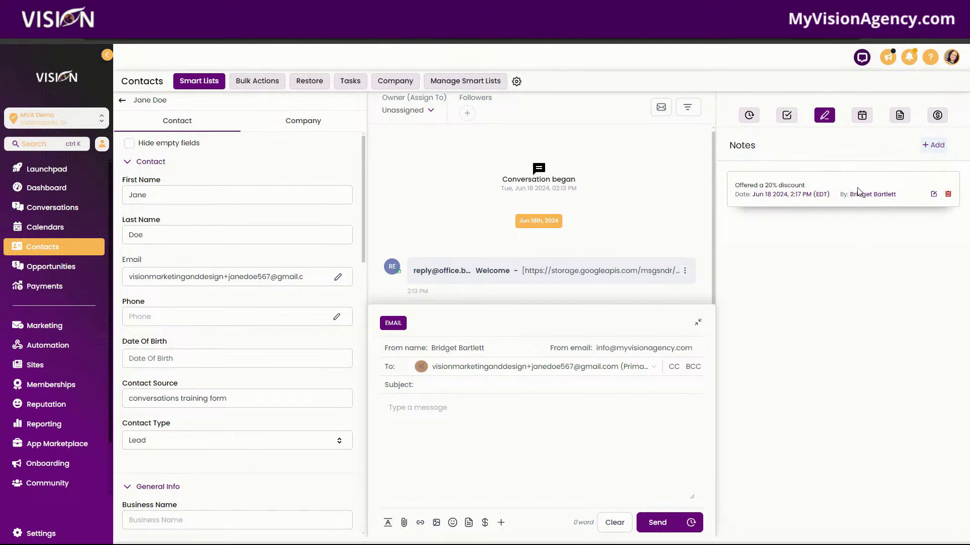
Step: Preview the Vision Logo 180x180.png document and its options, then show the contact's empty Payments panel
{"action": "left_click", "coordinate": [898, 118]}
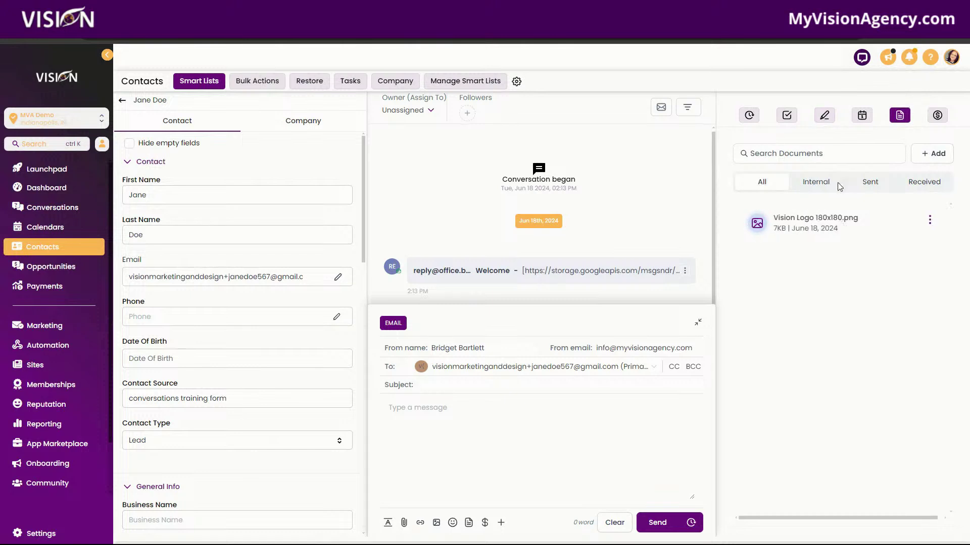
{"action": "left_click", "coordinate": [785, 160]}
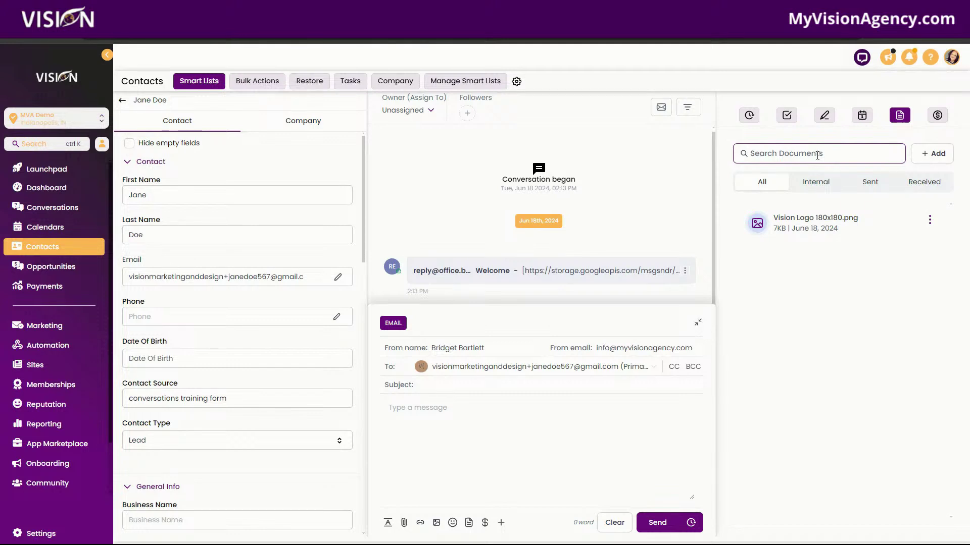
{"action": "left_click", "coordinate": [790, 254]}
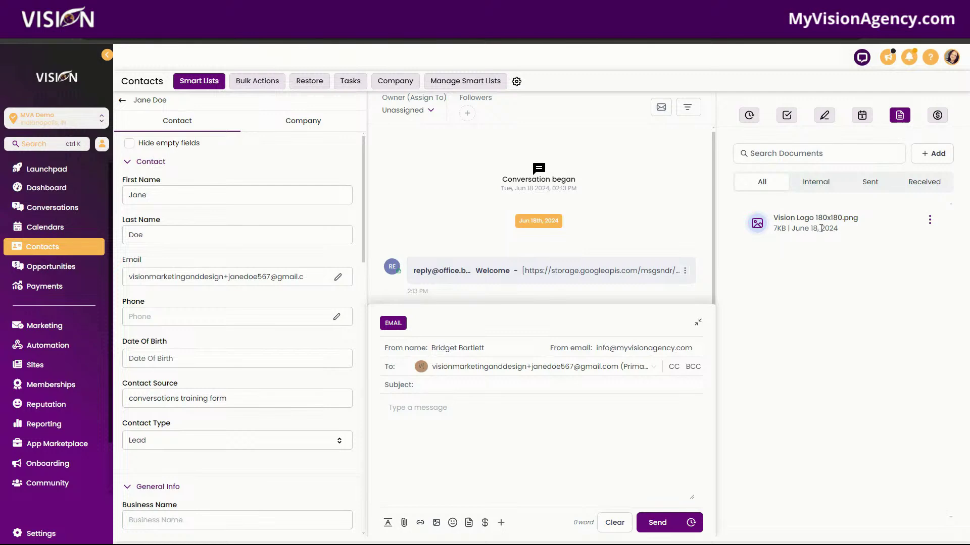
{"action": "left_click", "coordinate": [817, 223]}
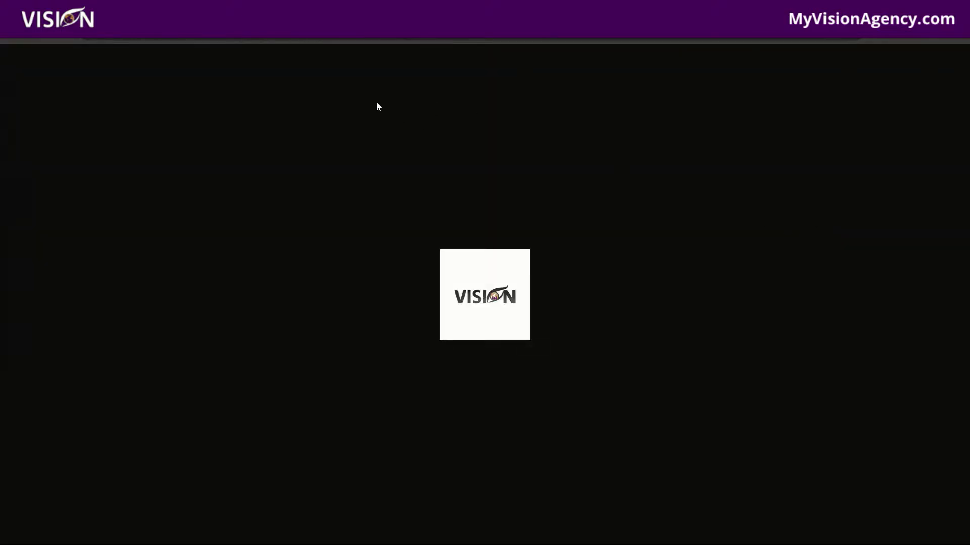
{"action": "left_click", "coordinate": [906, 316]}
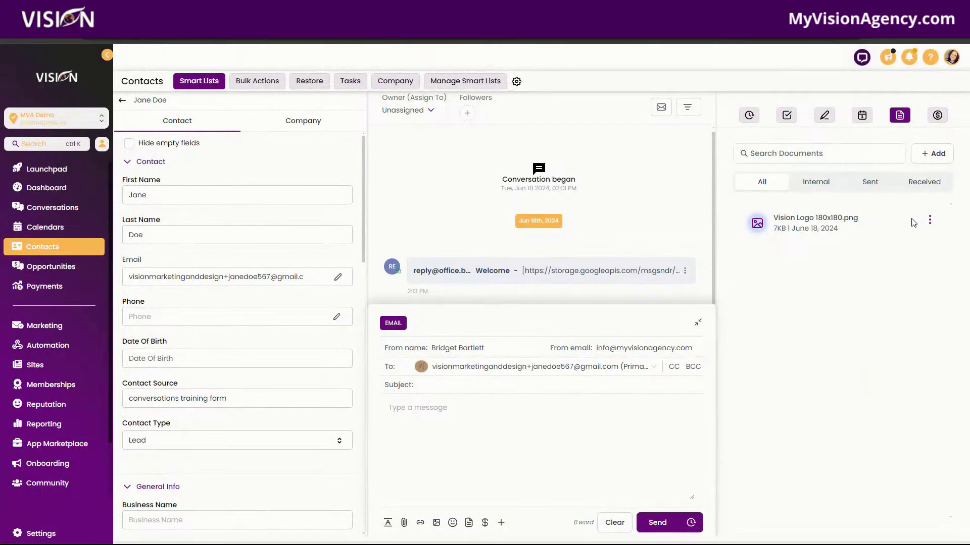
{"action": "left_click", "coordinate": [929, 220]}
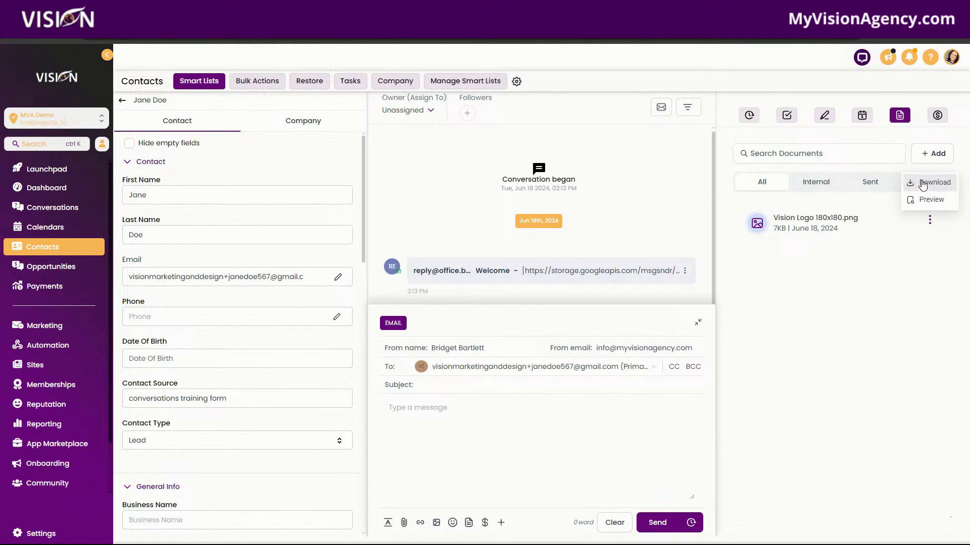
{"action": "left_click", "coordinate": [865, 301]}
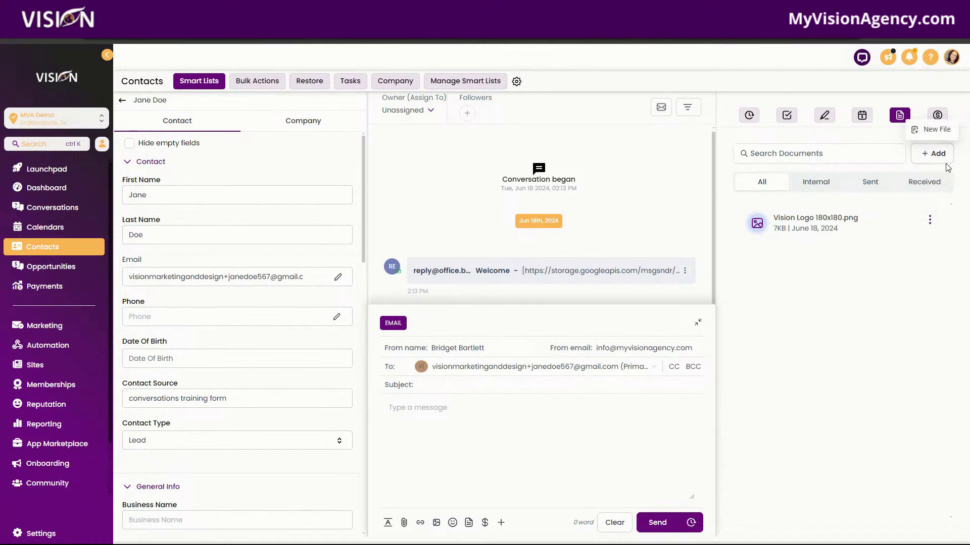
{"action": "left_click", "coordinate": [937, 116]}
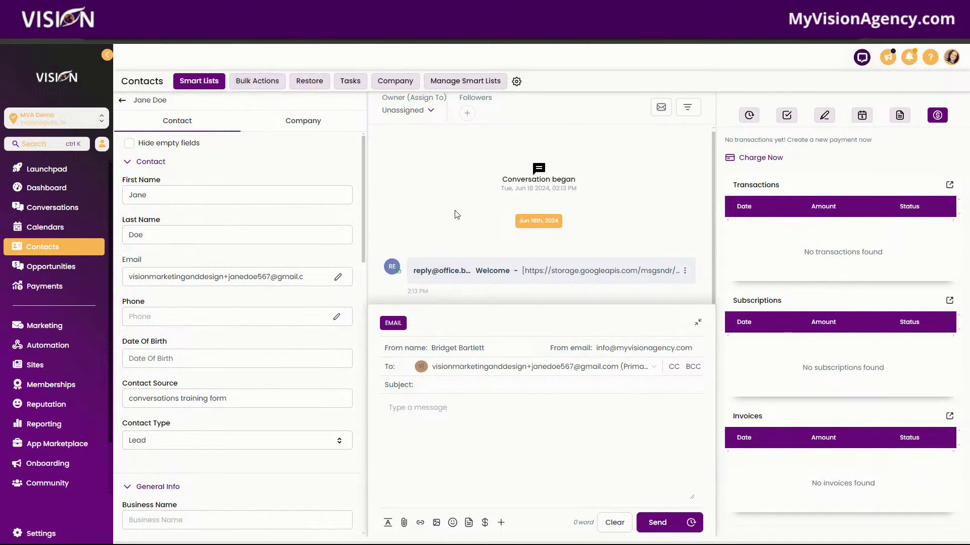
Step: Go from Smart Lists to Conversations and open Trigger Links > Links
{"action": "left_click", "coordinate": [193, 83]}
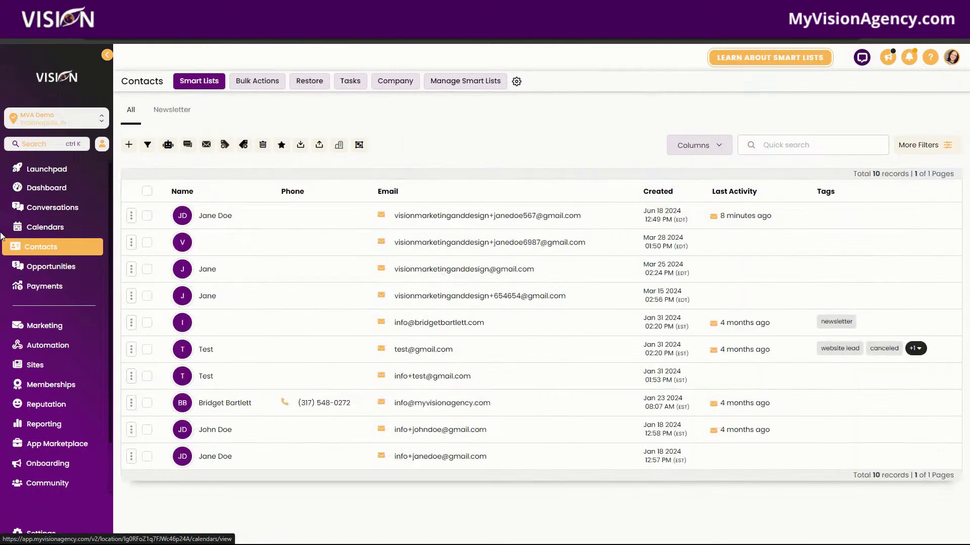
{"action": "left_click", "coordinate": [34, 214]}
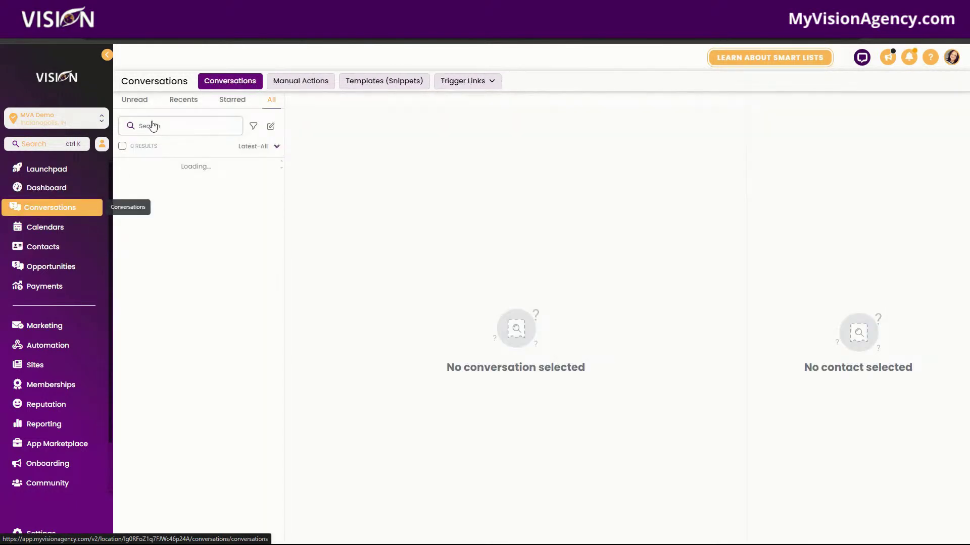
{"action": "left_click", "coordinate": [464, 81]}
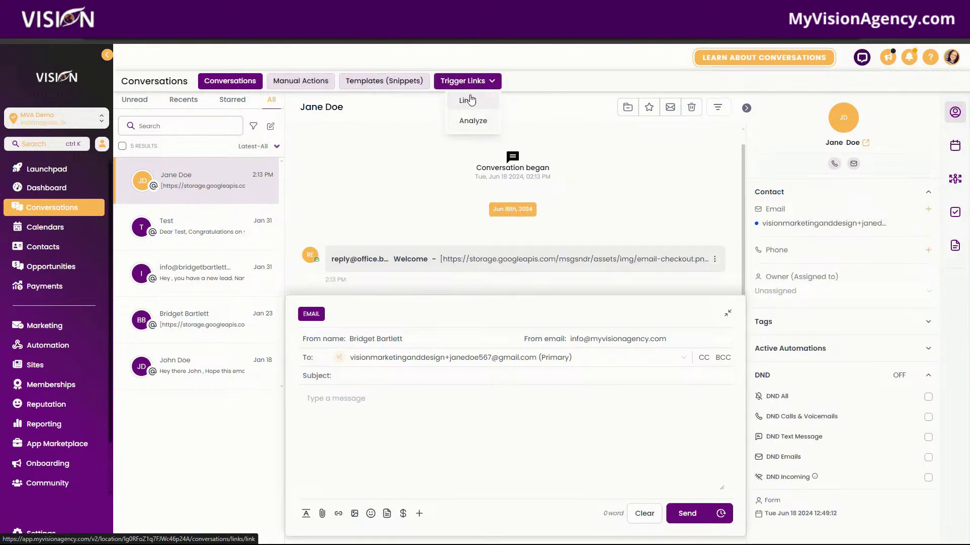
{"action": "left_click", "coordinate": [468, 101]}
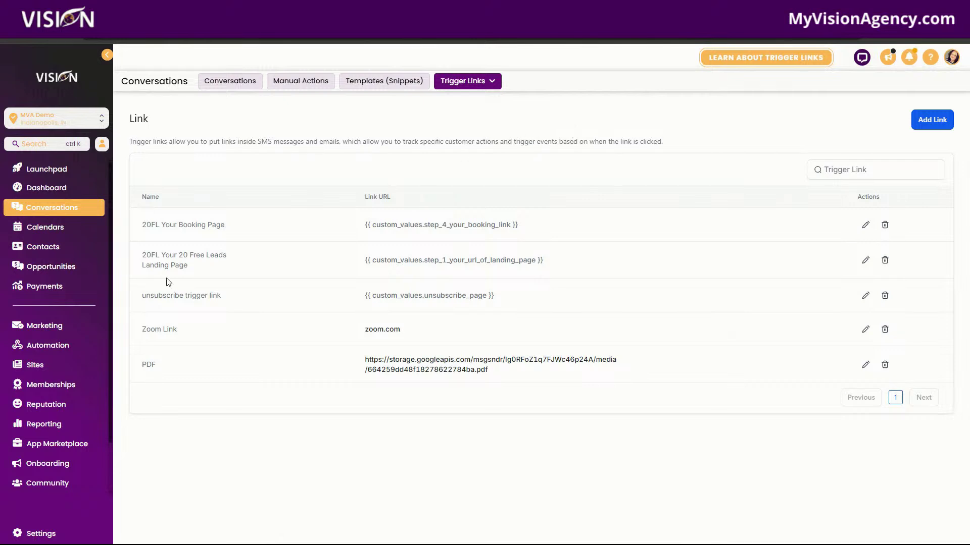
Step: Open the No Showed workflow in the Booking folder, browse the available triggers, and go back
{"action": "left_click", "coordinate": [46, 345]}
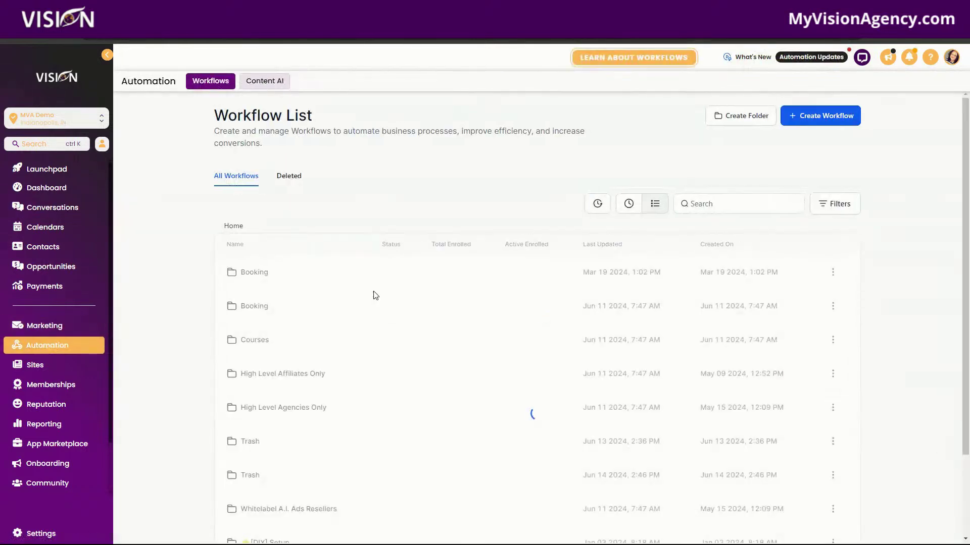
{"action": "left_click", "coordinate": [253, 275]}
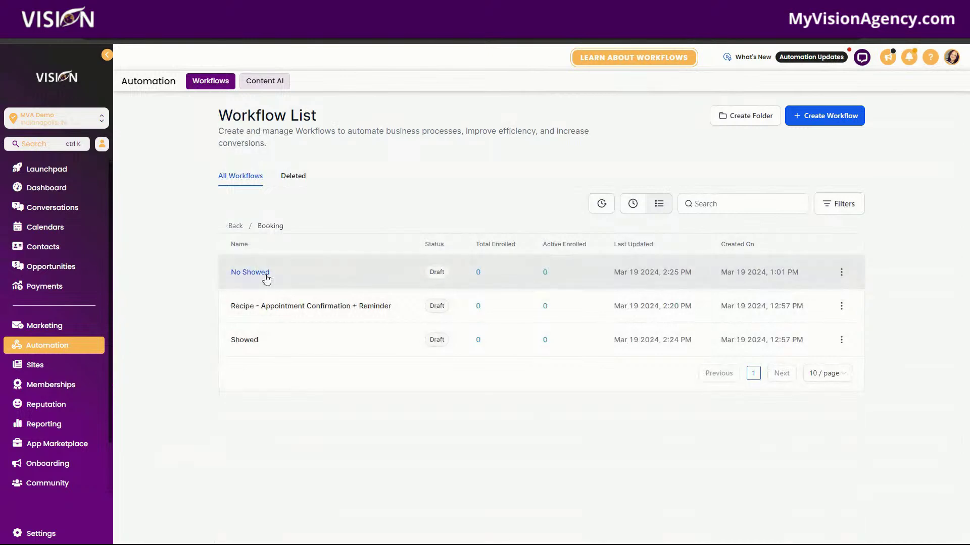
{"action": "left_click", "coordinate": [266, 278]}
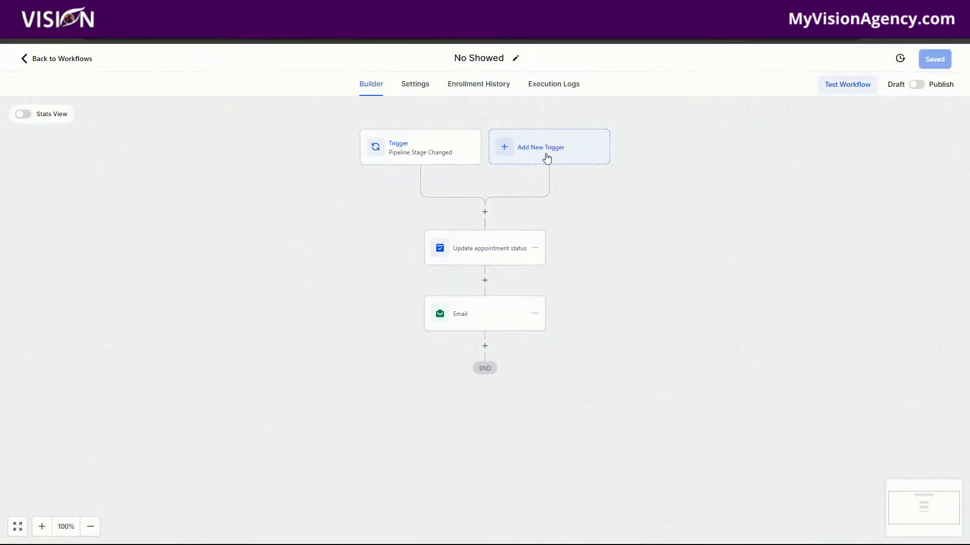
{"action": "left_click", "coordinate": [547, 158]}
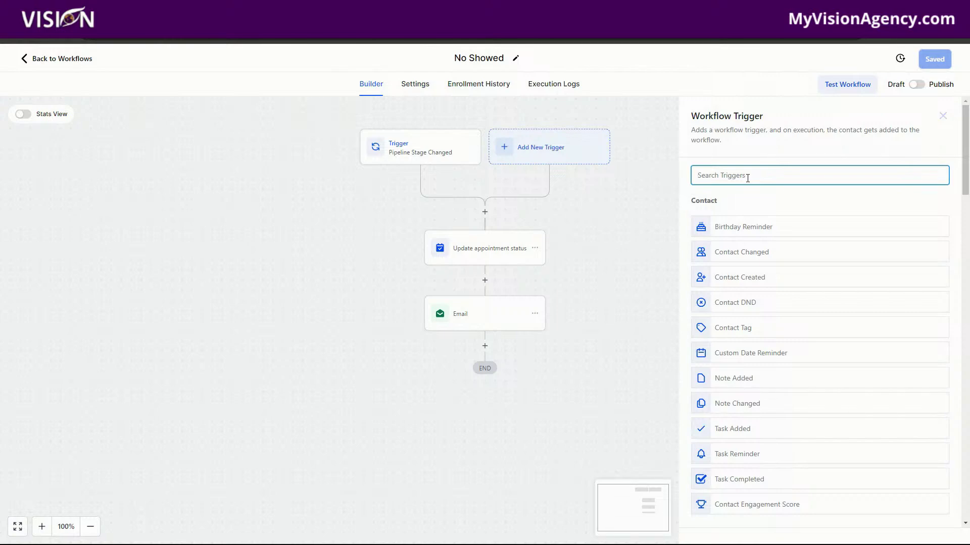
{"action": "scroll", "coordinate": [813, 380], "scroll_direction": "down", "scroll_amount": 15}
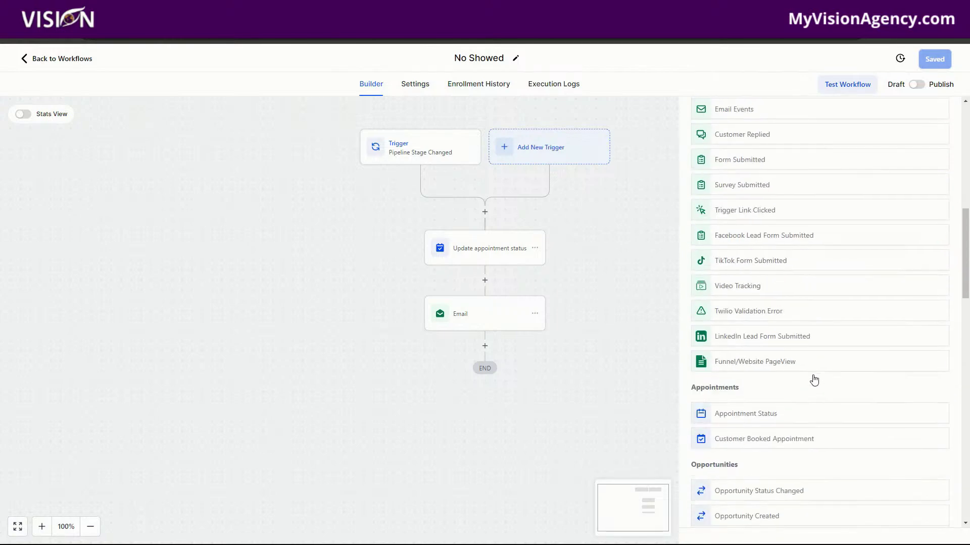
{"action": "scroll", "coordinate": [813, 380], "scroll_direction": "down", "scroll_amount": 18}
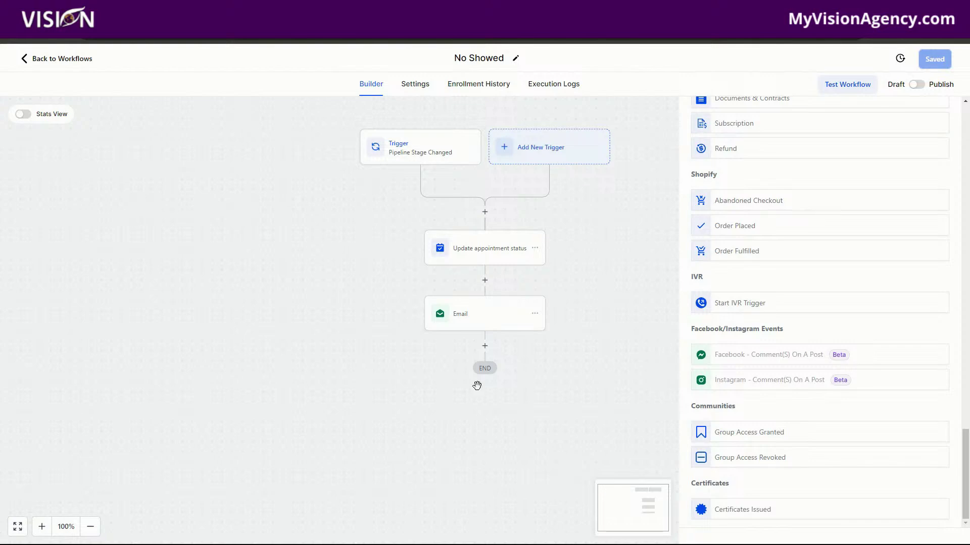
{"action": "left_click", "coordinate": [61, 59]}
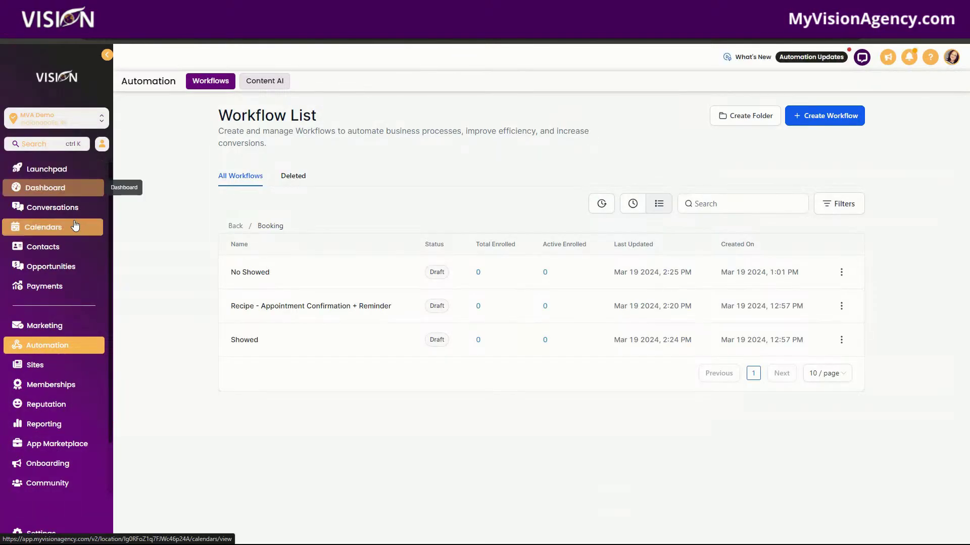
{"action": "left_click", "coordinate": [69, 215]}
{"action": "mouse_move", "coordinate": [455, 81]}
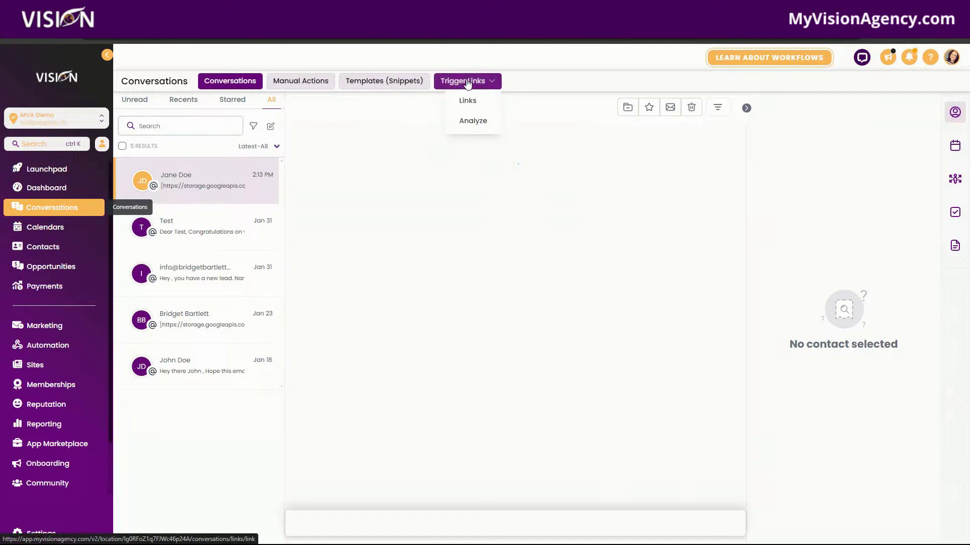
{"action": "left_click", "coordinate": [468, 103]}
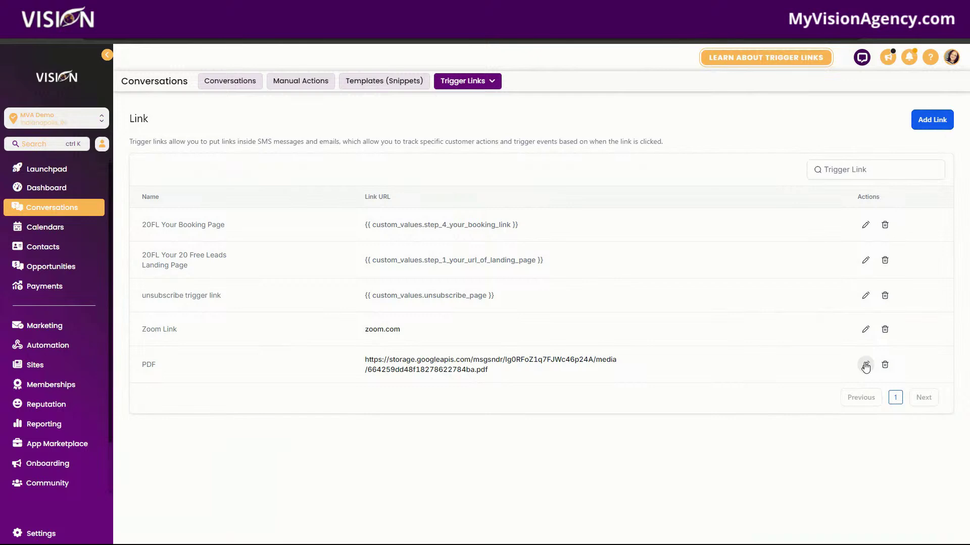
{"action": "left_click", "coordinate": [865, 365]}
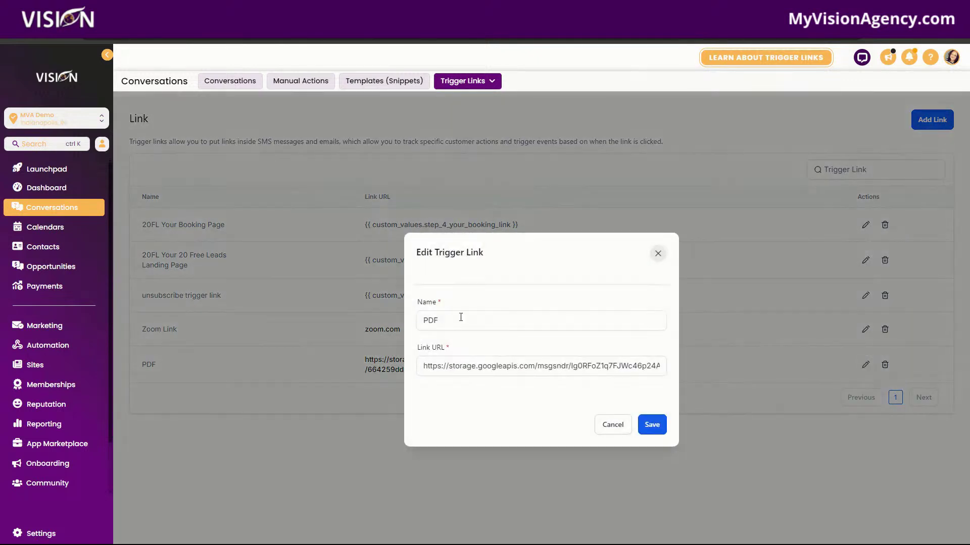
{"action": "left_click", "coordinate": [657, 254]}
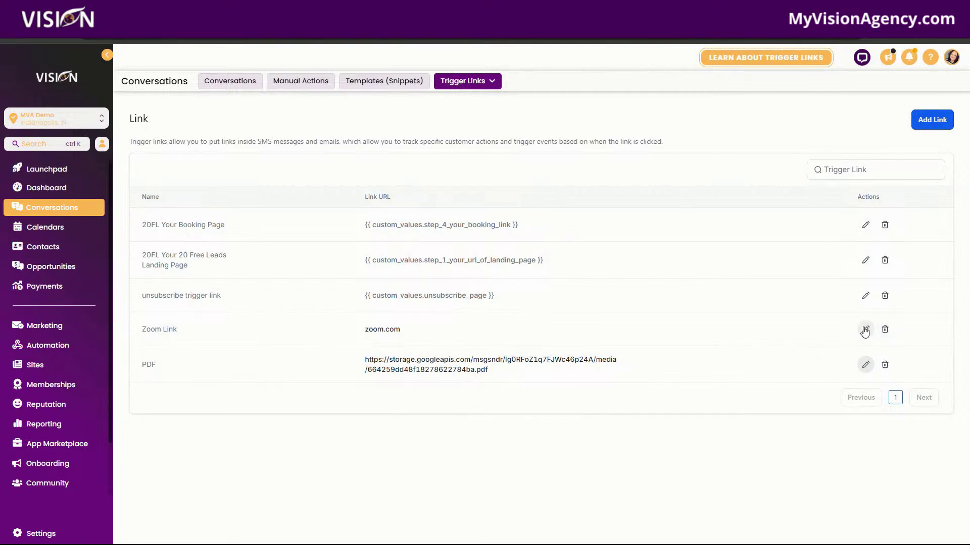
{"action": "left_click", "coordinate": [865, 330]}
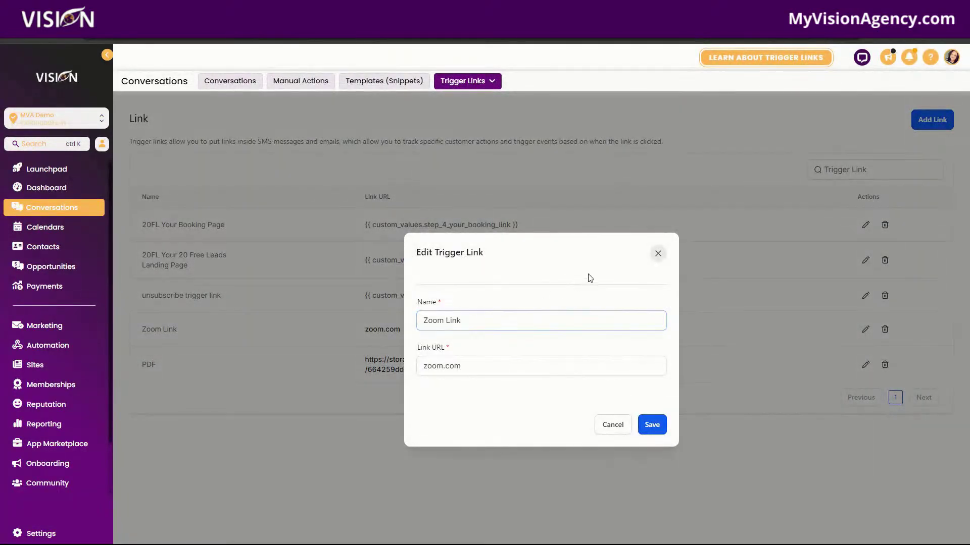
{"action": "left_click", "coordinate": [478, 366]}
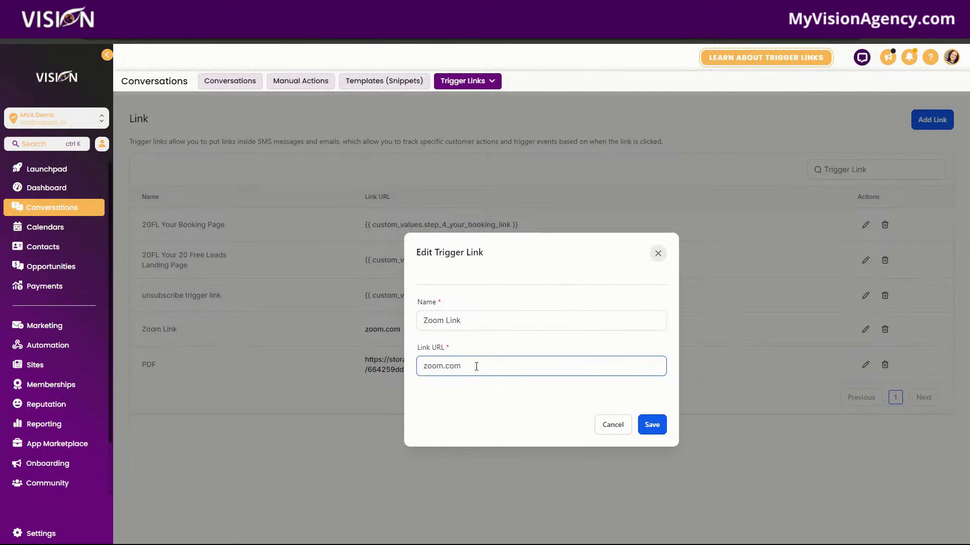
{"action": "left_click", "coordinate": [658, 253]}
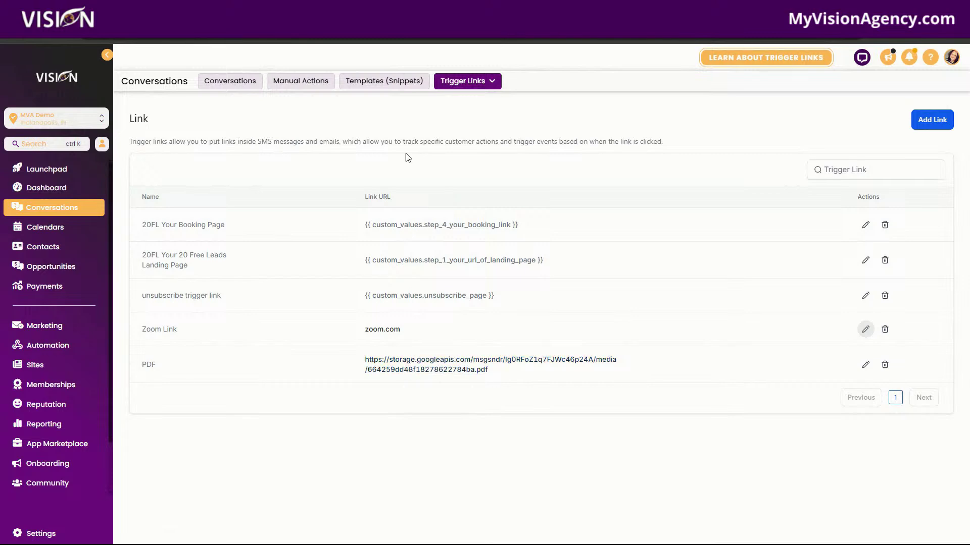
{"action": "left_click", "coordinate": [397, 86]}
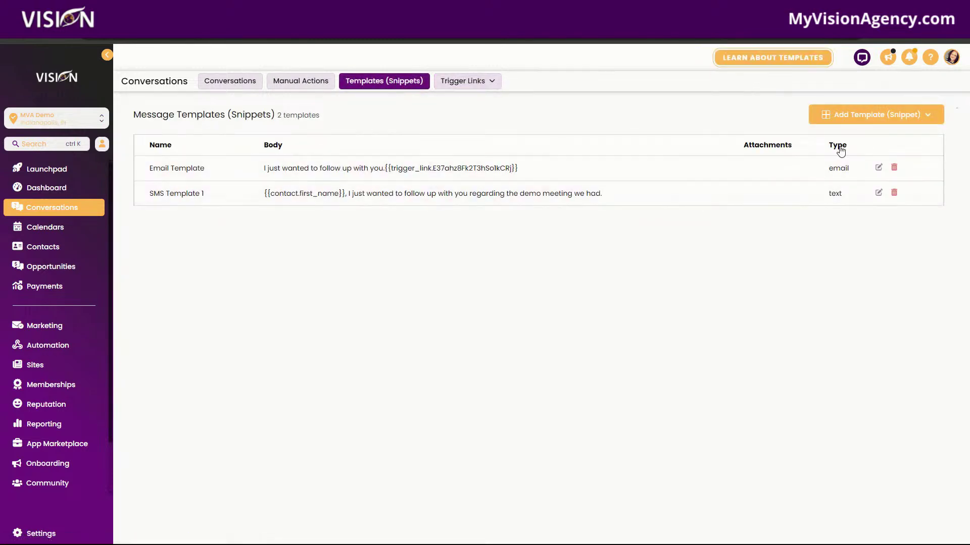
{"action": "left_click", "coordinate": [878, 167]}
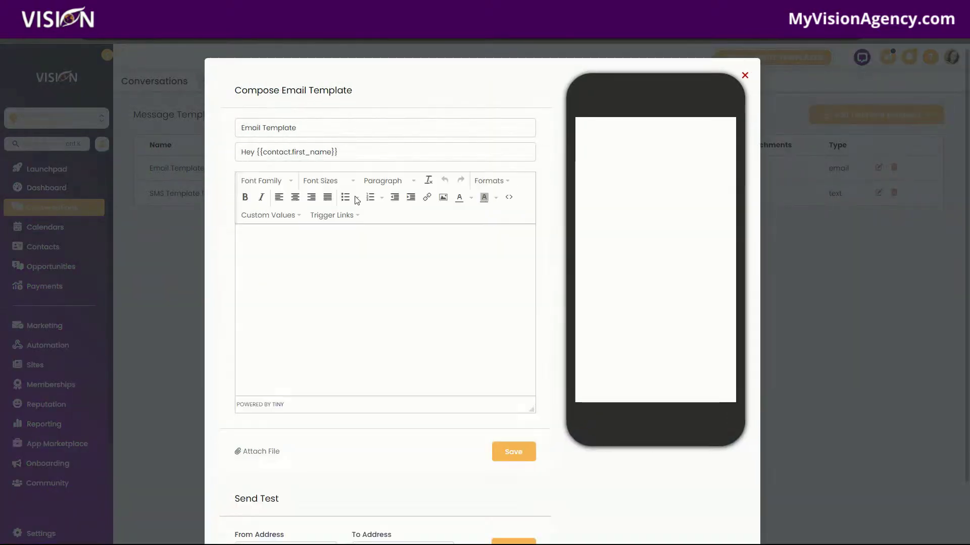
{"action": "left_click", "coordinate": [496, 230]}
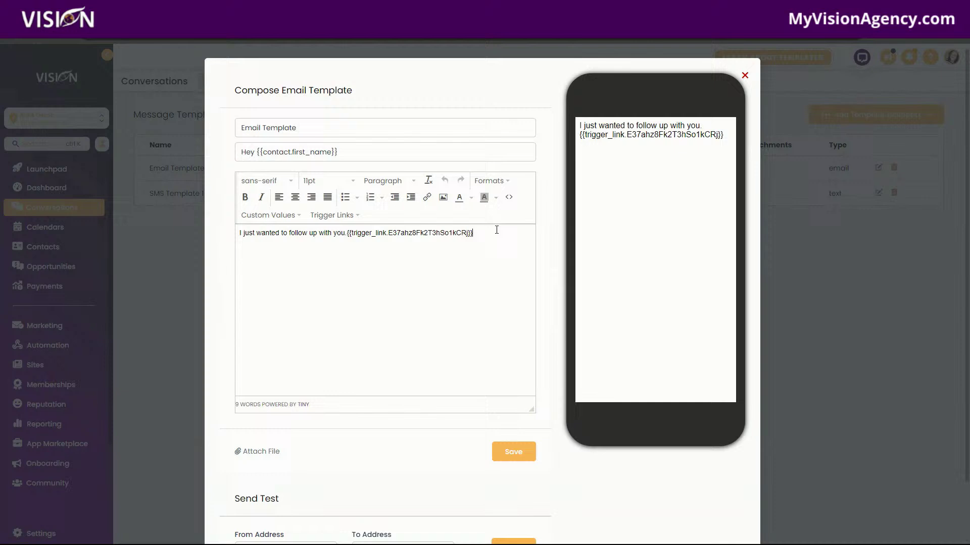
{"action": "left_click", "coordinate": [340, 216]}
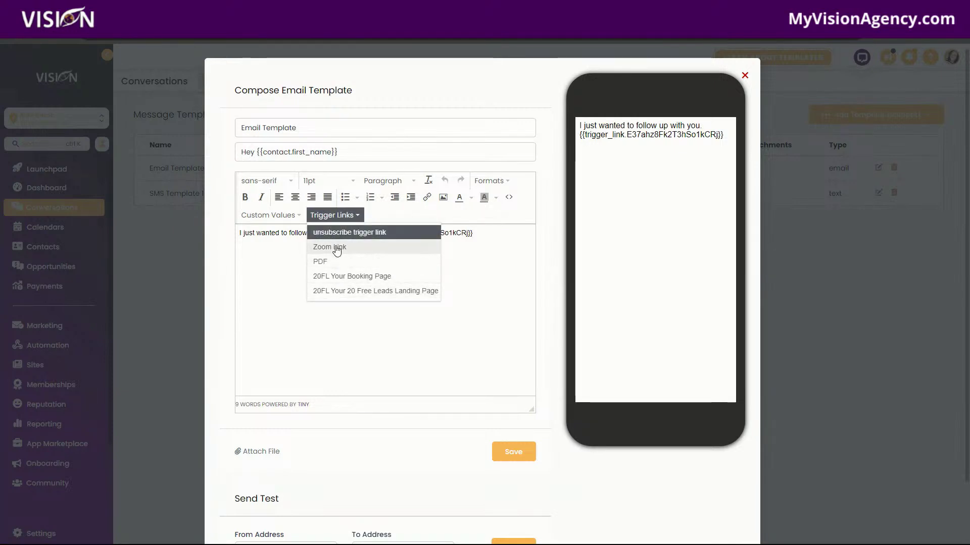
{"action": "left_click", "coordinate": [745, 75]}
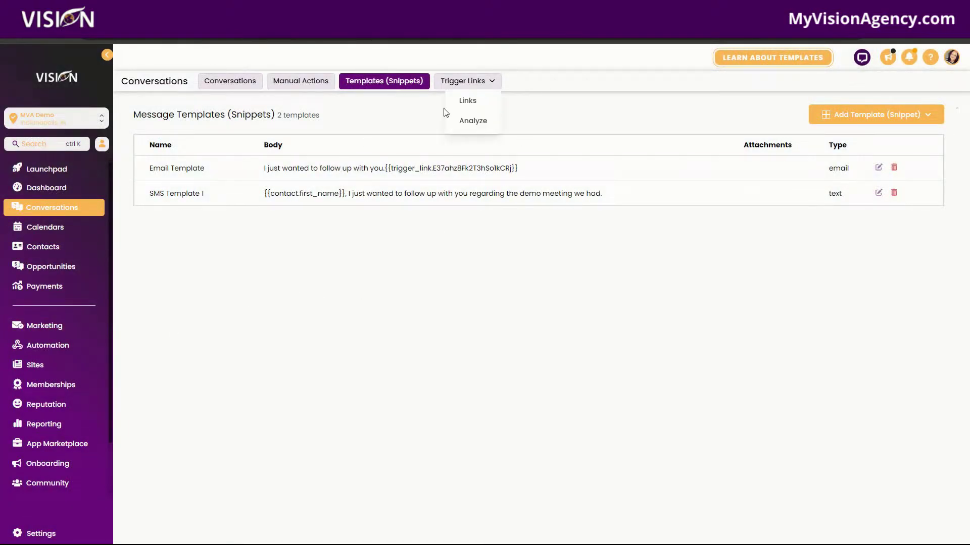
{"action": "left_click", "coordinate": [467, 80]}
{"action": "mouse_move", "coordinate": [467, 83]}
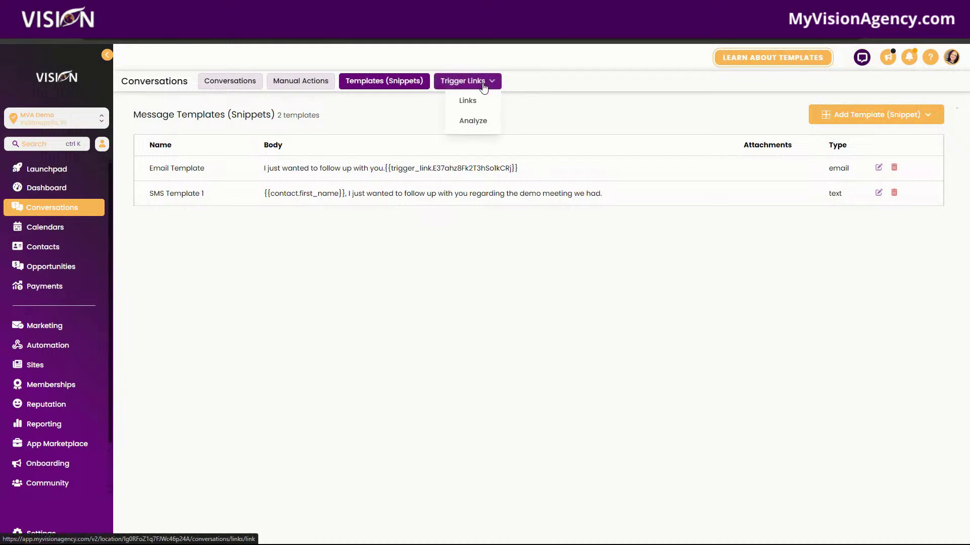
{"action": "left_click", "coordinate": [468, 100]}
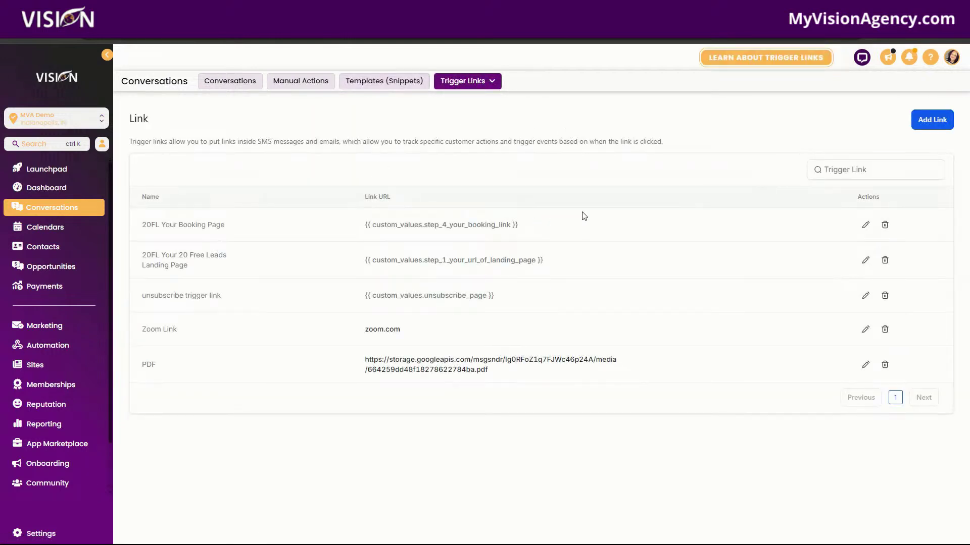
{"action": "left_click_drag", "start_coordinate": [537, 230], "coordinate": [249, 225]}
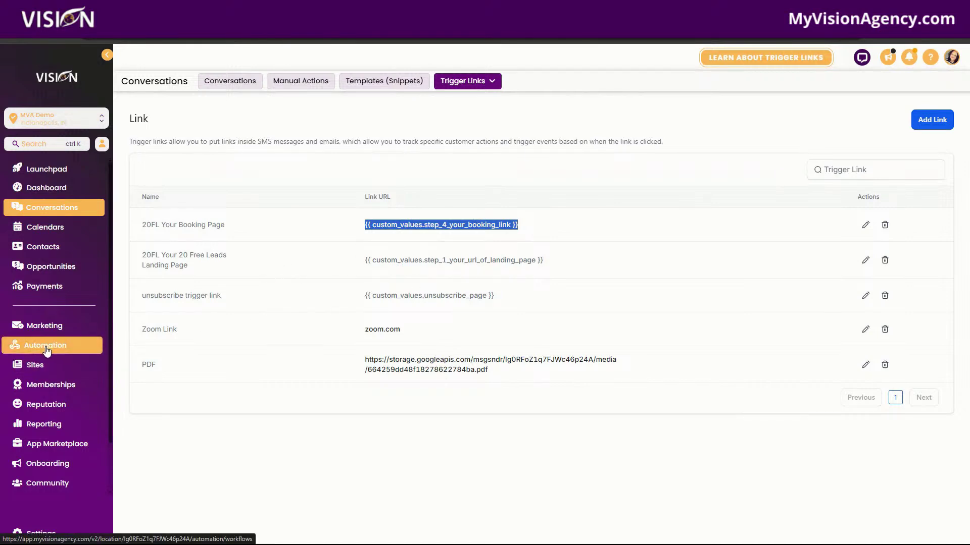
Step: Open the No Showed workflow in Automation's Booking folder
{"action": "left_click", "coordinate": [85, 351]}
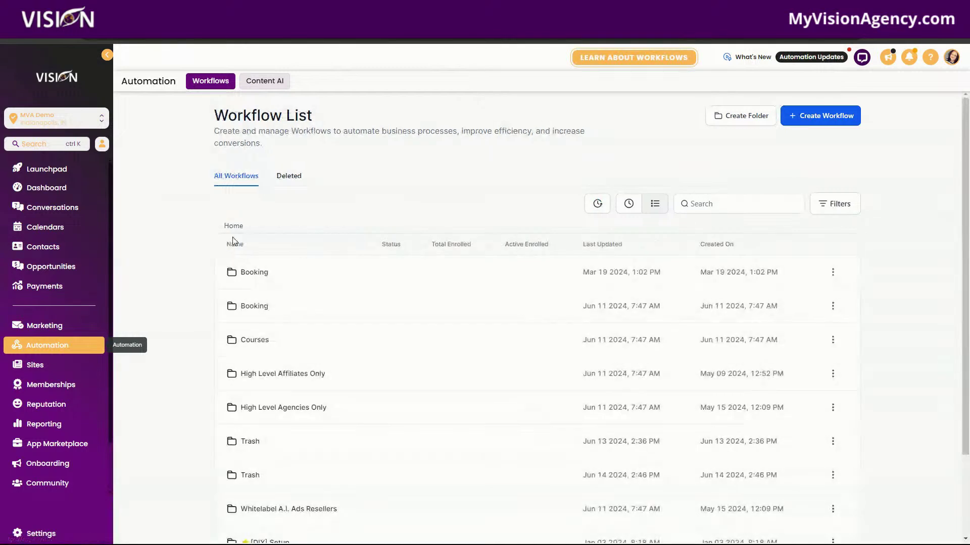
{"action": "left_click", "coordinate": [244, 275]}
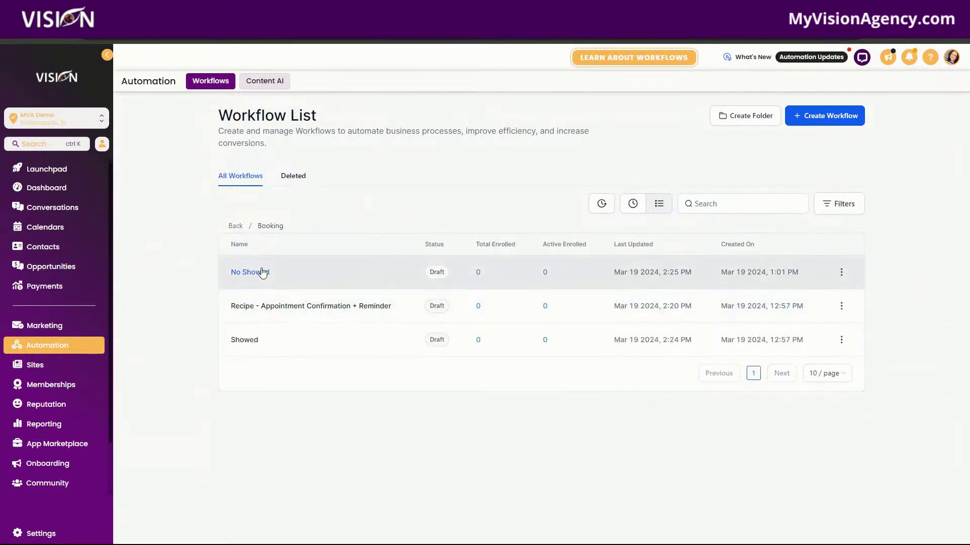
{"action": "left_click", "coordinate": [262, 273]}
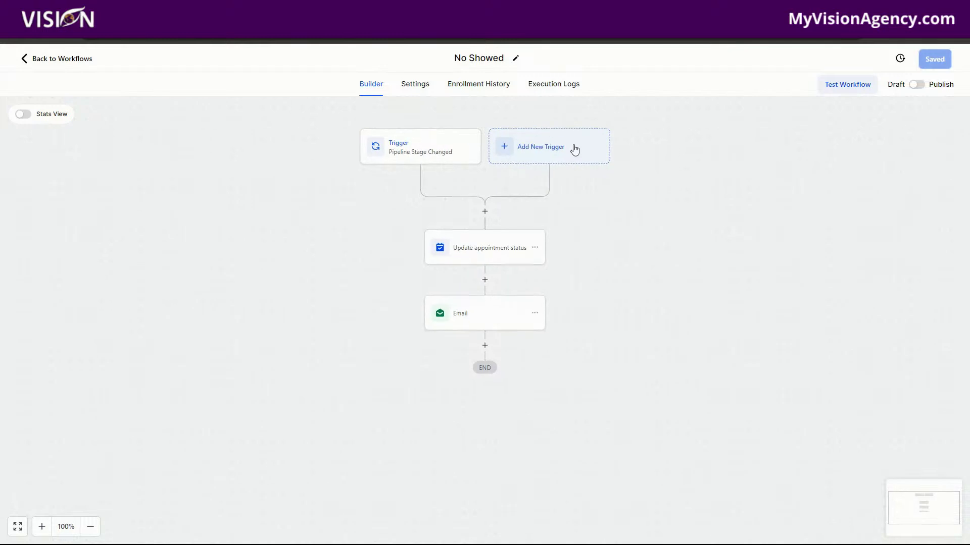
Step: Add and save a Trigger Link Clicked trigger filtered to Trigger link = Zoom Link
{"action": "left_click", "coordinate": [574, 152]}
{"action": "type", "text": "tri"}
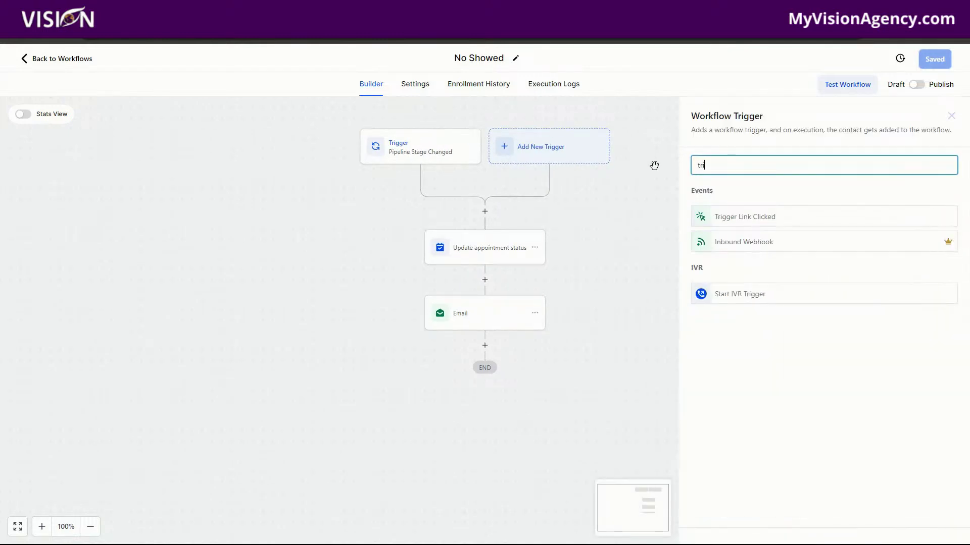
{"action": "type", "text": "gger"}
{"action": "left_click", "coordinate": [735, 223]}
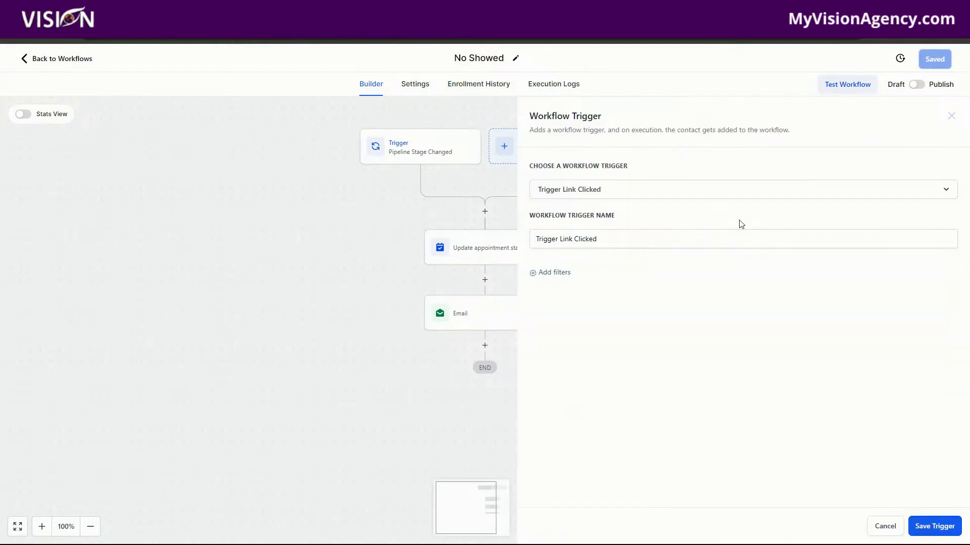
{"action": "left_click", "coordinate": [555, 273]}
{"action": "left_click", "coordinate": [593, 286]}
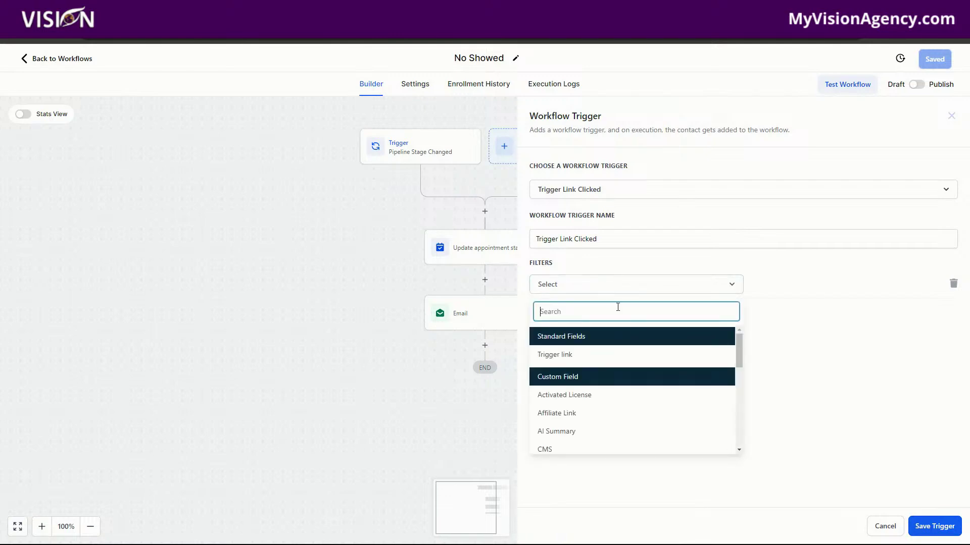
{"action": "left_click", "coordinate": [578, 356]}
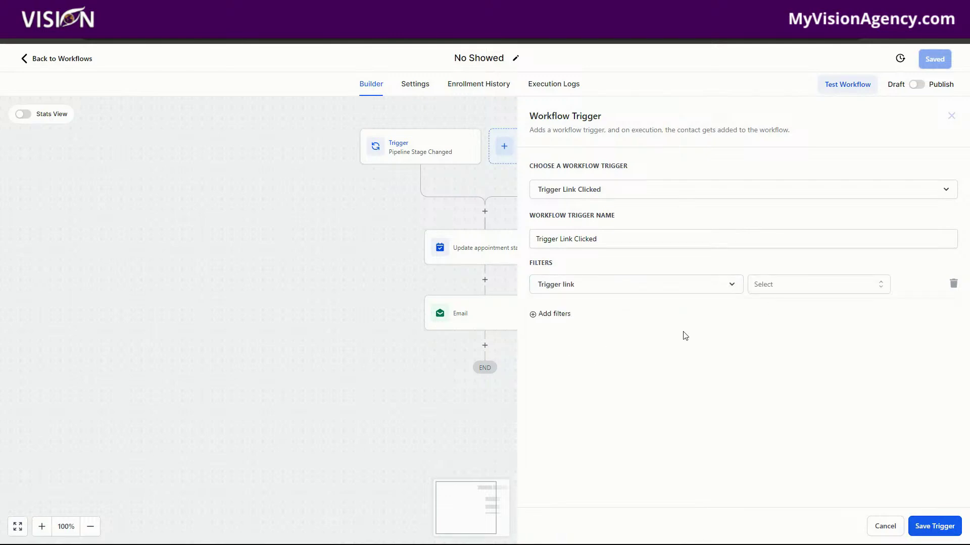
{"action": "left_click", "coordinate": [792, 289]}
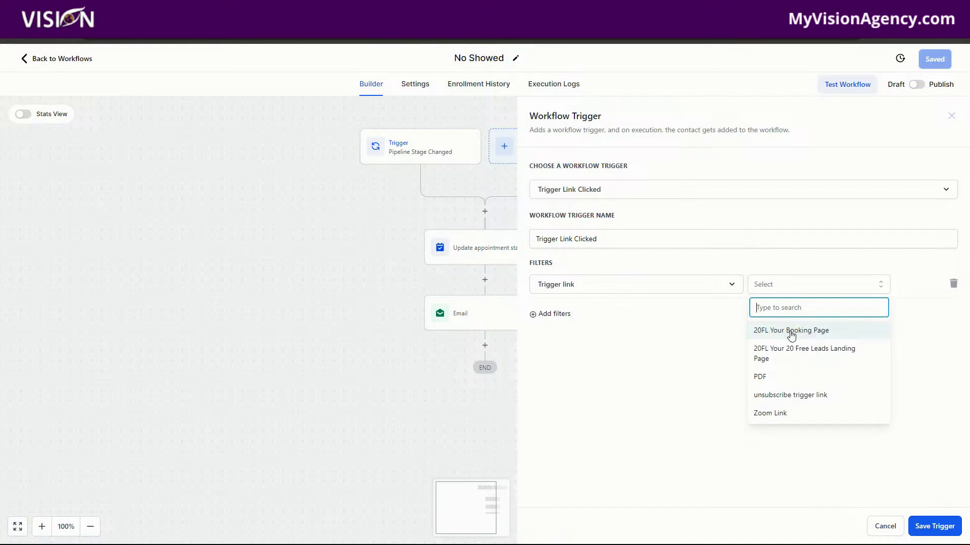
{"action": "left_click", "coordinate": [781, 418]}
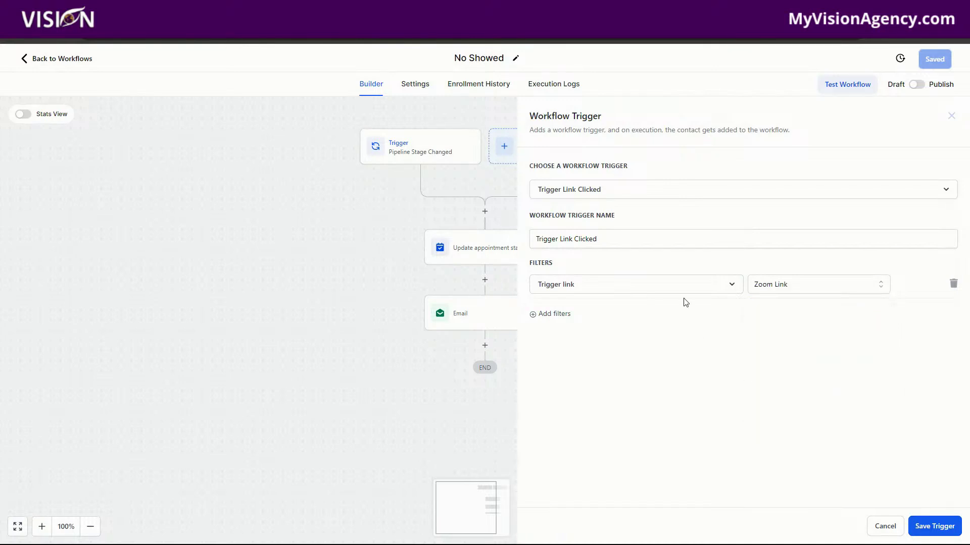
{"action": "left_click", "coordinate": [936, 527]}
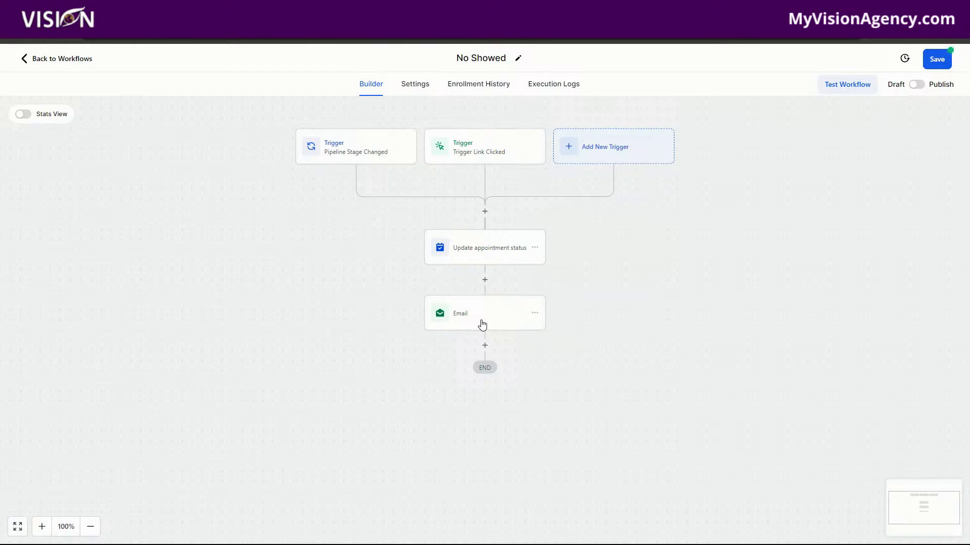
Step: Delete the Trigger Link Clicked trigger, save the No Showed workflow, and exit the builder
{"action": "left_click", "coordinate": [465, 152]}
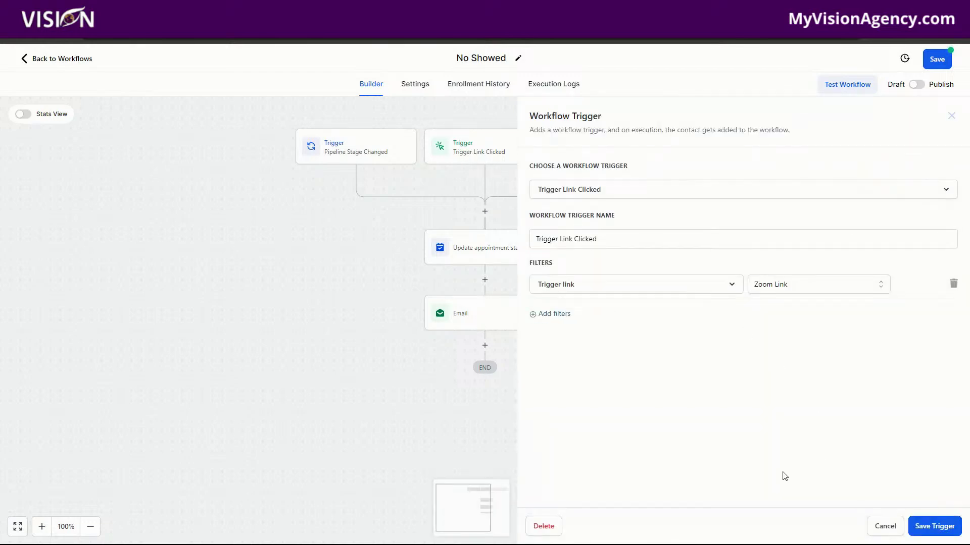
{"action": "left_click", "coordinate": [543, 526]}
{"action": "left_click", "coordinate": [591, 326]}
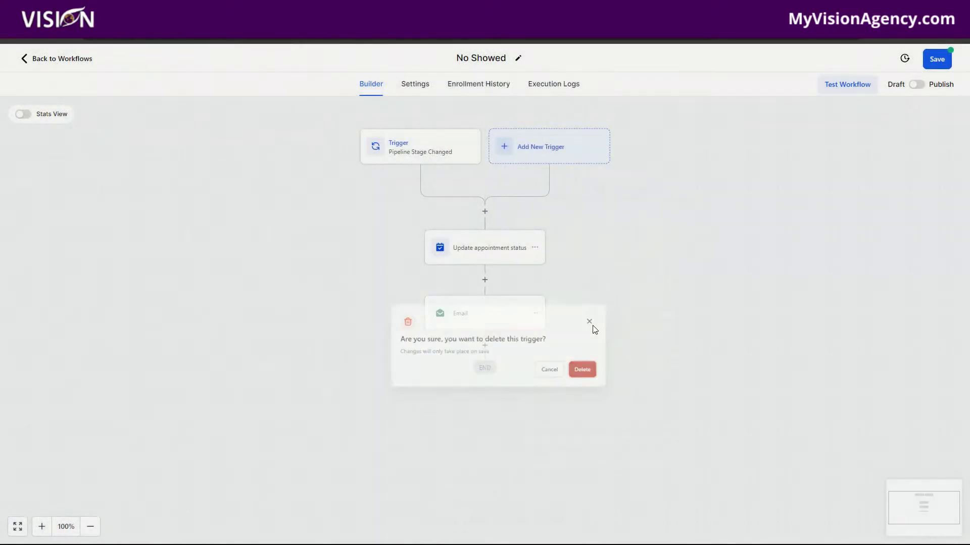
{"action": "left_click", "coordinate": [937, 59]}
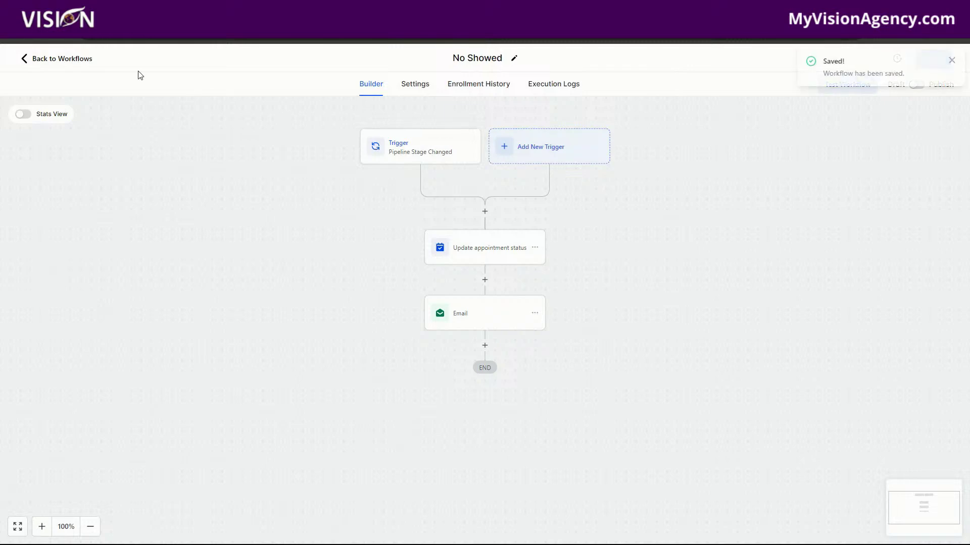
{"action": "left_click", "coordinate": [52, 59]}
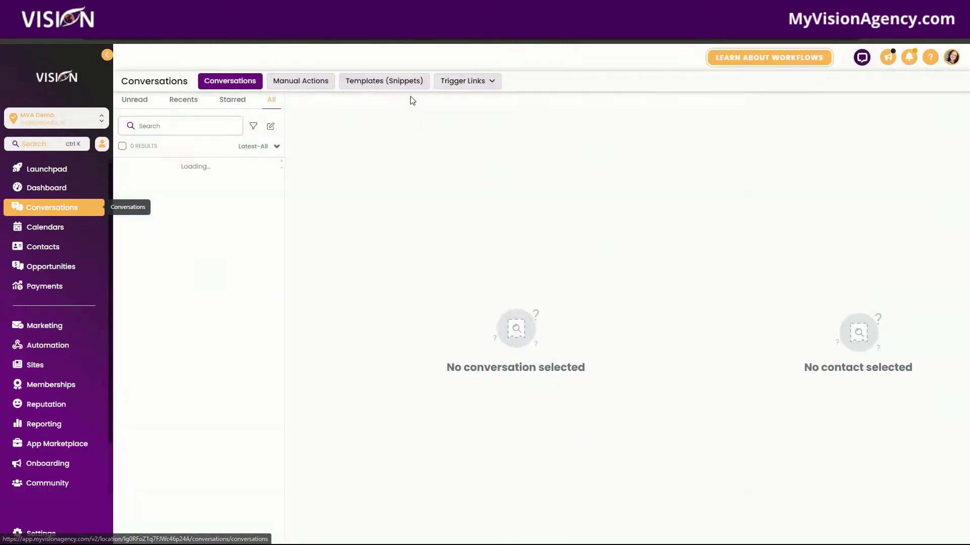
Step: Check Trigger Links, then open the latest conversation's contact record from Conversations
{"action": "left_click", "coordinate": [465, 80]}
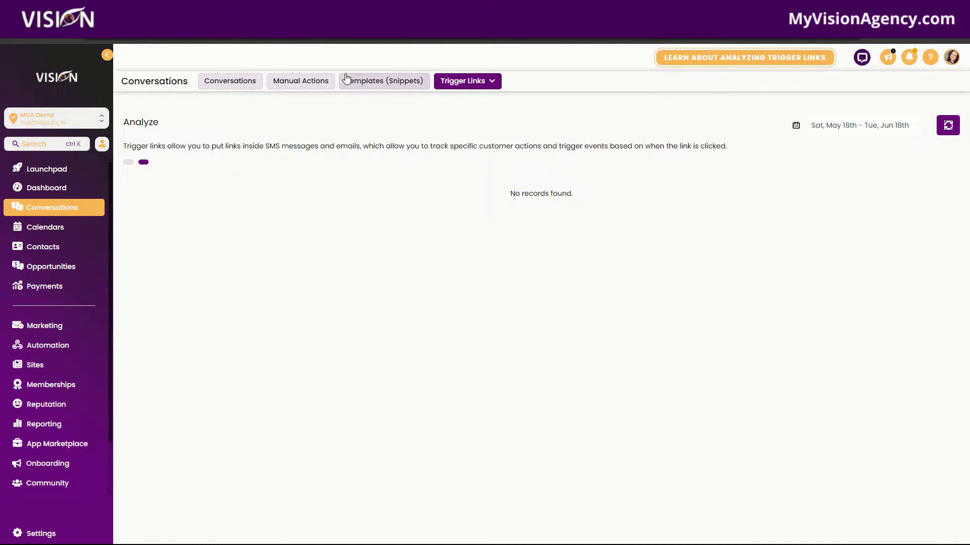
{"action": "left_click", "coordinate": [230, 82]}
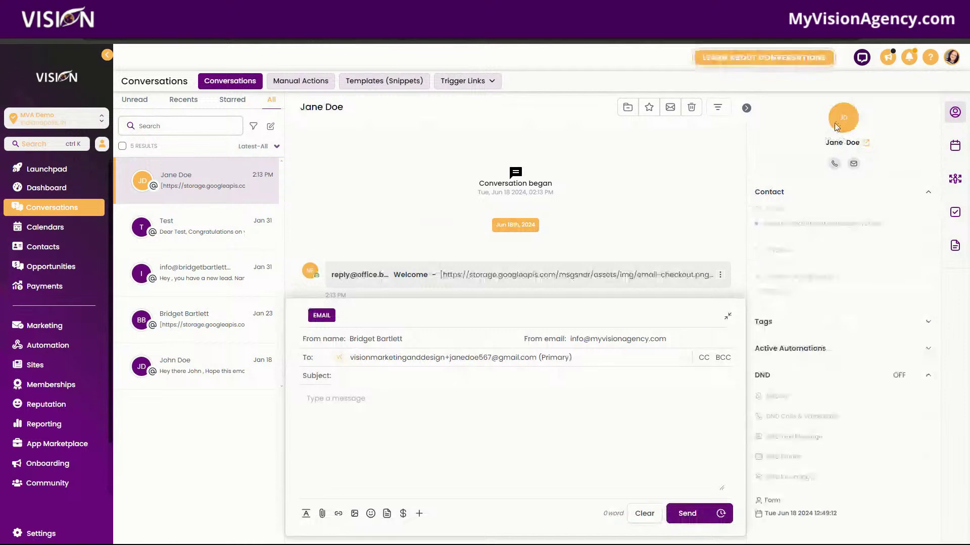
{"action": "left_click", "coordinate": [844, 121]}
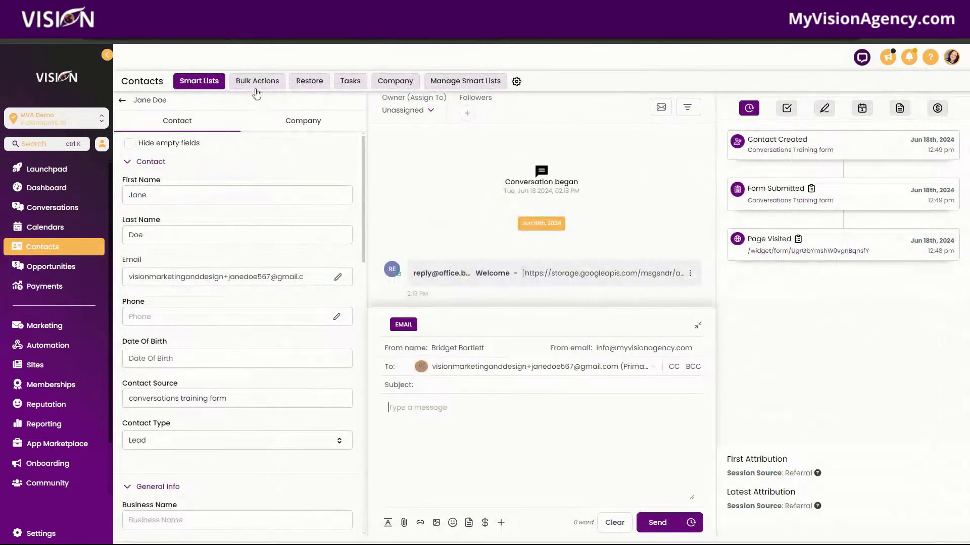
Step: Browse the Restore and Tasks lists, ending on the empty Company list
{"action": "left_click", "coordinate": [318, 84]}
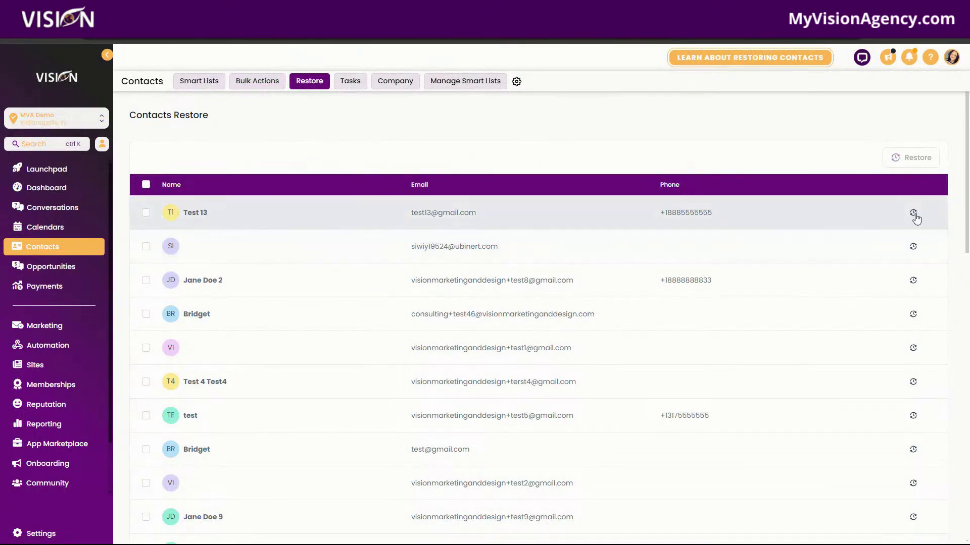
{"action": "left_click", "coordinate": [349, 82]}
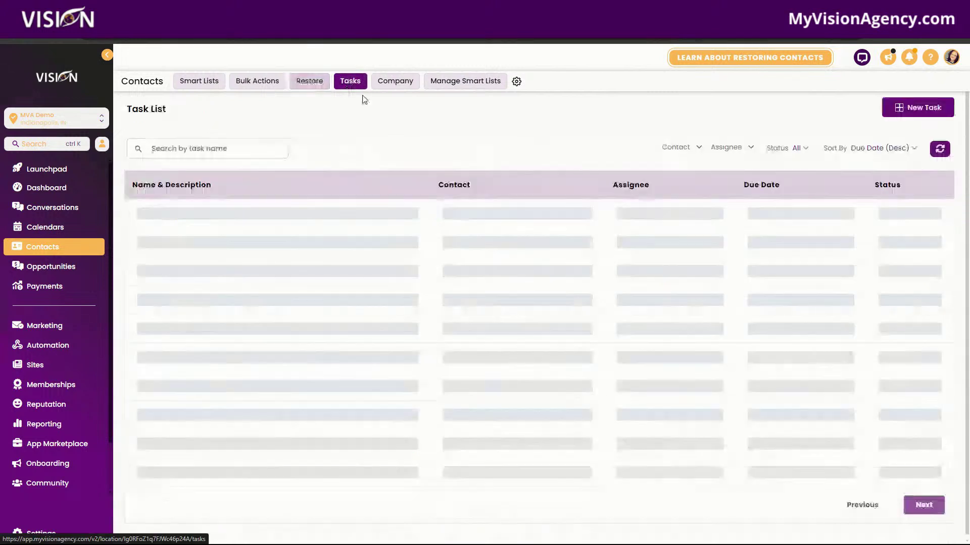
{"action": "left_click", "coordinate": [397, 83]}
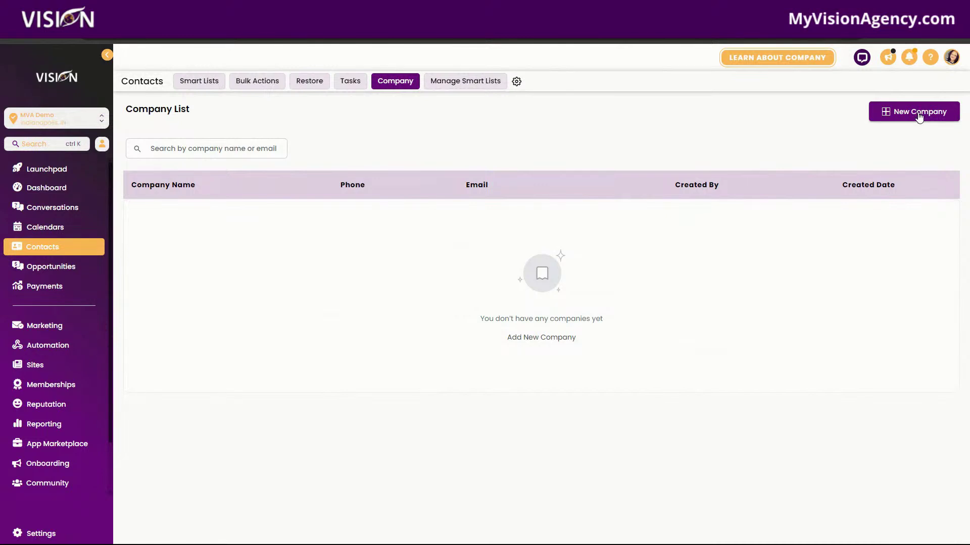
Step: Abandon a first new-company form, then reach the Company list again via a contact record
{"action": "left_click", "coordinate": [882, 118]}
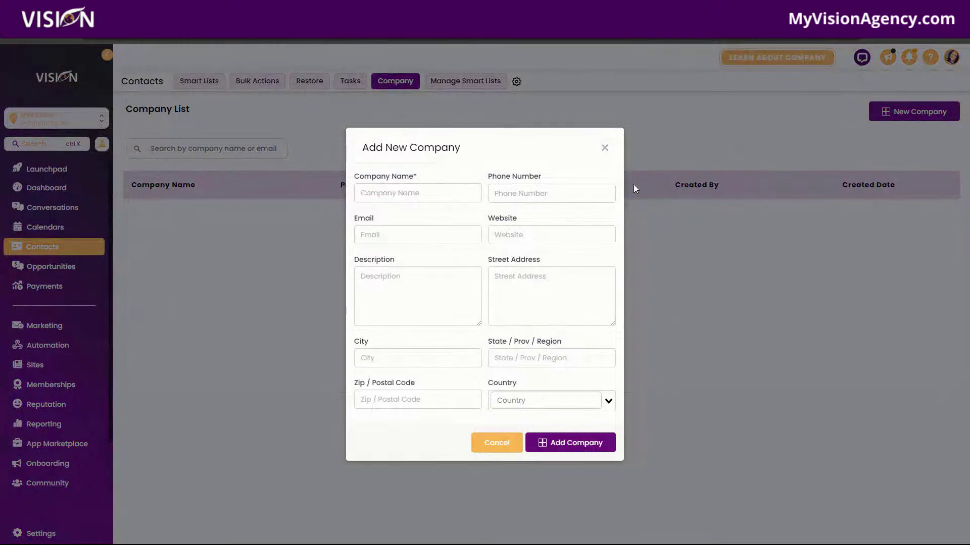
{"action": "left_click", "coordinate": [605, 150]}
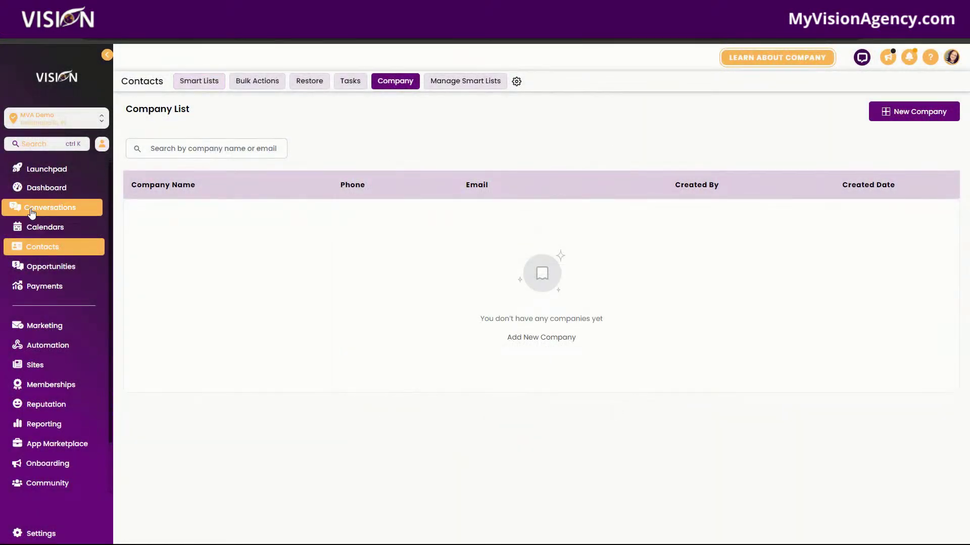
{"action": "left_click", "coordinate": [31, 211]}
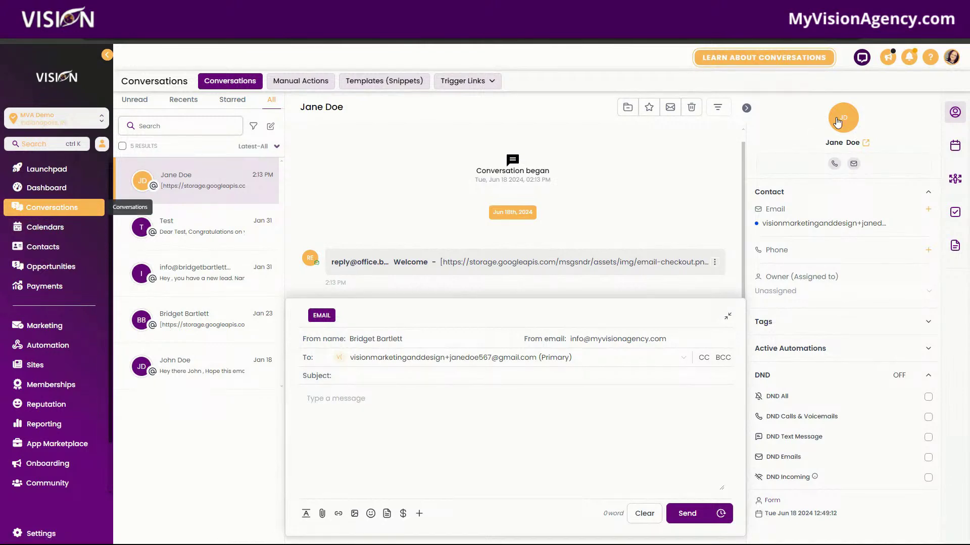
{"action": "left_click", "coordinate": [837, 121]}
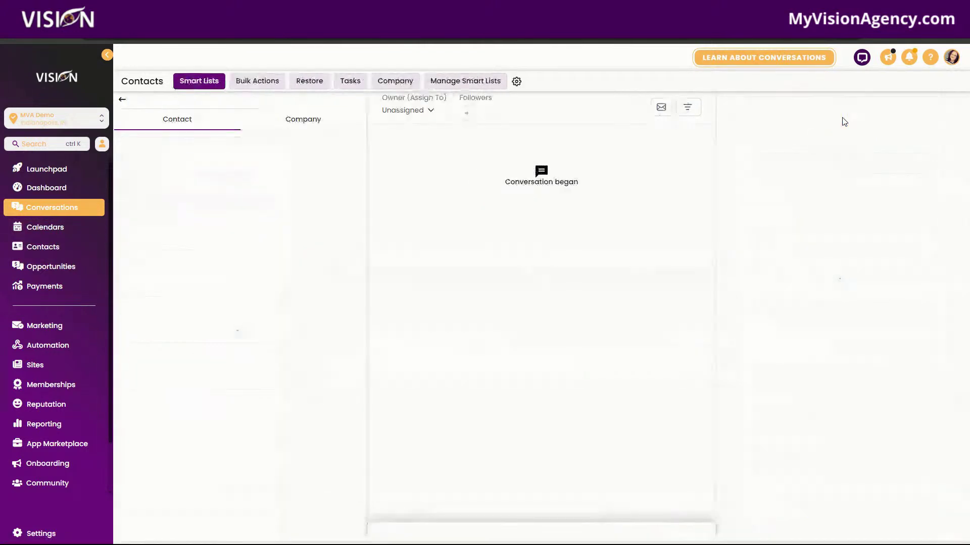
{"action": "left_click", "coordinate": [395, 81]}
Step: Add a company named 'Test' and return to Conversations
{"action": "left_click", "coordinate": [902, 116]}
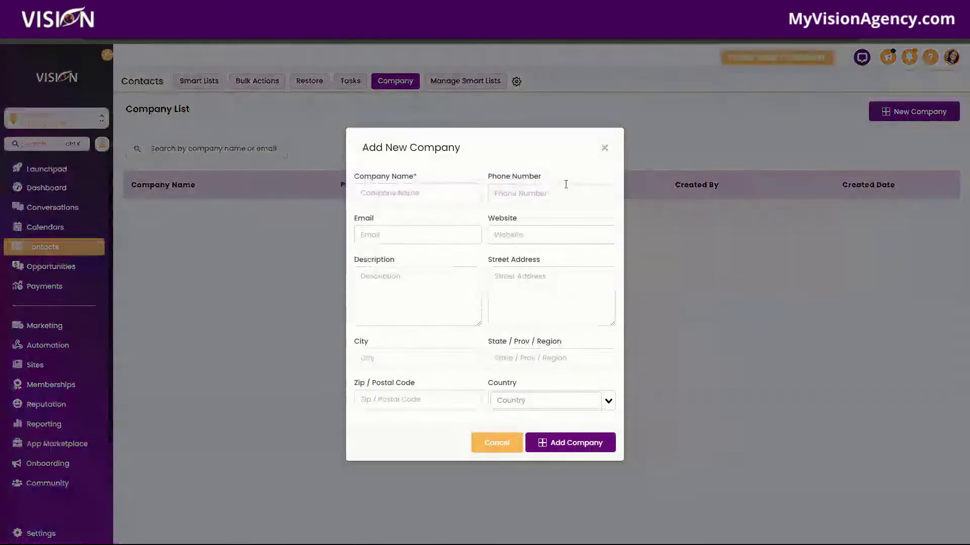
{"action": "left_click", "coordinate": [468, 197]}
{"action": "type", "text": "Test"}
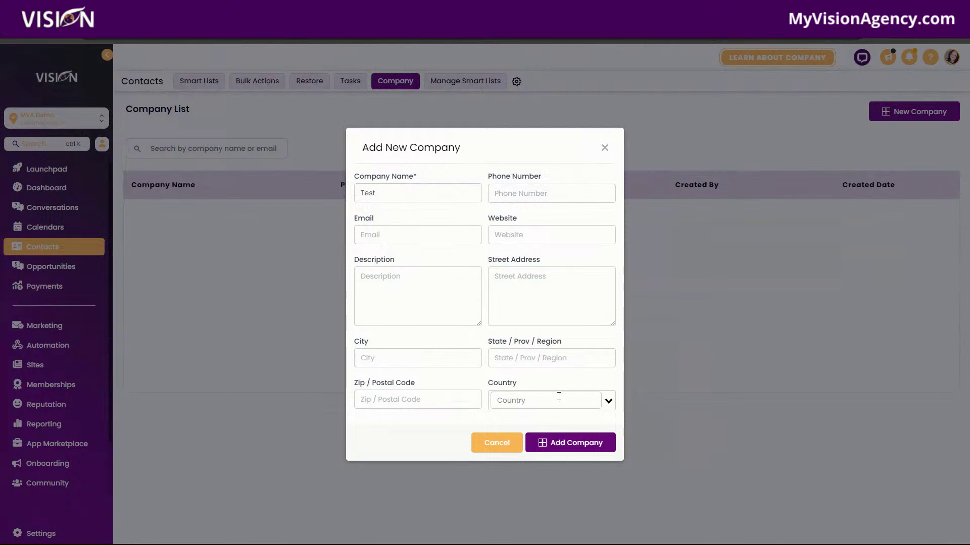
{"action": "left_click", "coordinate": [585, 453]}
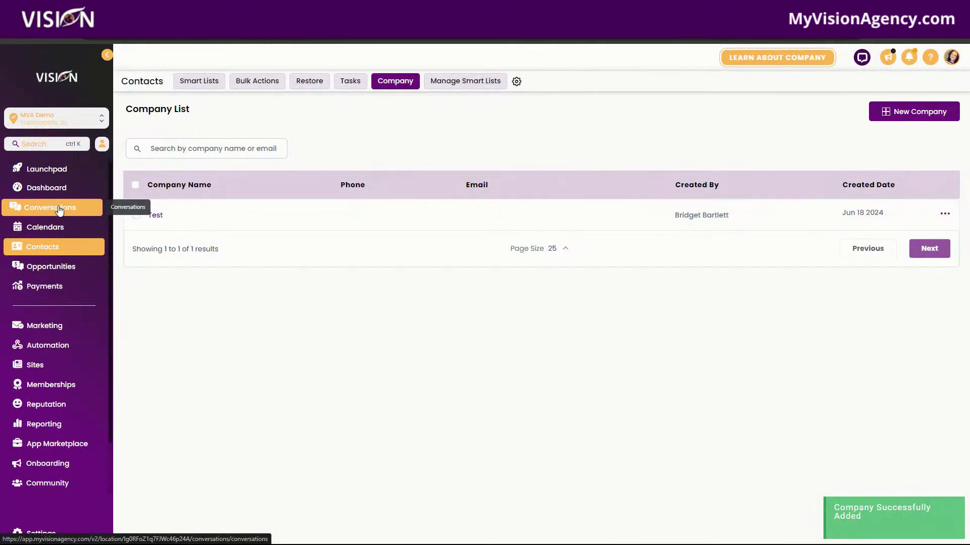
{"action": "left_click", "coordinate": [87, 211]}
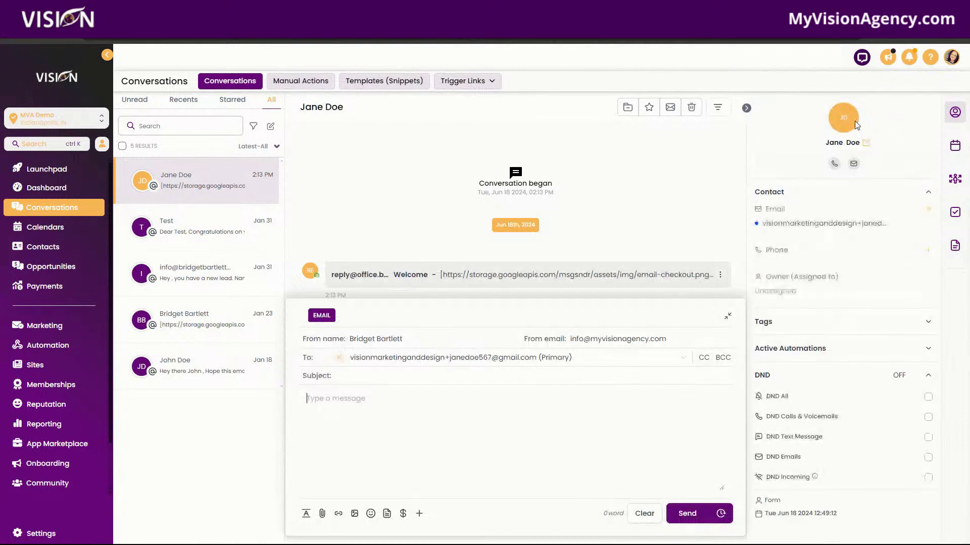
Step: Associate the contact with the Test company, then view Manage Smart Lists showing Newsletter
{"action": "left_click", "coordinate": [842, 113]}
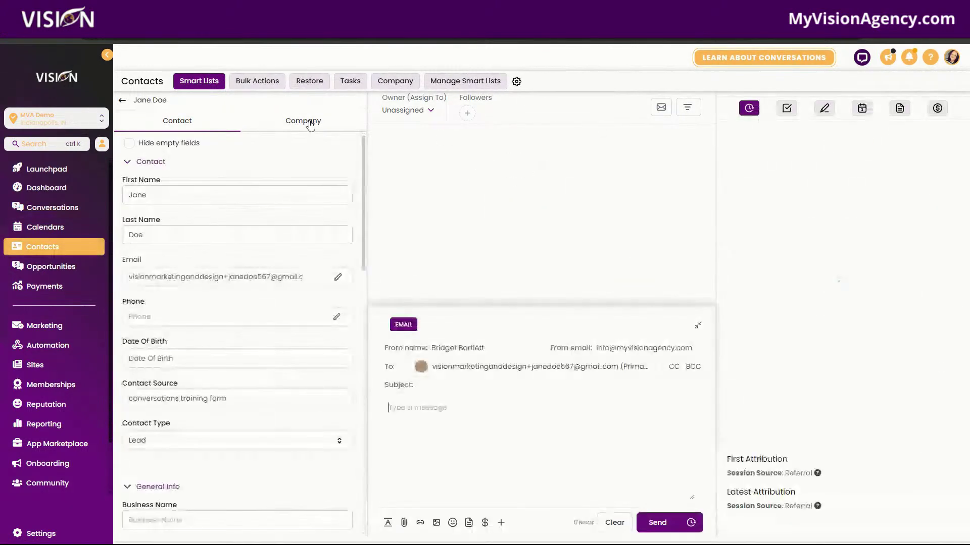
{"action": "left_click", "coordinate": [310, 124]}
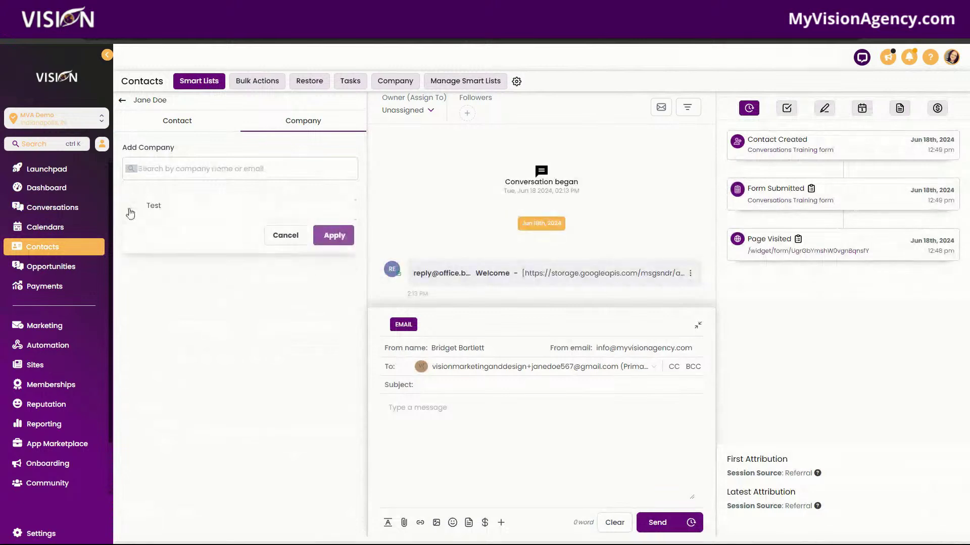
{"action": "left_click", "coordinate": [190, 205]}
{"action": "left_click", "coordinate": [334, 236]}
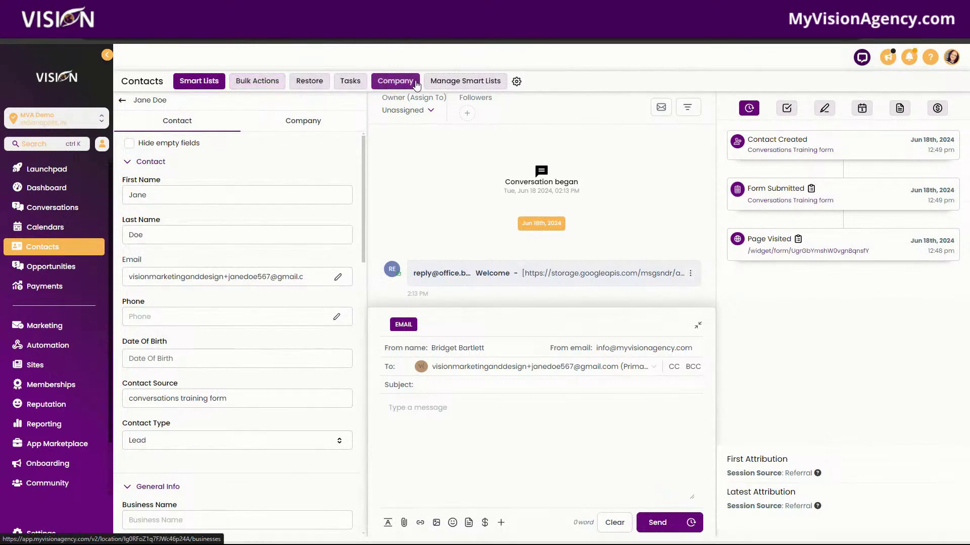
{"action": "left_click", "coordinate": [475, 82]}
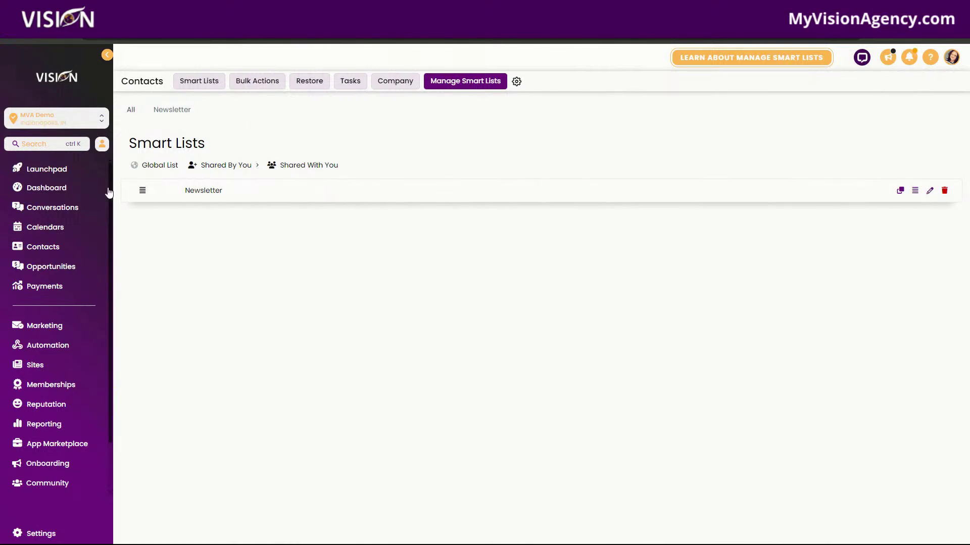
Step: Filter the full contacts list by the tag 'active' as a trial
{"action": "left_click", "coordinate": [45, 245]}
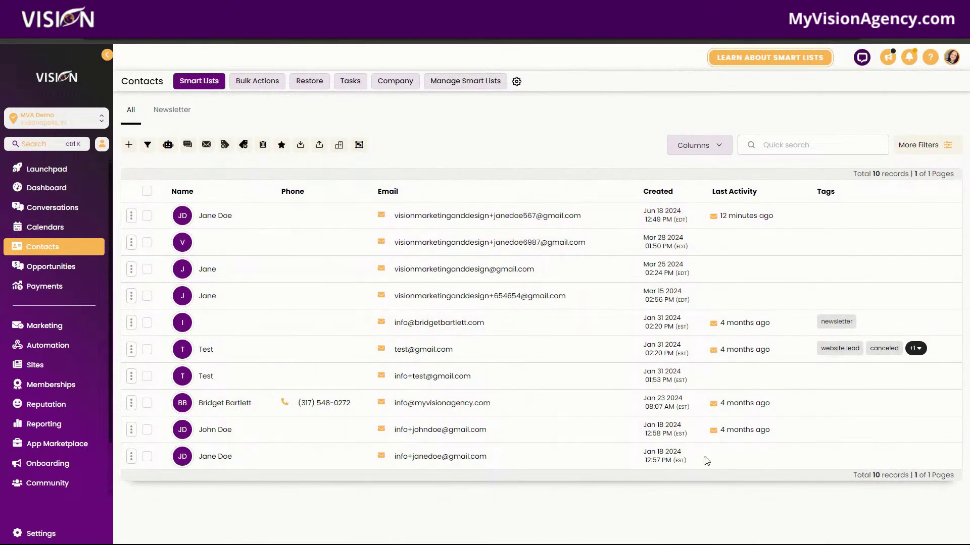
{"action": "left_click", "coordinate": [942, 146]}
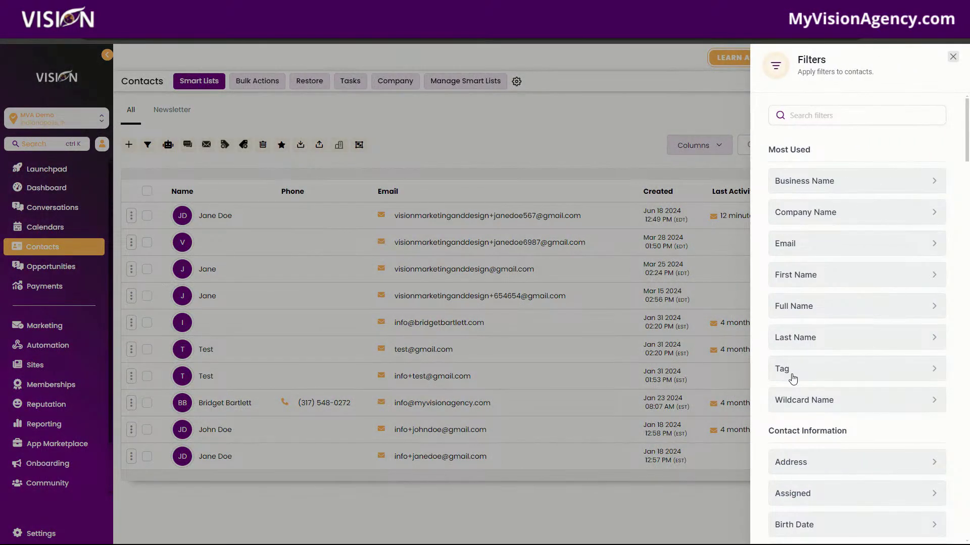
{"action": "left_click", "coordinate": [793, 379]}
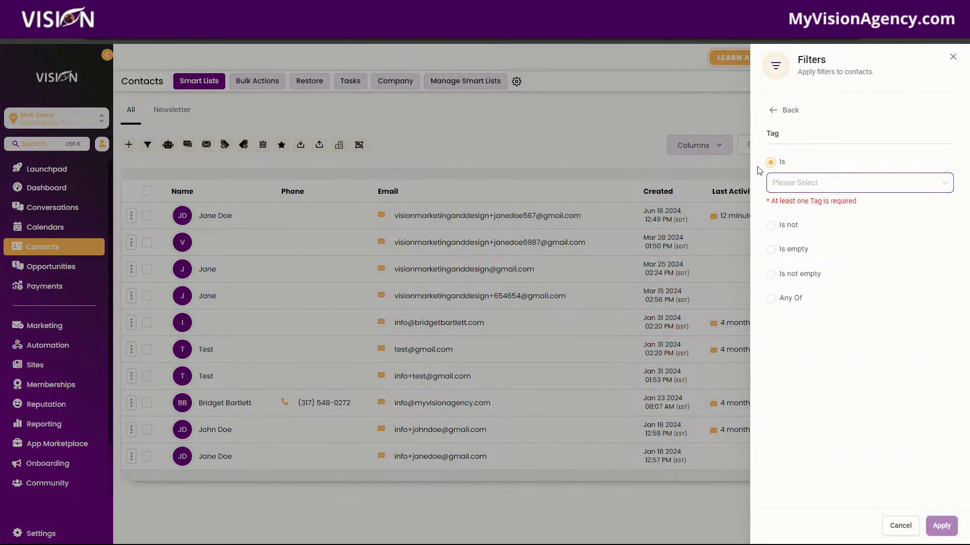
{"action": "left_click", "coordinate": [801, 182]}
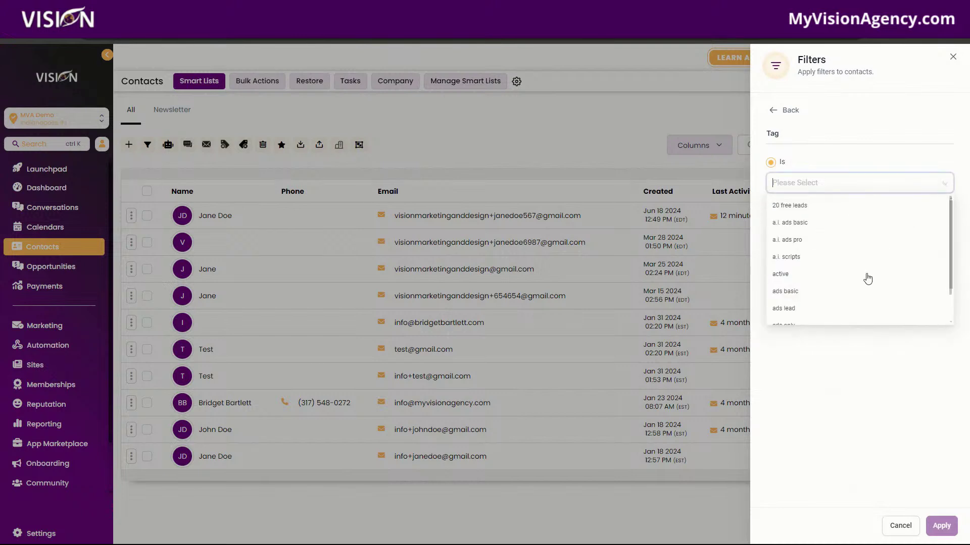
{"action": "left_click", "coordinate": [796, 276]}
{"action": "left_click", "coordinate": [869, 184]}
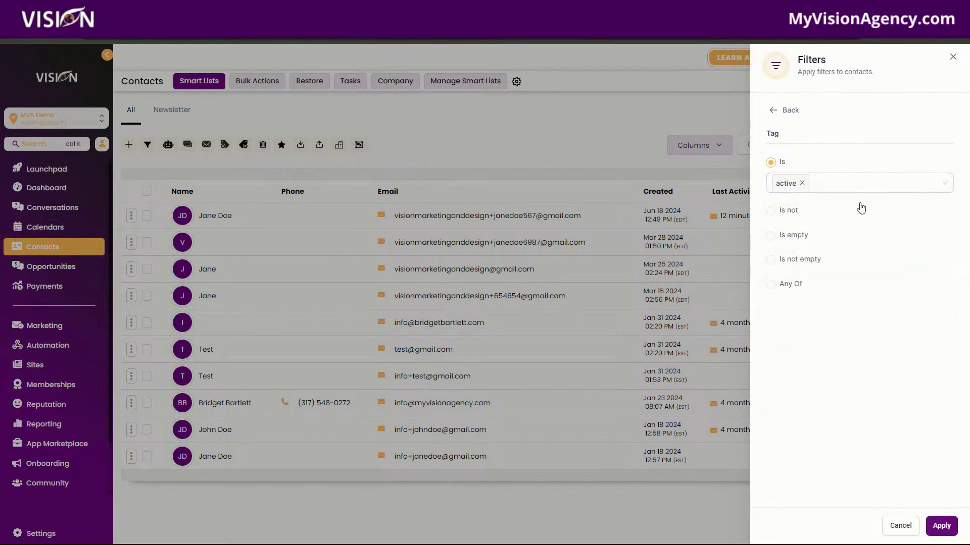
{"action": "left_click", "coordinate": [776, 110]}
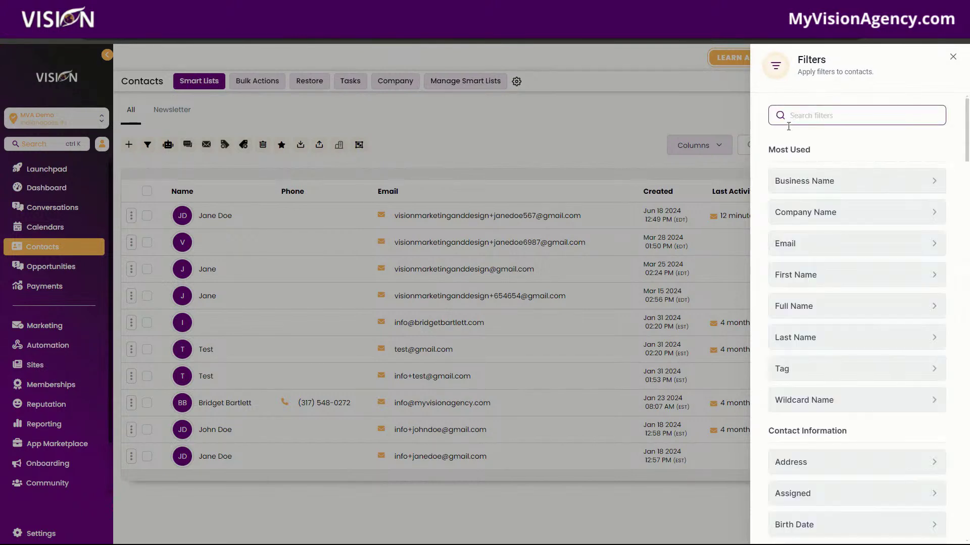
{"action": "left_click", "coordinate": [800, 380]}
{"action": "left_click", "coordinate": [833, 184]}
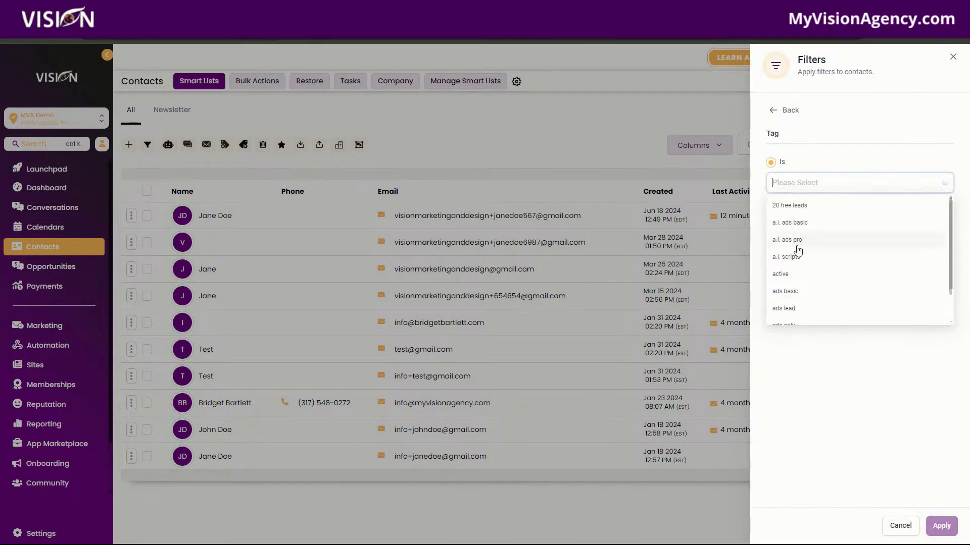
{"action": "left_click", "coordinate": [782, 273]}
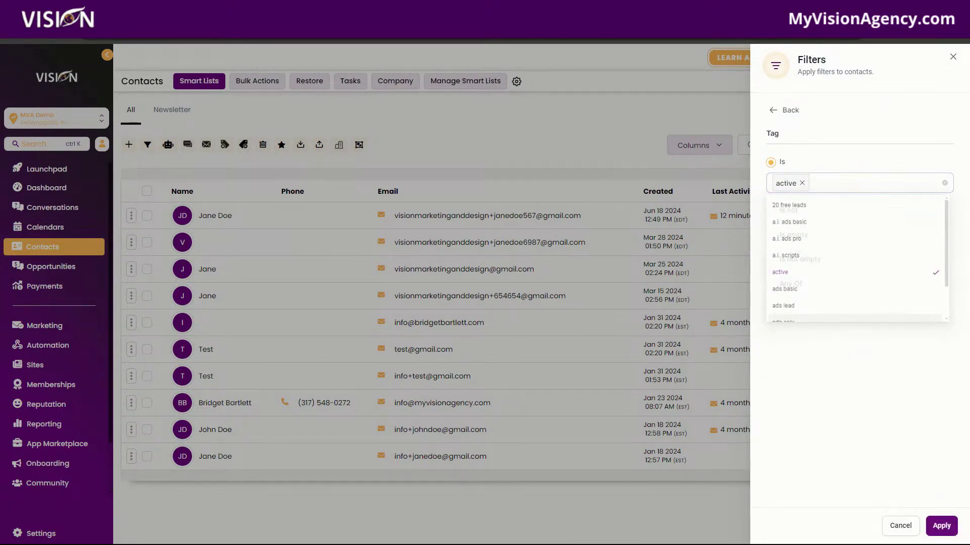
{"action": "left_click", "coordinate": [904, 394]}
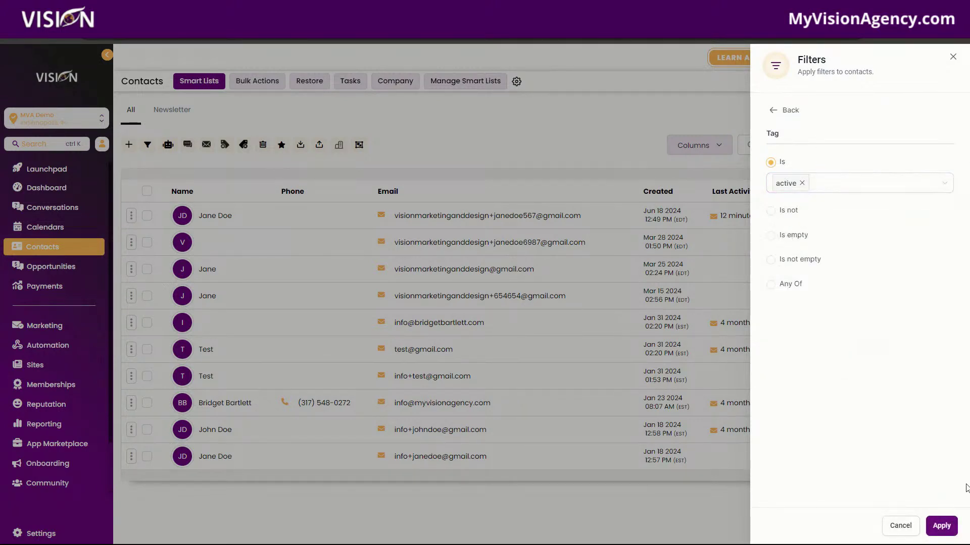
{"action": "left_click", "coordinate": [940, 526]}
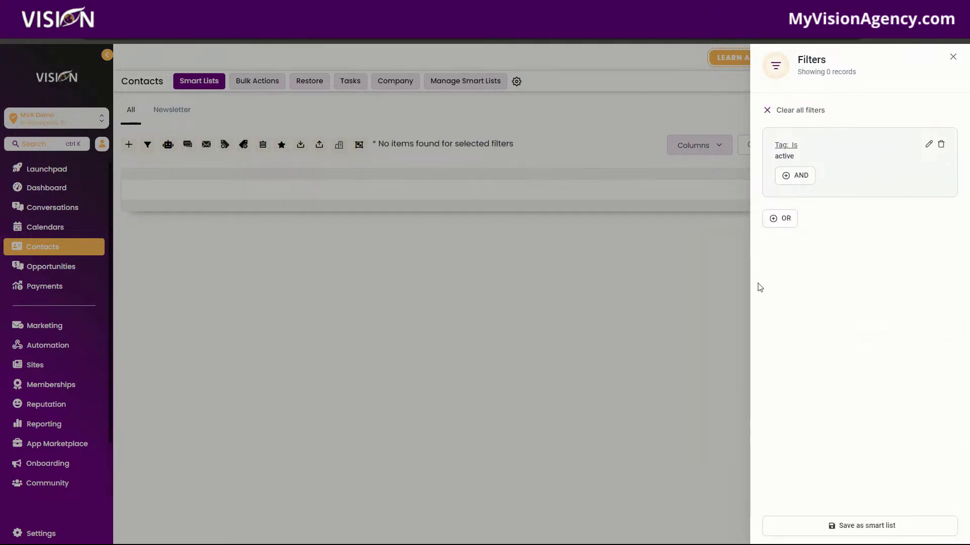
Step: Remove the trial 'active' tag filter so all contacts show again
{"action": "left_click", "coordinate": [929, 146]}
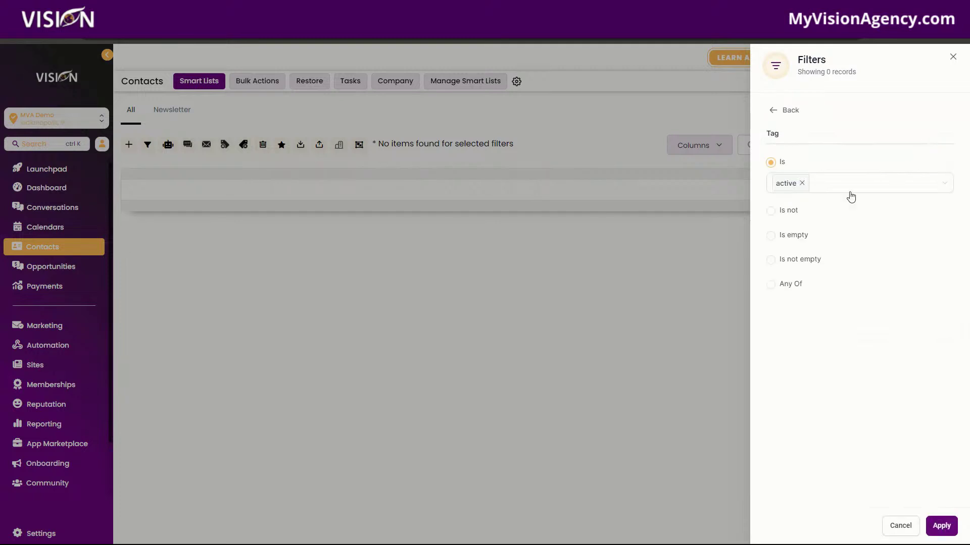
{"action": "left_click", "coordinate": [801, 184]}
{"action": "left_click", "coordinate": [953, 57]}
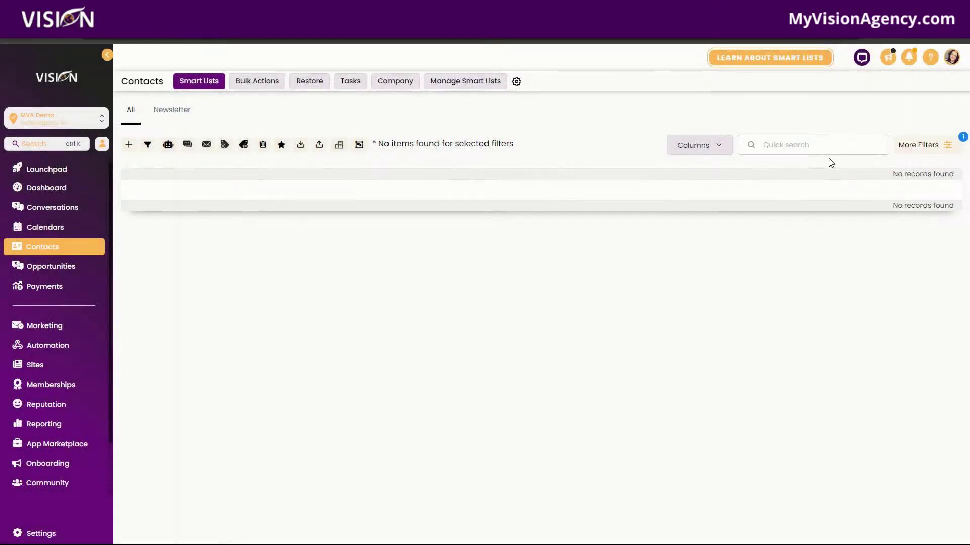
{"action": "left_click", "coordinate": [917, 146]}
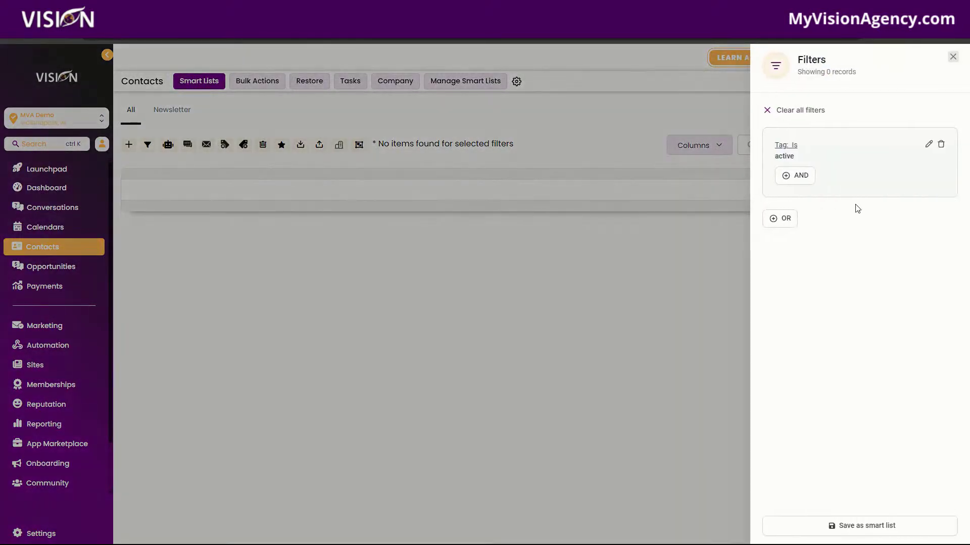
{"action": "left_click", "coordinate": [953, 57]}
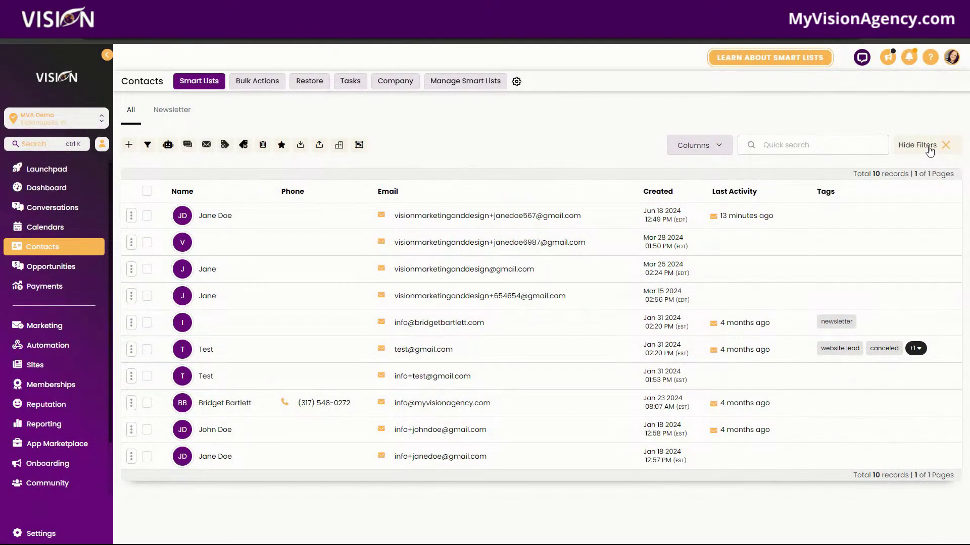
Step: Filter contacts by Tag is 'newsletter', leaving two records
{"action": "left_click", "coordinate": [943, 146]}
{"action": "left_click", "coordinate": [784, 369]}
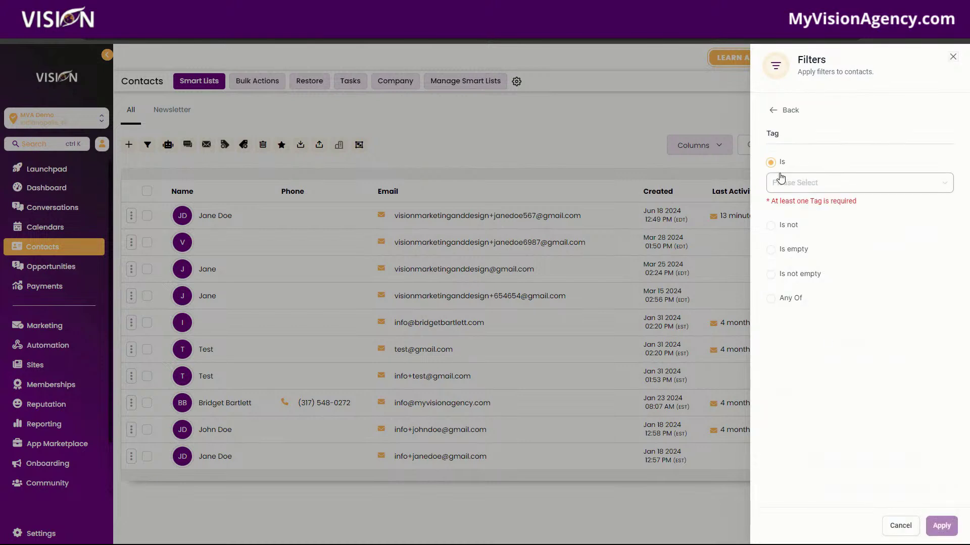
{"action": "left_click", "coordinate": [787, 188]}
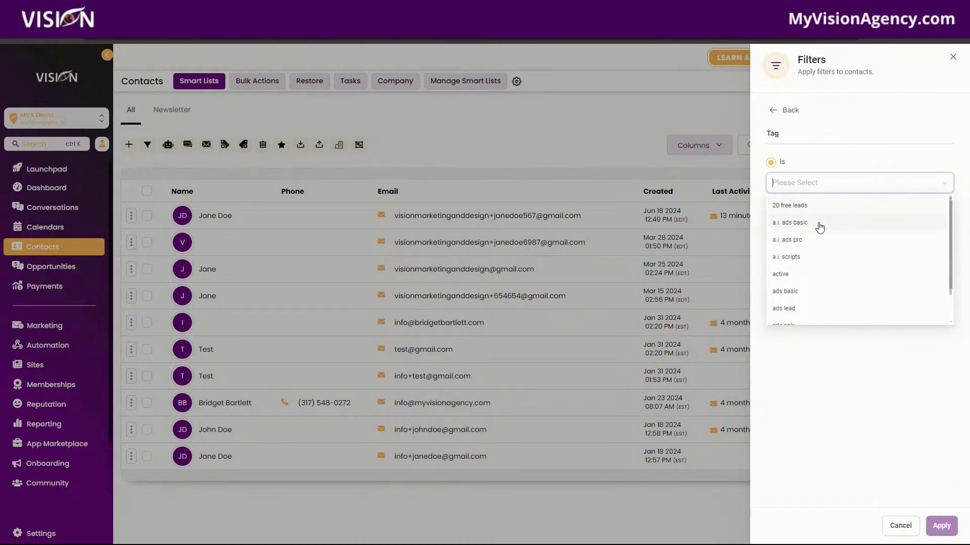
{"action": "type", "text": "news"}
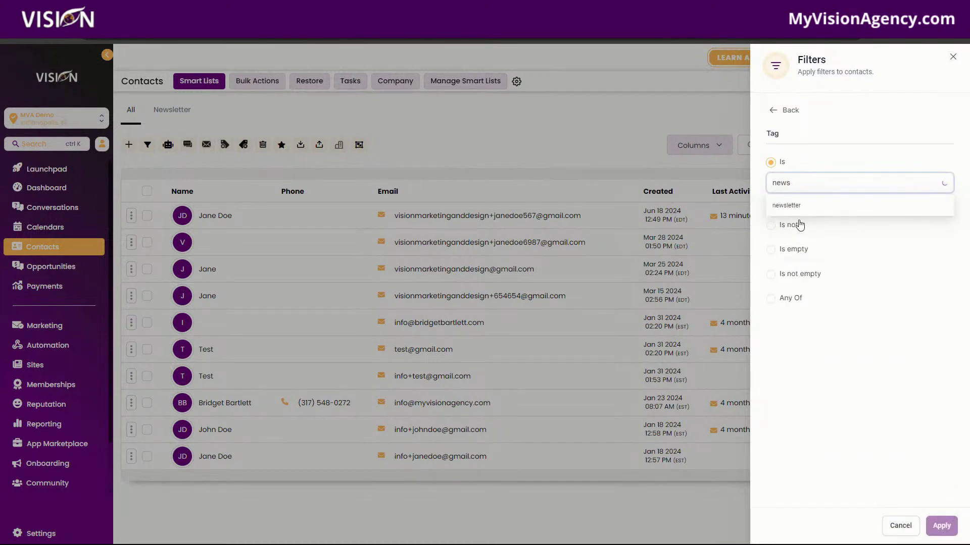
{"action": "left_click", "coordinate": [796, 206]}
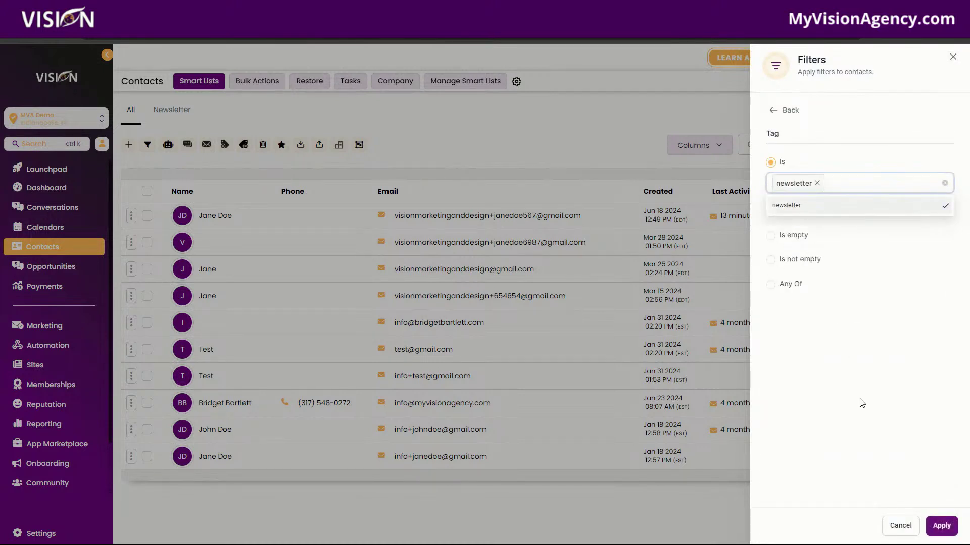
{"action": "left_click", "coordinate": [939, 526]}
{"action": "left_click", "coordinate": [785, 227]}
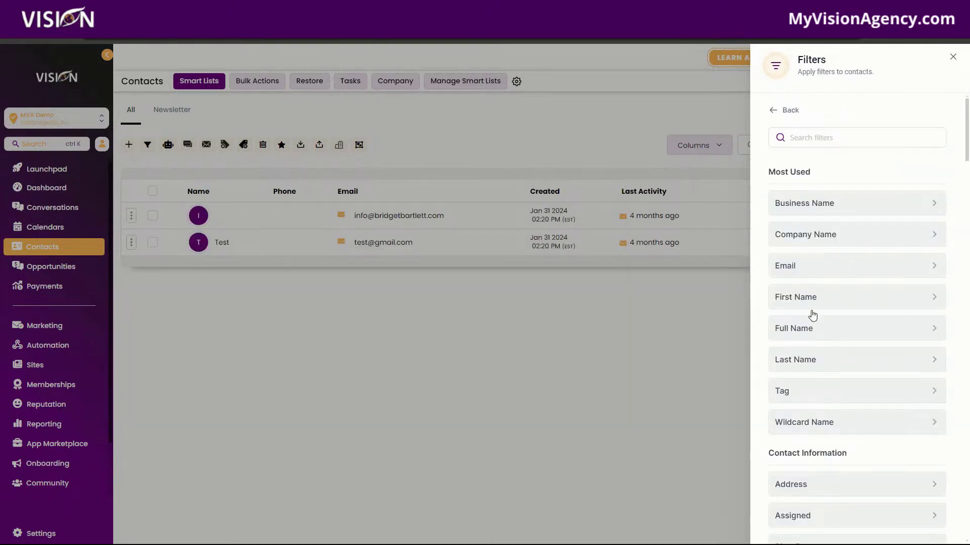
{"action": "left_click", "coordinate": [775, 115]}
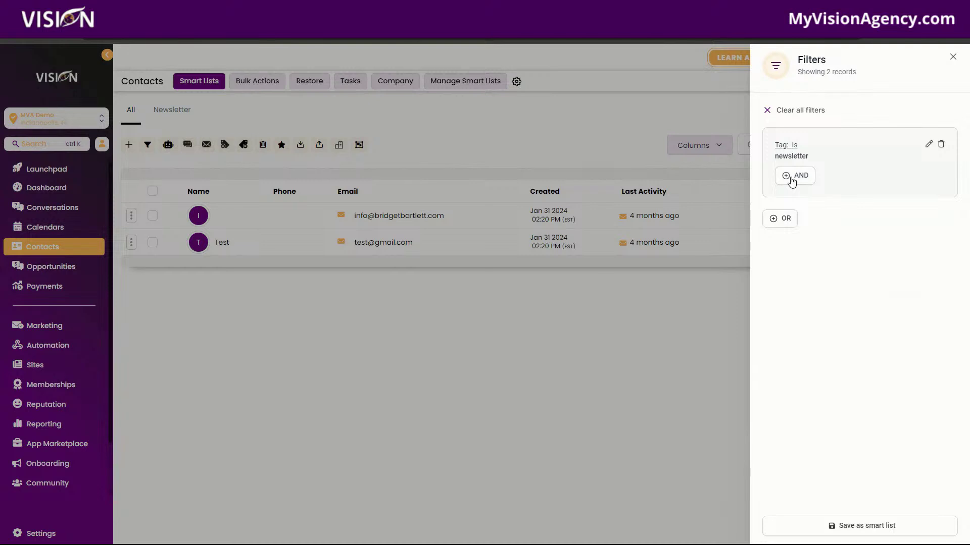
{"action": "left_click", "coordinate": [791, 178]}
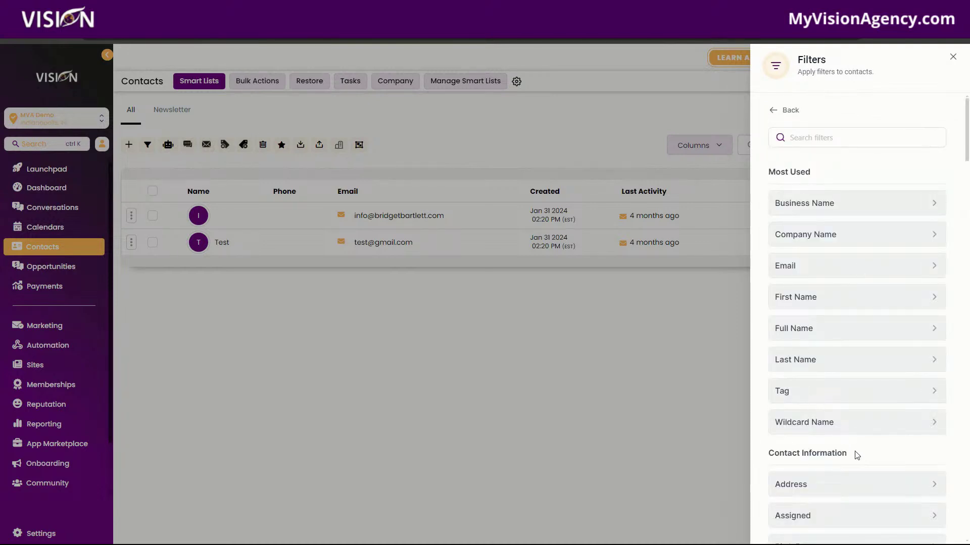
Step: Scroll through the available filter fields, then close the filters panel
{"action": "scroll", "coordinate": [857, 455], "scroll_direction": "down", "scroll_amount": 4}
{"action": "scroll", "coordinate": [833, 301], "scroll_direction": "down", "scroll_amount": 3}
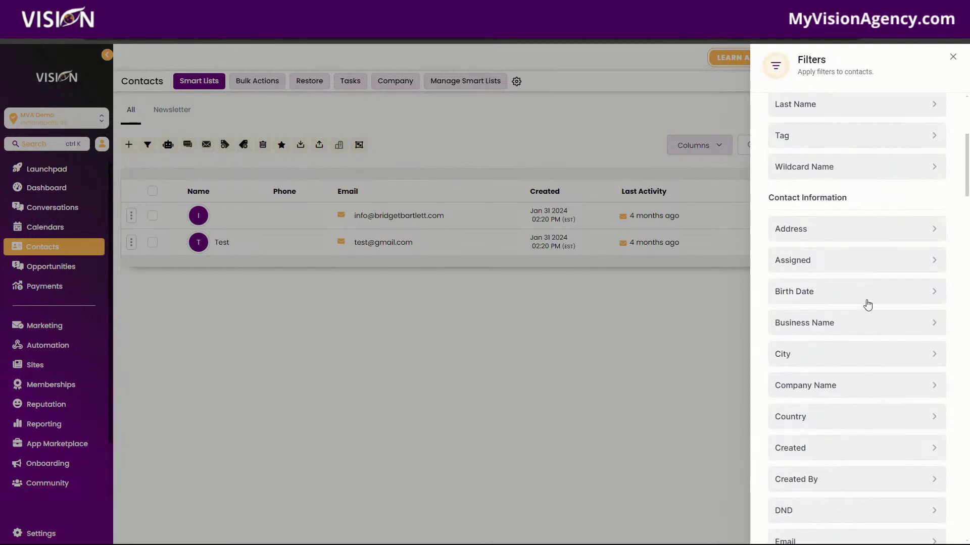
{"action": "scroll", "coordinate": [879, 404], "scroll_direction": "down", "scroll_amount": 6}
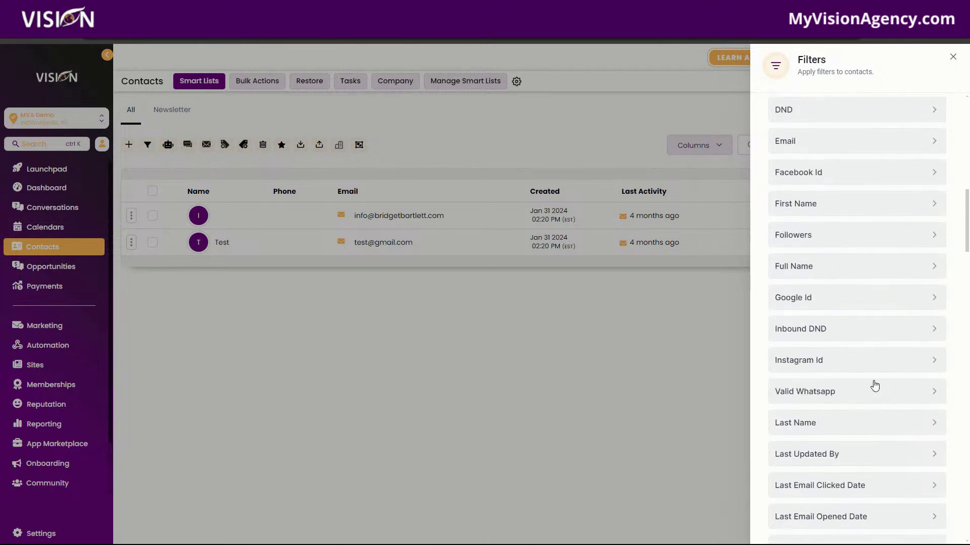
{"action": "scroll", "coordinate": [813, 290], "scroll_direction": "down", "scroll_amount": 12}
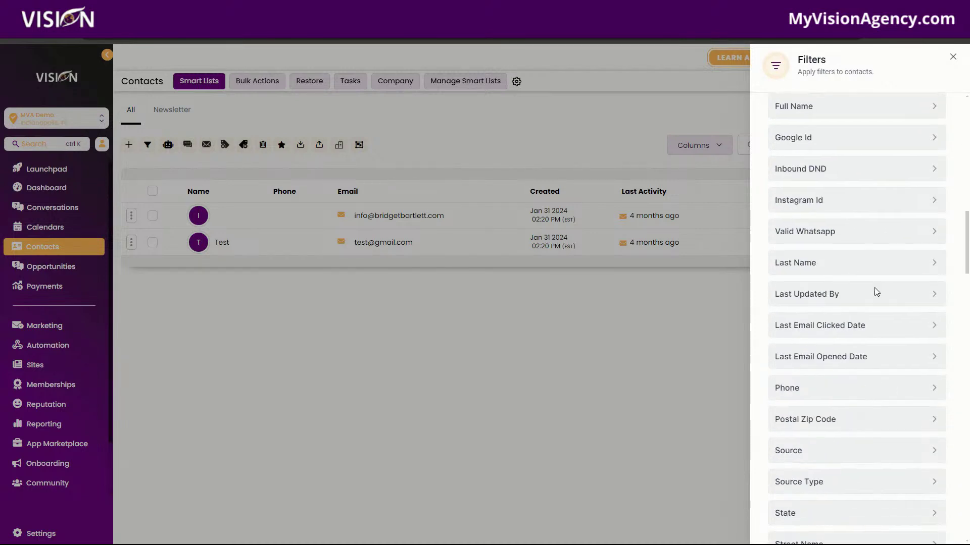
{"action": "scroll", "coordinate": [844, 395], "scroll_direction": "down", "scroll_amount": 3}
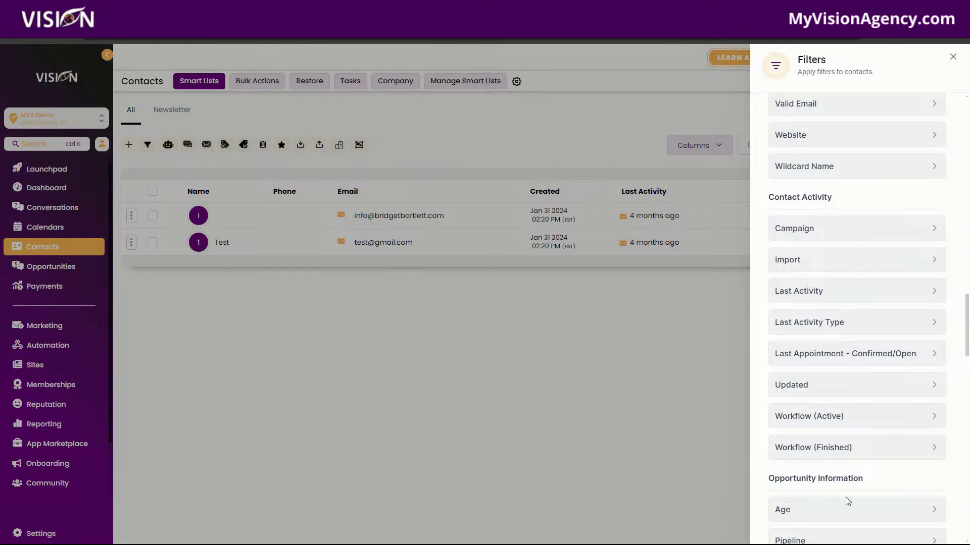
{"action": "scroll", "coordinate": [855, 471], "scroll_direction": "down", "scroll_amount": 4}
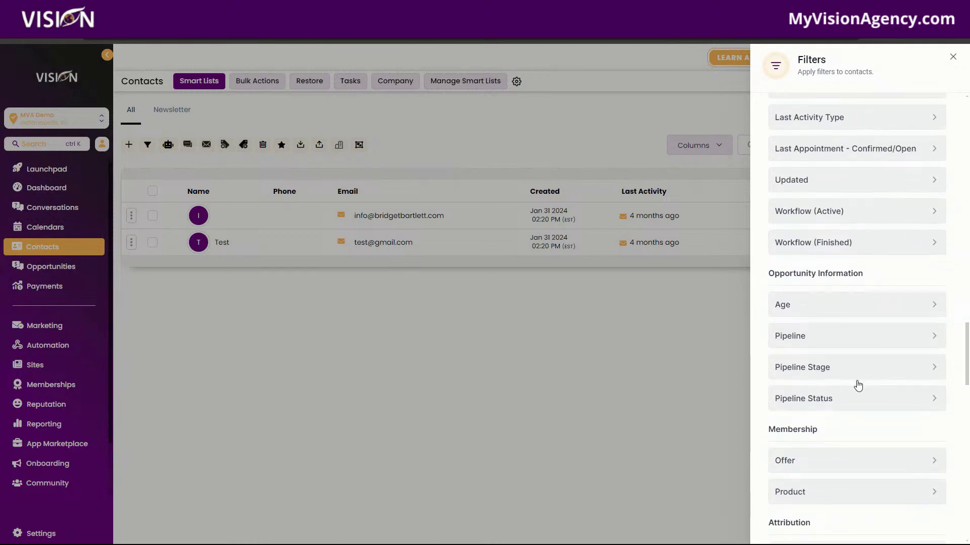
{"action": "scroll", "coordinate": [857, 385], "scroll_direction": "down", "scroll_amount": 2}
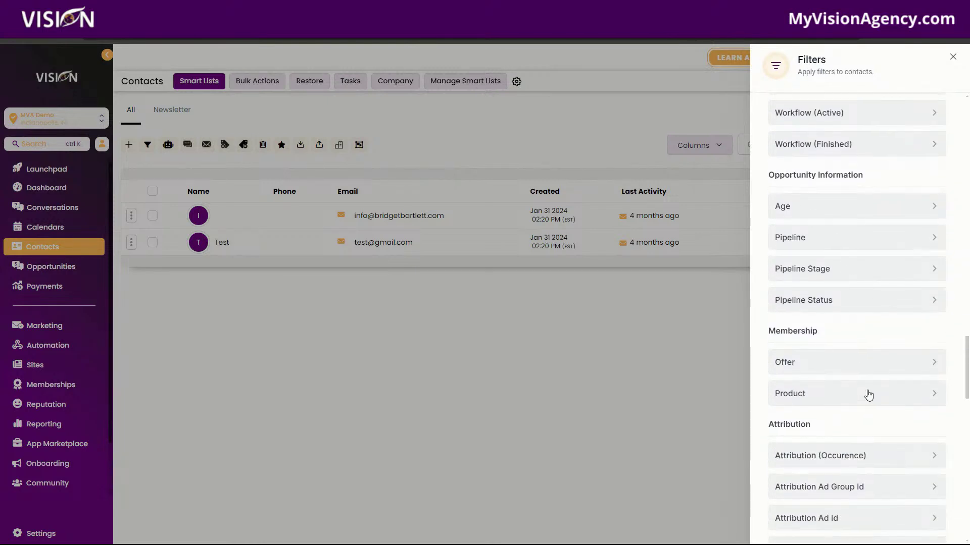
{"action": "scroll", "coordinate": [865, 397], "scroll_direction": "down", "scroll_amount": 3}
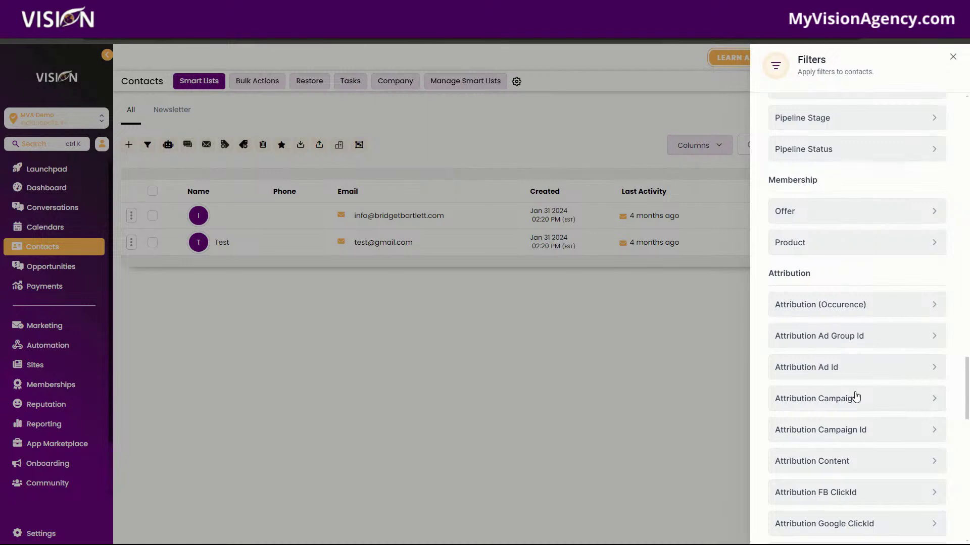
{"action": "scroll", "coordinate": [855, 396], "scroll_direction": "down", "scroll_amount": 2}
{"action": "scroll", "coordinate": [891, 372], "scroll_direction": "down", "scroll_amount": 13}
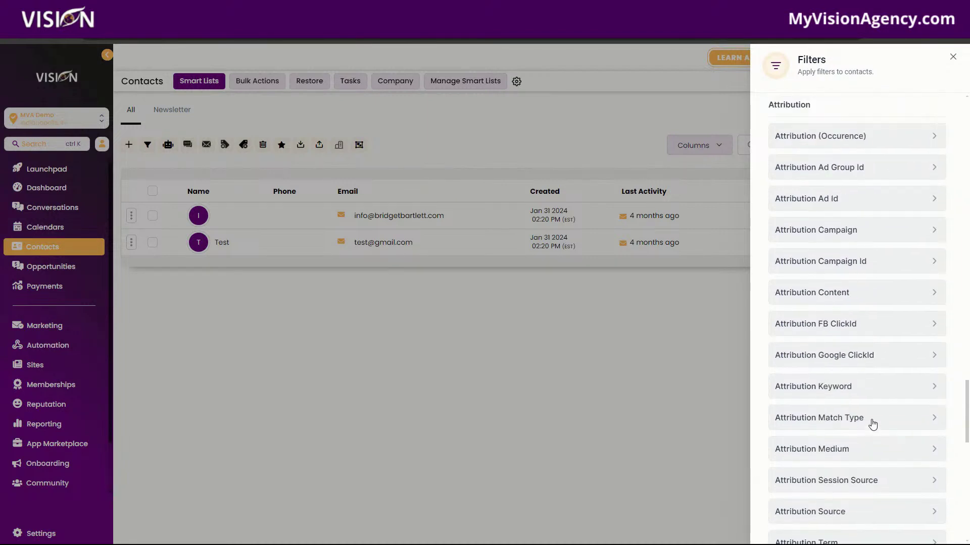
{"action": "scroll", "coordinate": [875, 410], "scroll_direction": "down", "scroll_amount": 3}
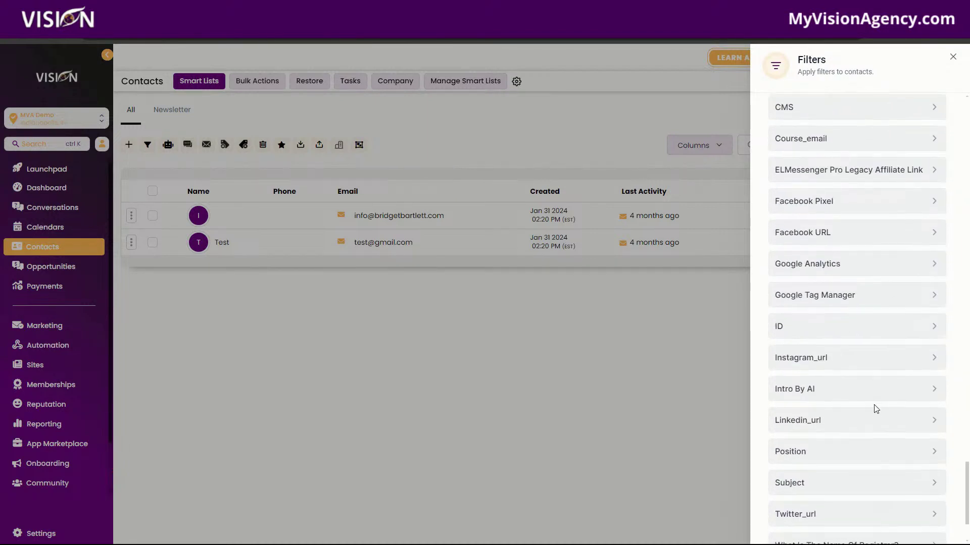
{"action": "scroll", "coordinate": [873, 409], "scroll_direction": "up", "scroll_amount": 11}
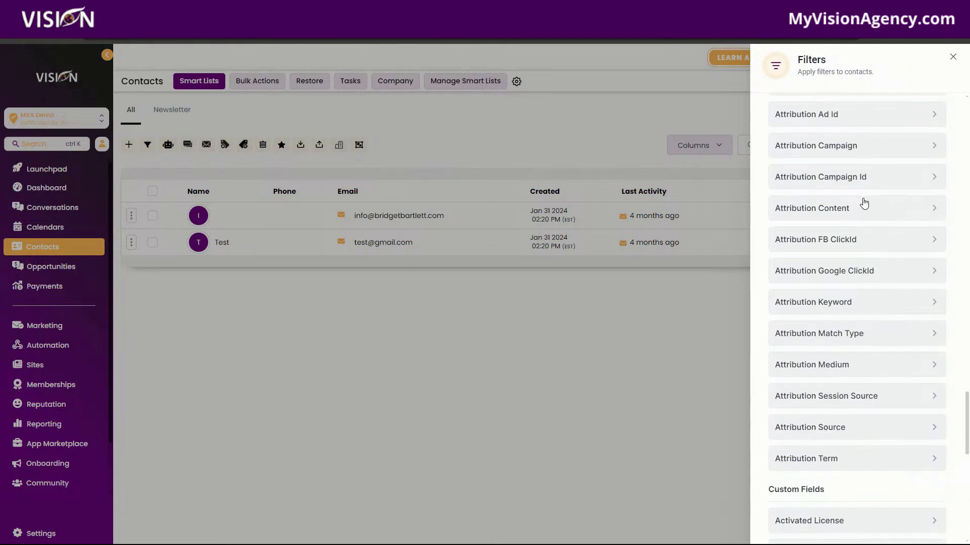
{"action": "scroll", "coordinate": [864, 212], "scroll_direction": "up", "scroll_amount": 10}
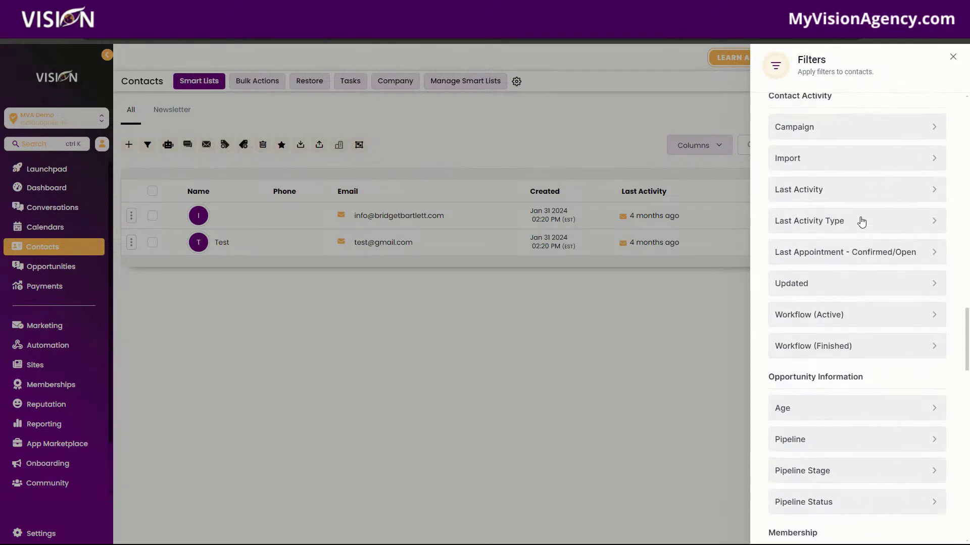
{"action": "left_click", "coordinate": [952, 57]}
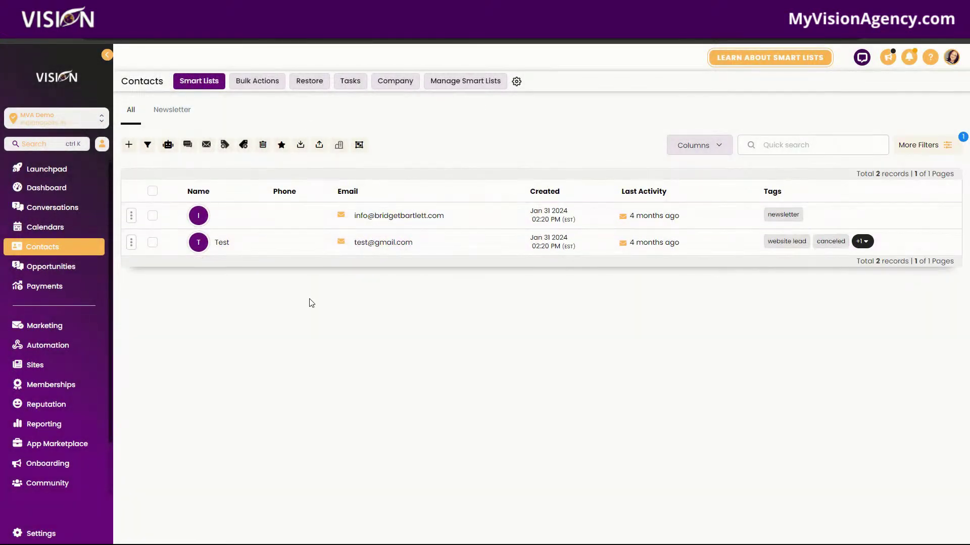
Step: Save the newsletter-tagged contacts as smart list 'Newsletter 2' and view Manage Smart Lists
{"action": "left_click", "coordinate": [927, 146]}
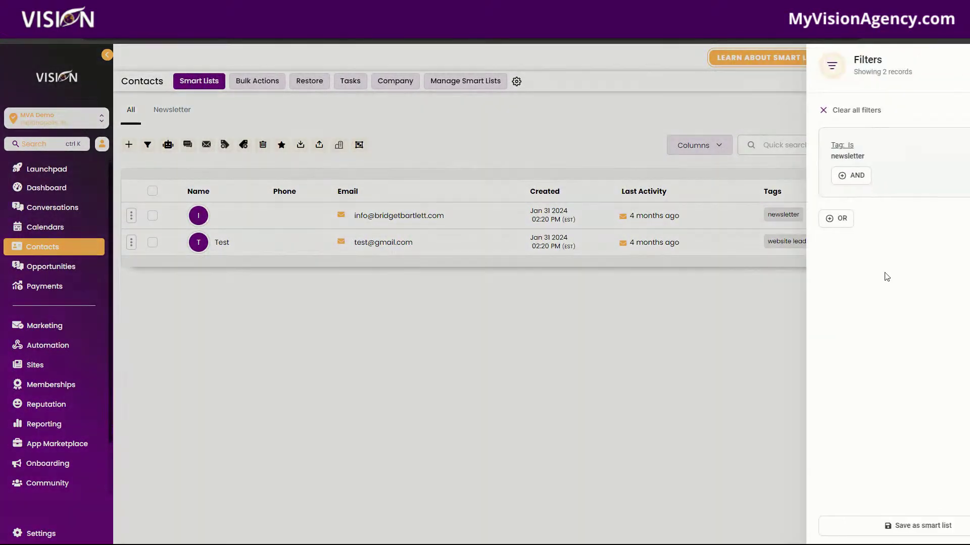
{"action": "left_click", "coordinate": [953, 57]}
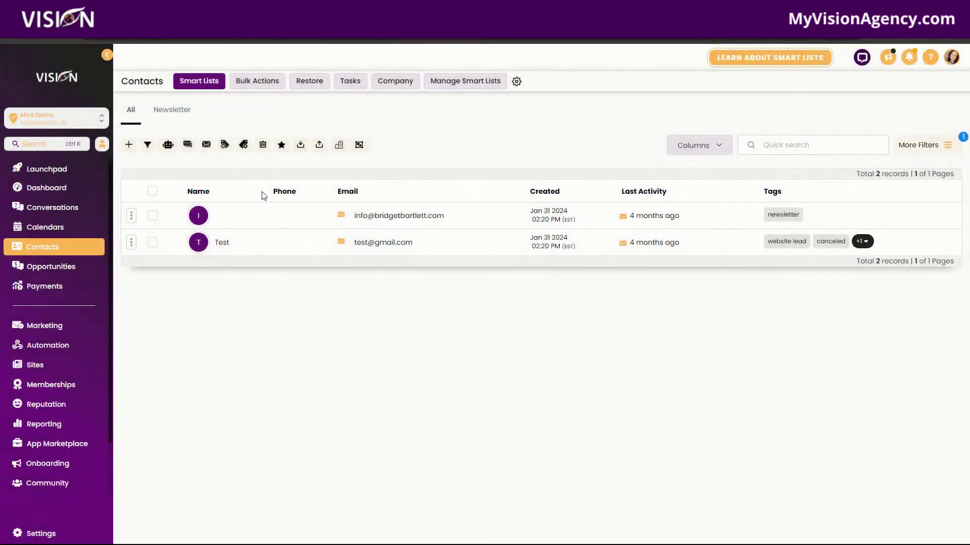
{"action": "left_click", "coordinate": [941, 151]}
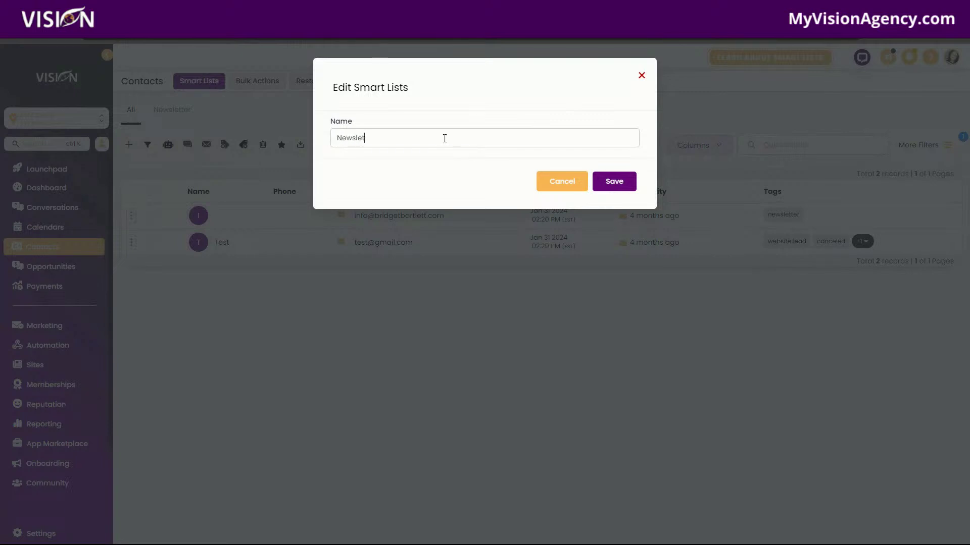
{"action": "left_click", "coordinate": [444, 138]}
{"action": "type", "text": "Newsletter 2"}
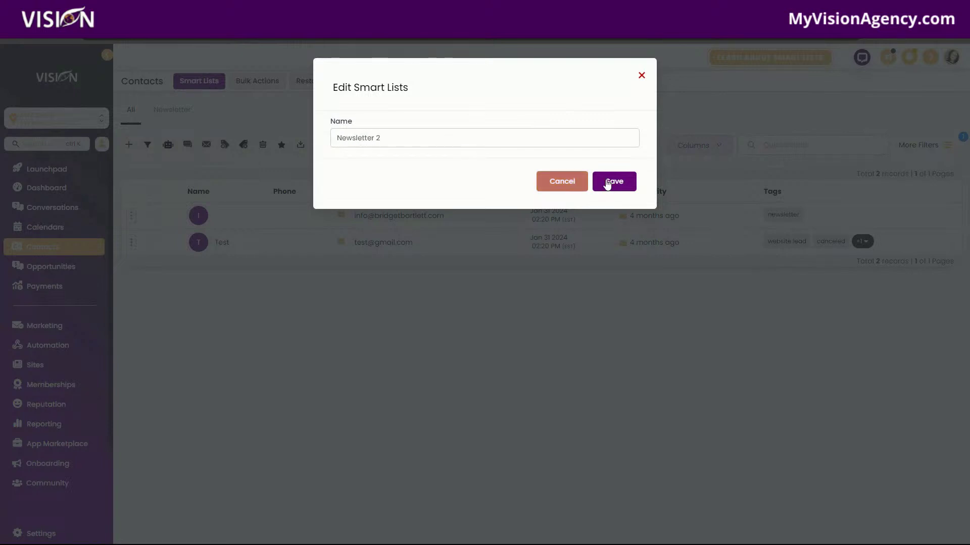
{"action": "left_click", "coordinate": [614, 181]}
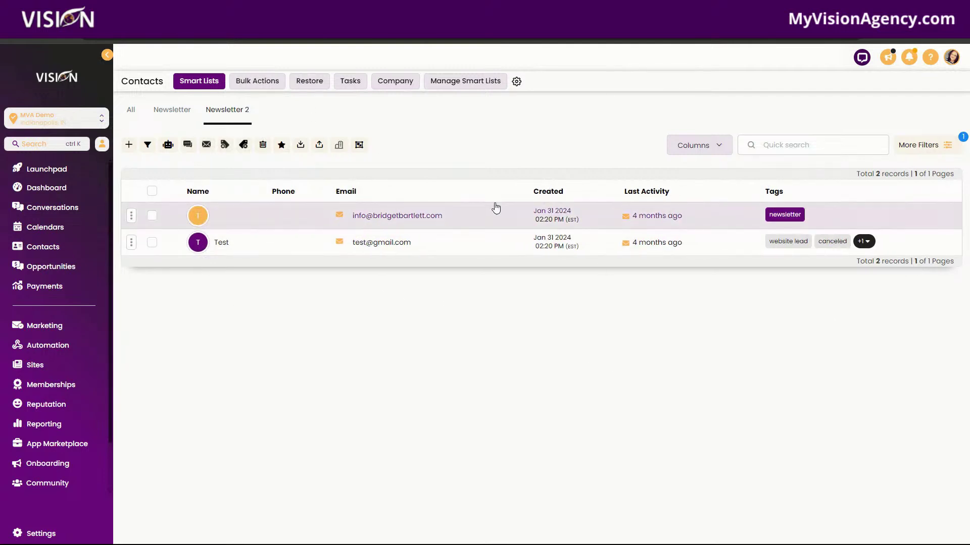
{"action": "left_click", "coordinate": [465, 86]}
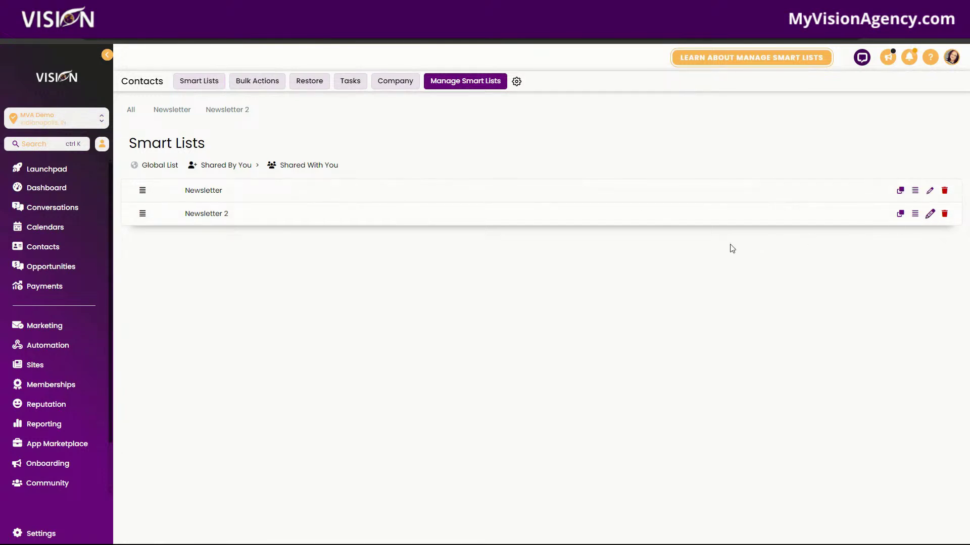
Step: Preview the rename and copy dialogs for Newsletter 2, cancelling each without changes
{"action": "left_click", "coordinate": [930, 213]}
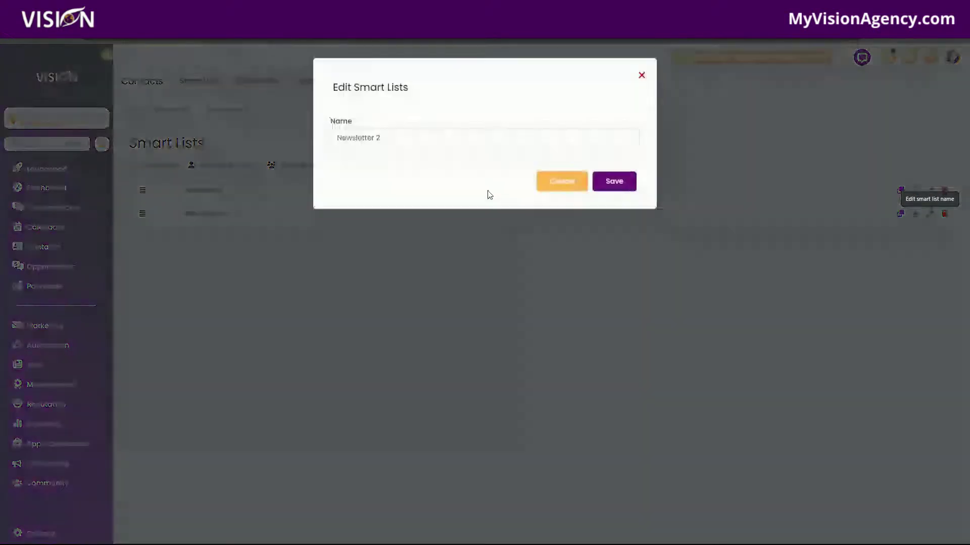
{"action": "left_click", "coordinate": [649, 75]}
{"action": "left_click", "coordinate": [900, 214]}
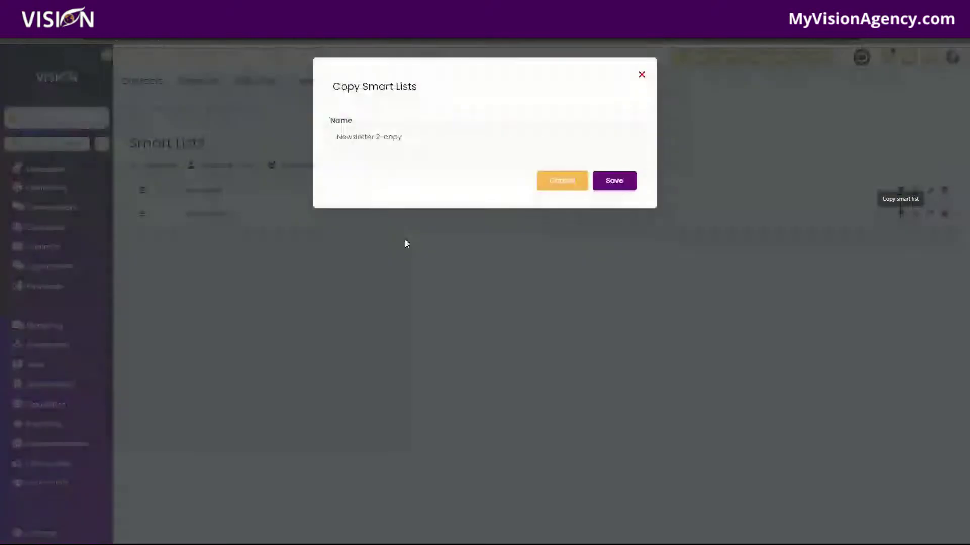
{"action": "left_click", "coordinate": [562, 180]}
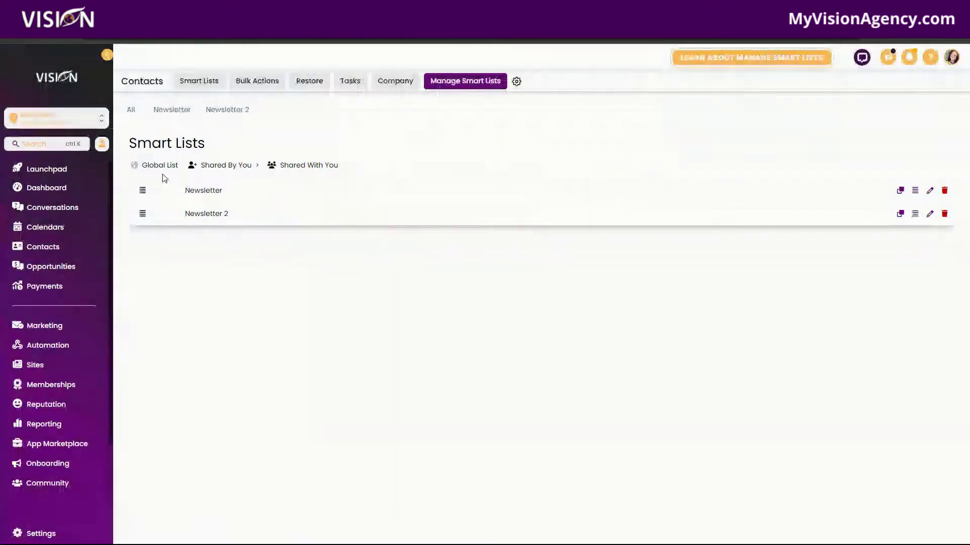
{"action": "left_click", "coordinate": [929, 214]}
{"action": "left_click", "coordinate": [641, 76]}
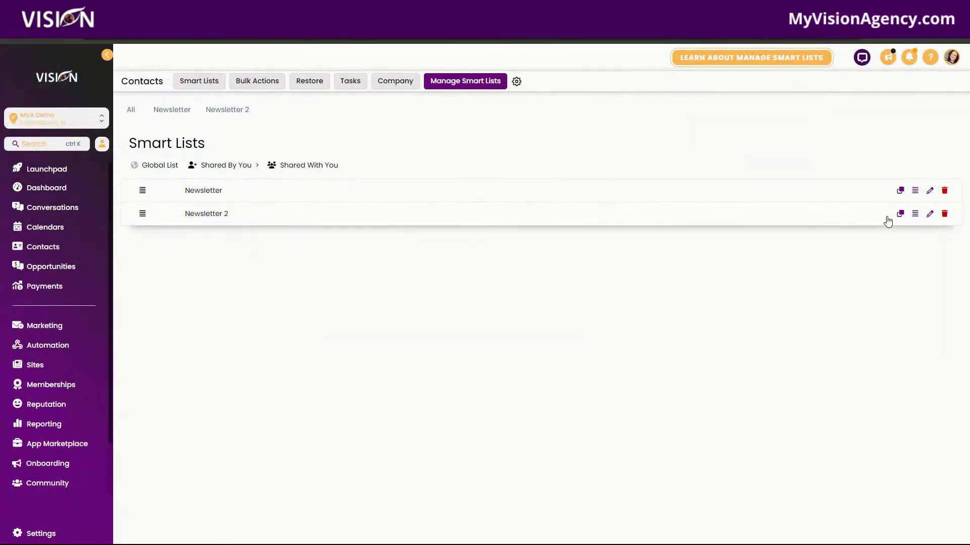
Step: View Newsletter 2's sharing options, close them unchanged, and go to Conversations
{"action": "left_click", "coordinate": [915, 215]}
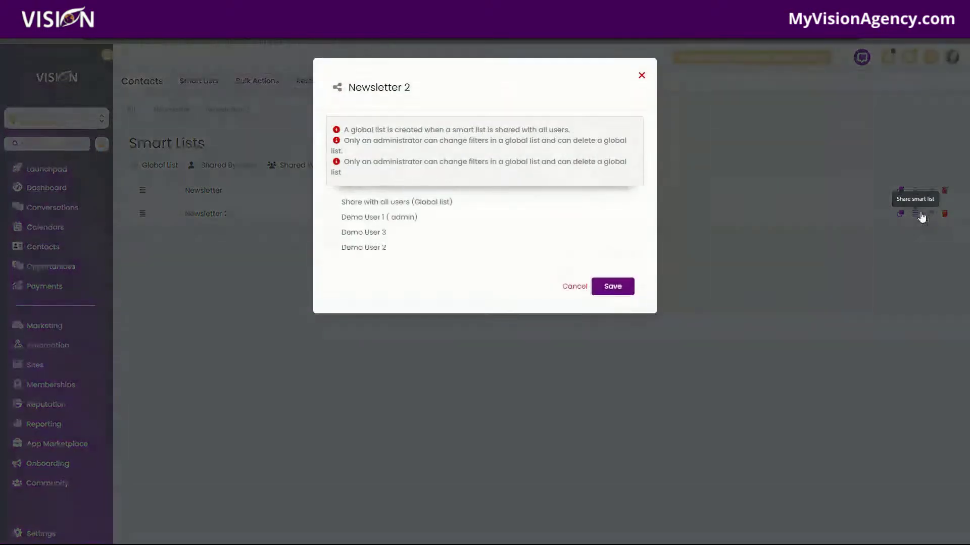
{"action": "left_click", "coordinate": [922, 217]}
{"action": "left_click", "coordinate": [929, 214]}
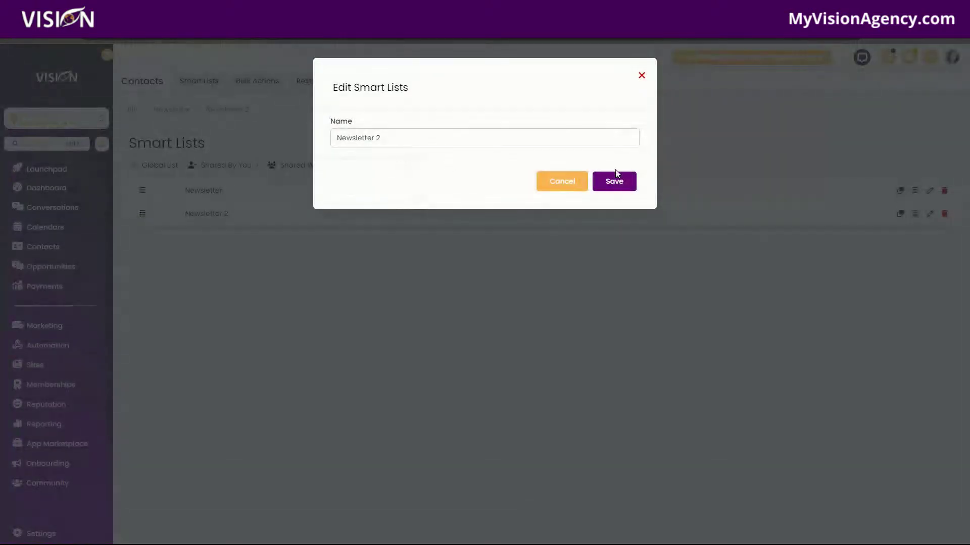
{"action": "left_click", "coordinate": [570, 183]}
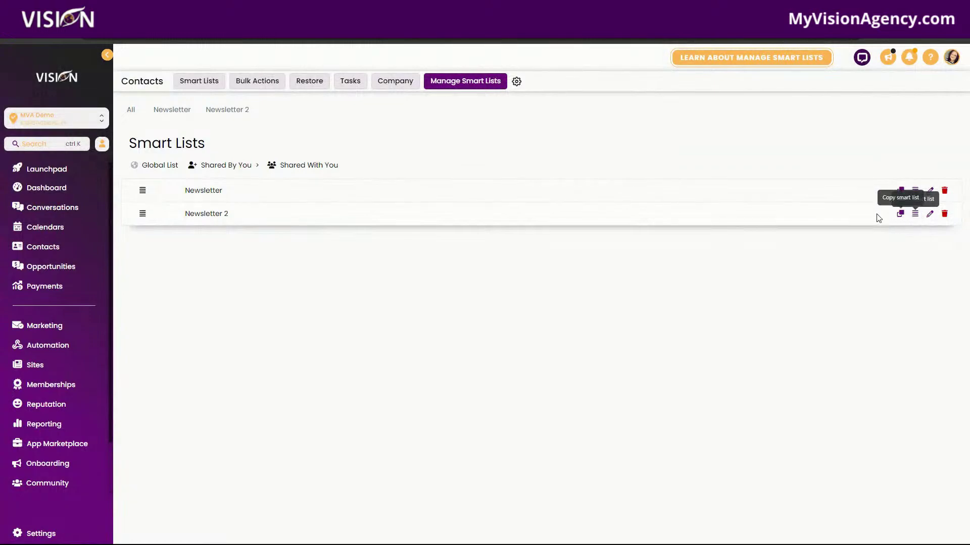
{"action": "left_click", "coordinate": [915, 214]}
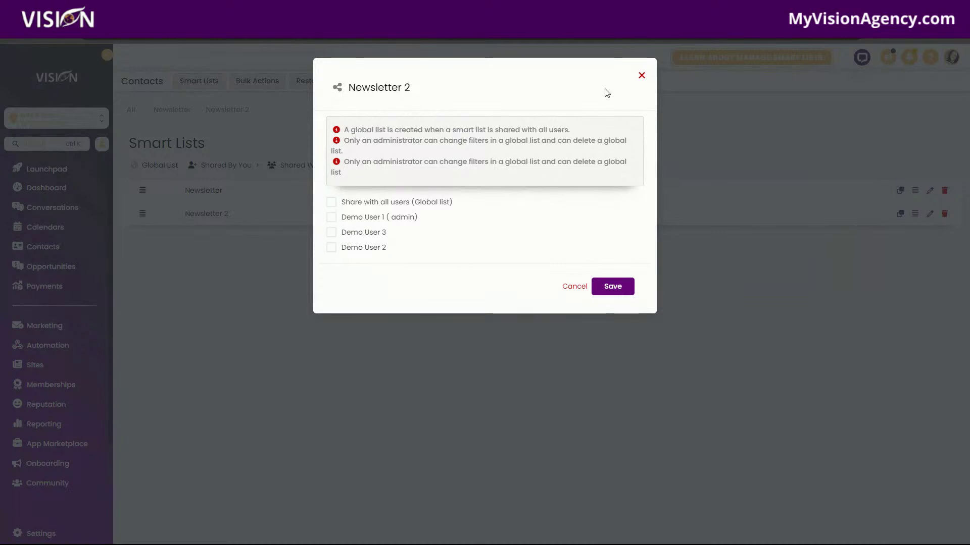
{"action": "left_click", "coordinate": [641, 77]}
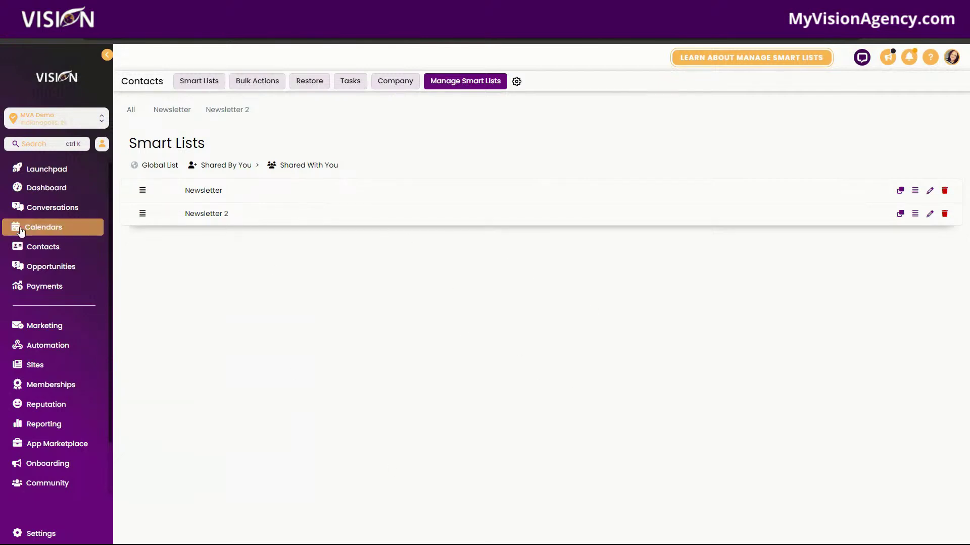
{"action": "left_click", "coordinate": [67, 212]}
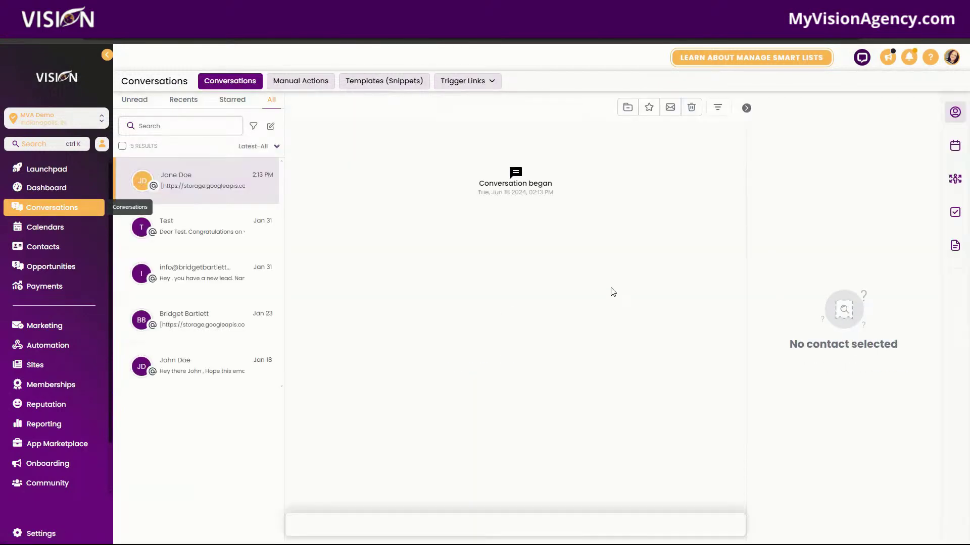